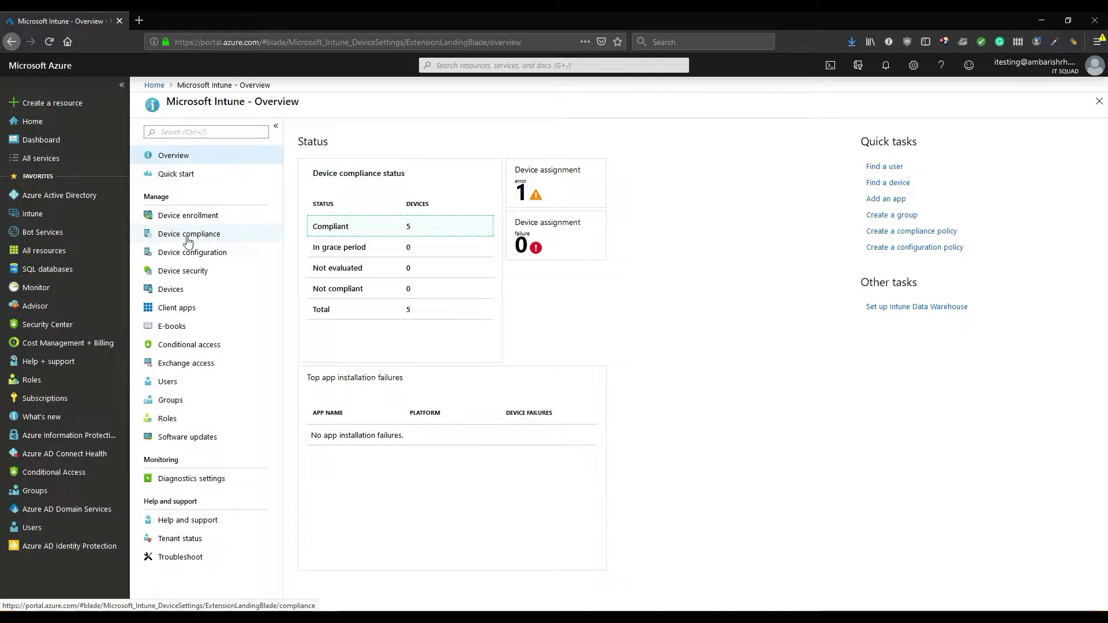
Open the Device enrollment page under Manage in the Intune overview
left_click(166, 224)
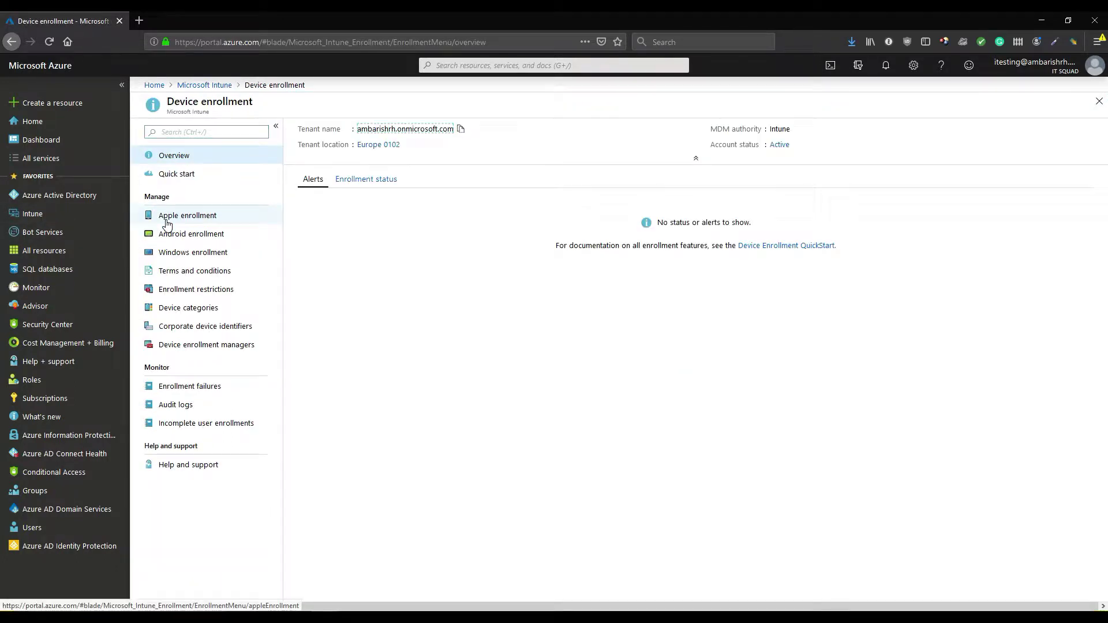
Go to Apple enrollment and open the Apple MDM Push certificate tile
left_click(167, 224)
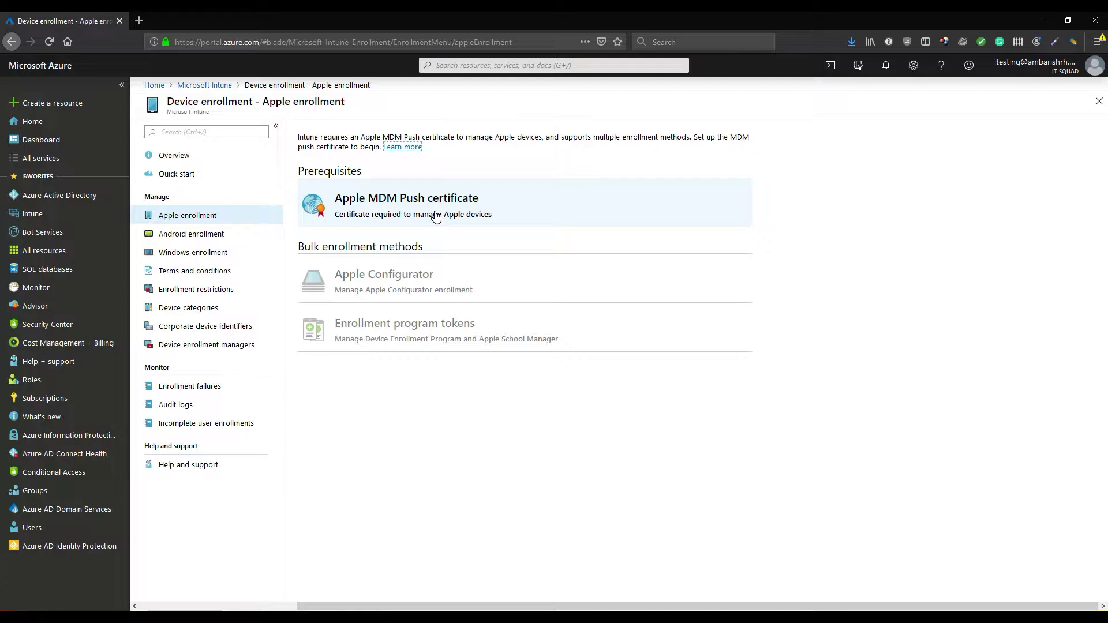
left_click(435, 217)
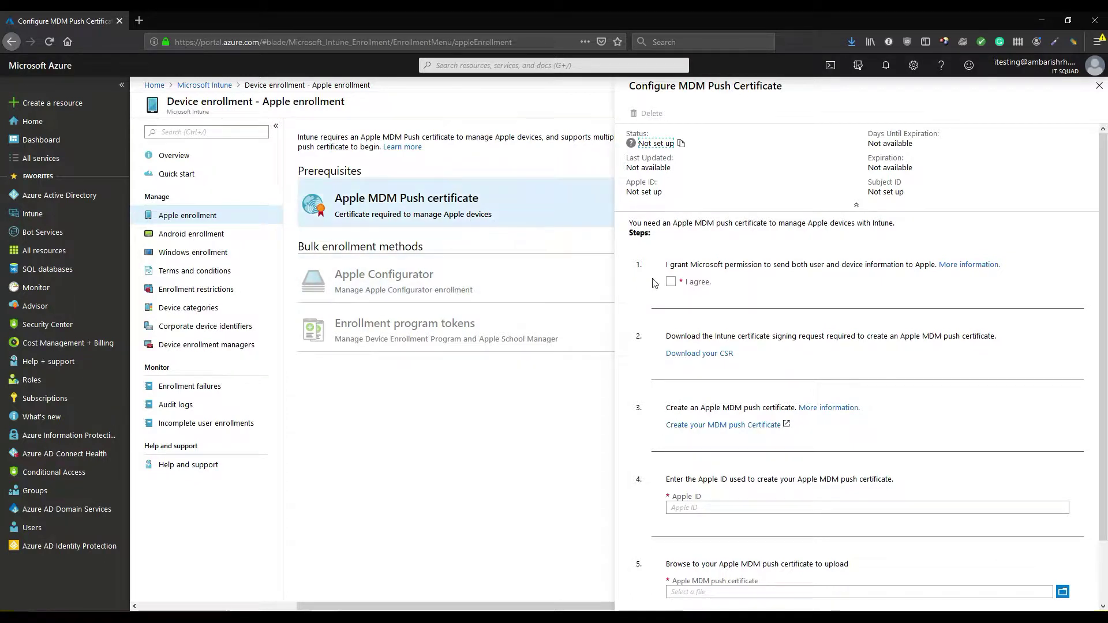
Agree to share data with Apple, save IntuneCSR.csr, and open Apple's push certificate portal
left_click(672, 283)
left_click(722, 355)
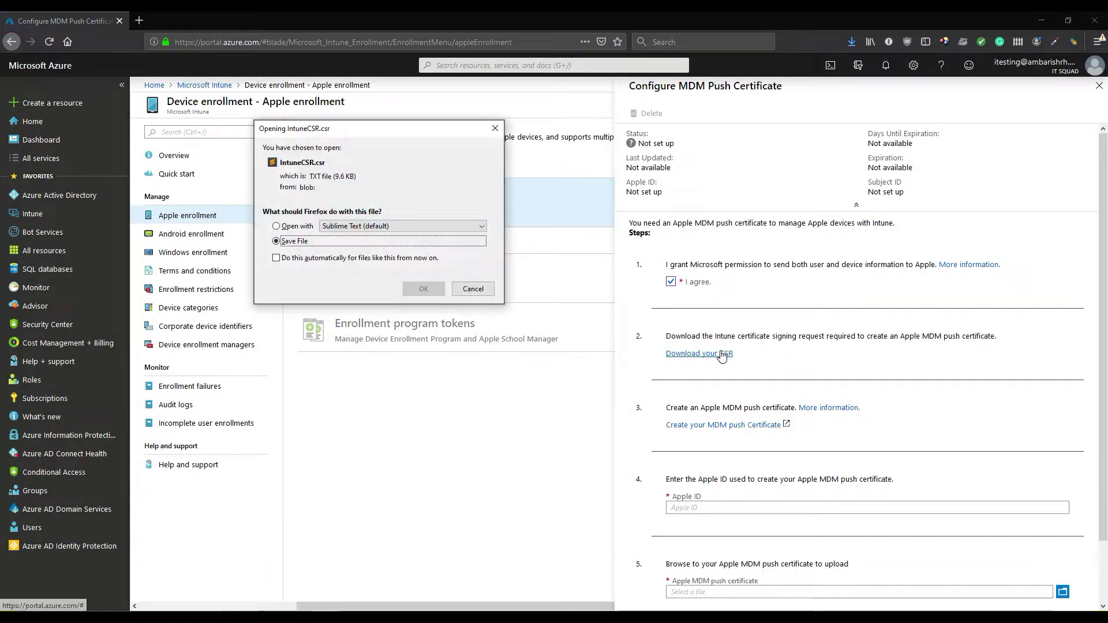
left_click(423, 289)
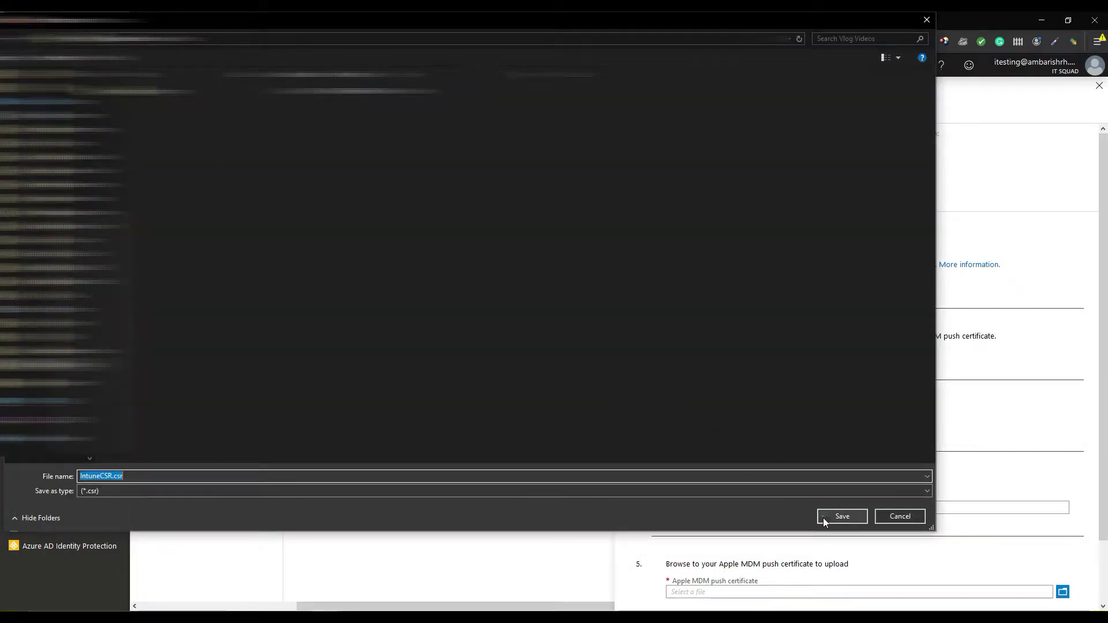
left_click(823, 518)
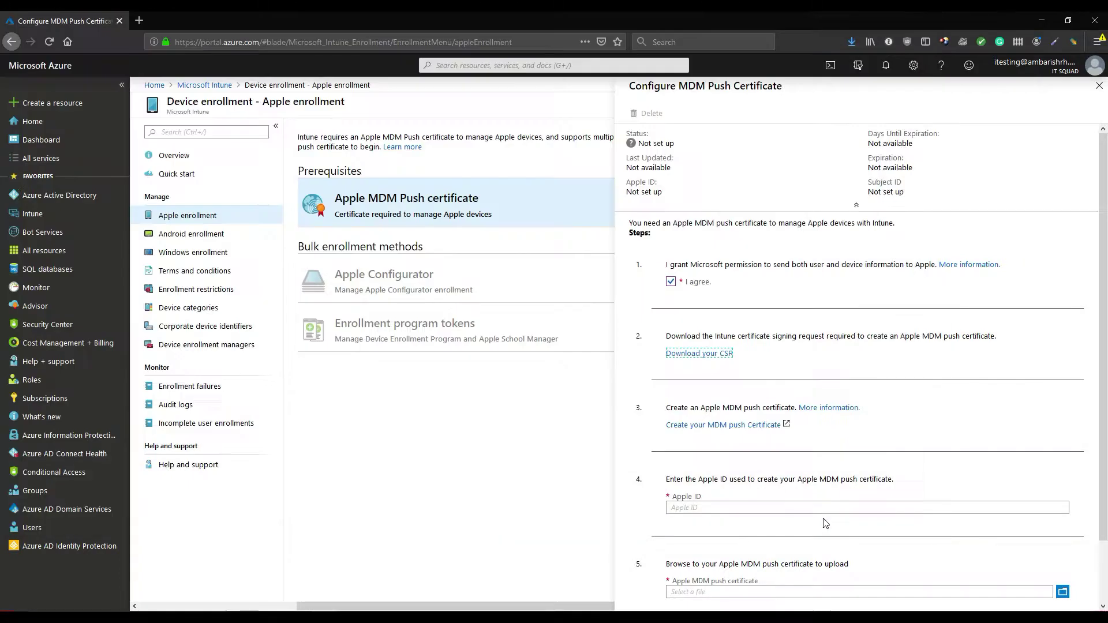
left_click(742, 427)
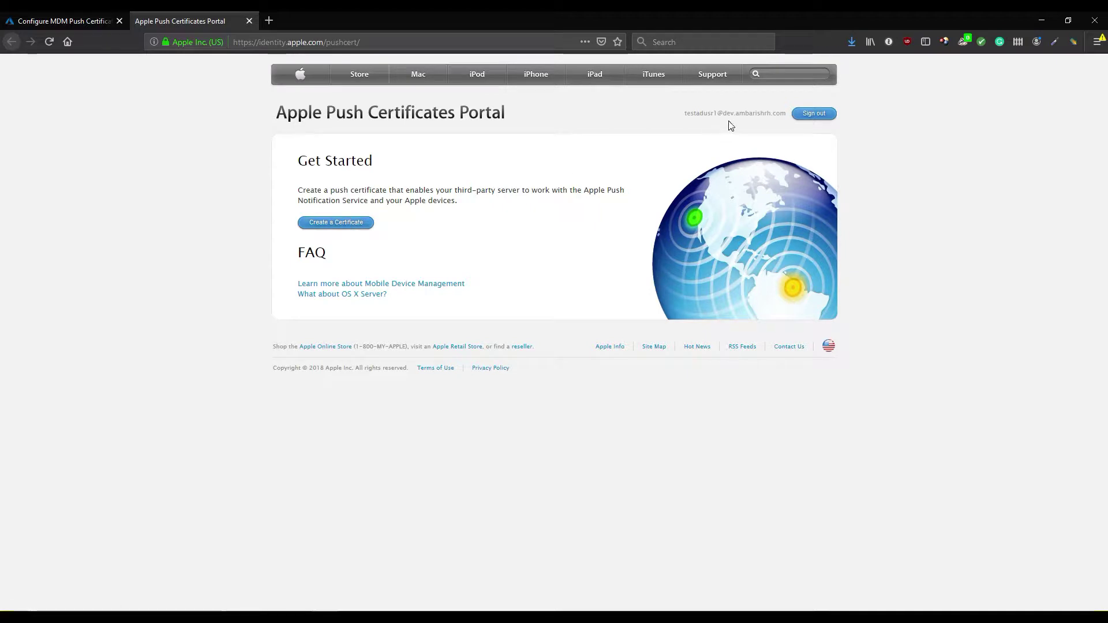
Create a new push certificate in Apple's portal by uploading IntuneCSR.csr from Vlog Videos
left_click(339, 229)
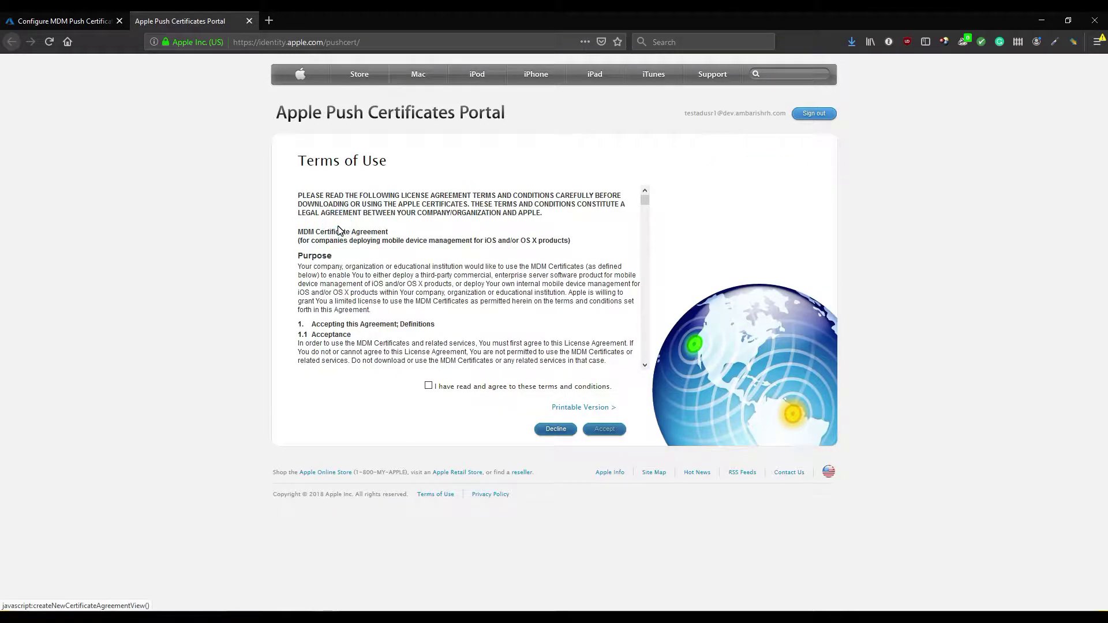
left_click(428, 385)
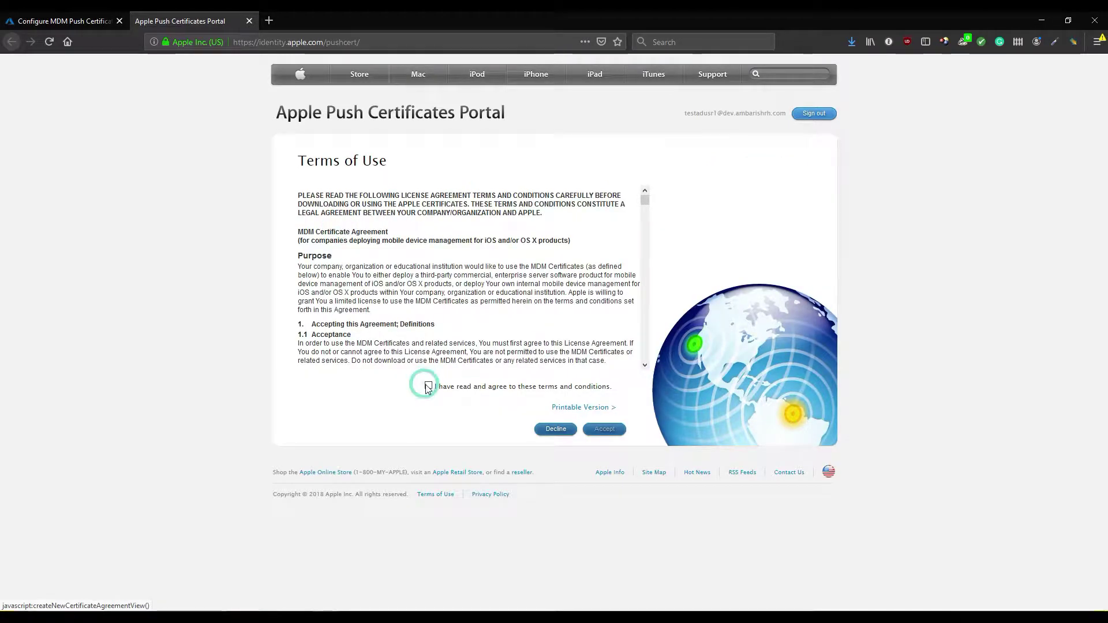
left_click(605, 429)
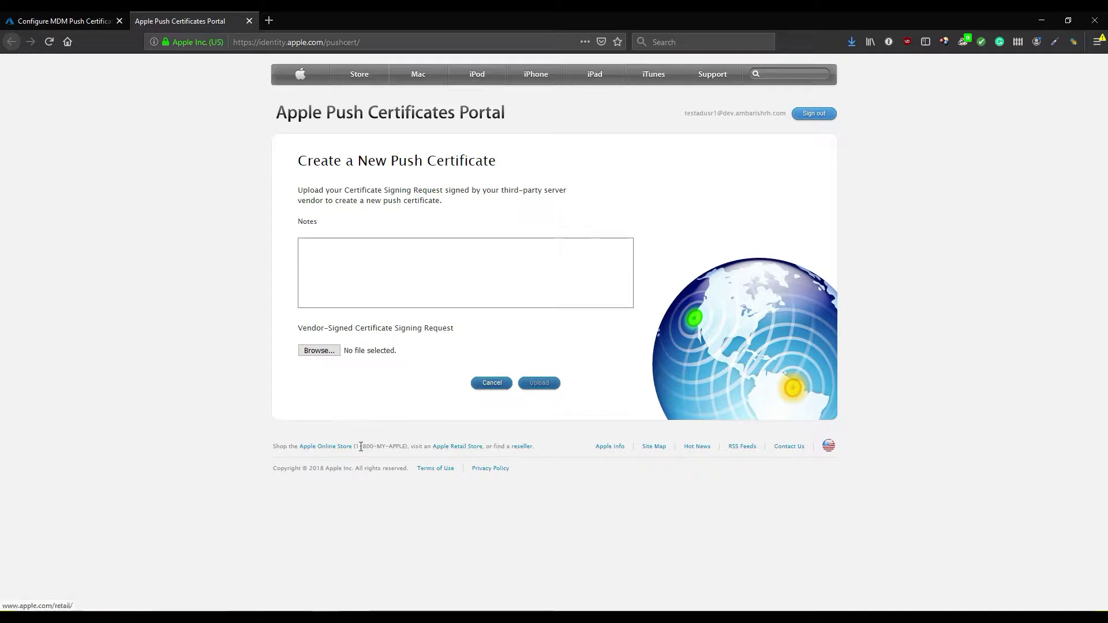
left_click(322, 350)
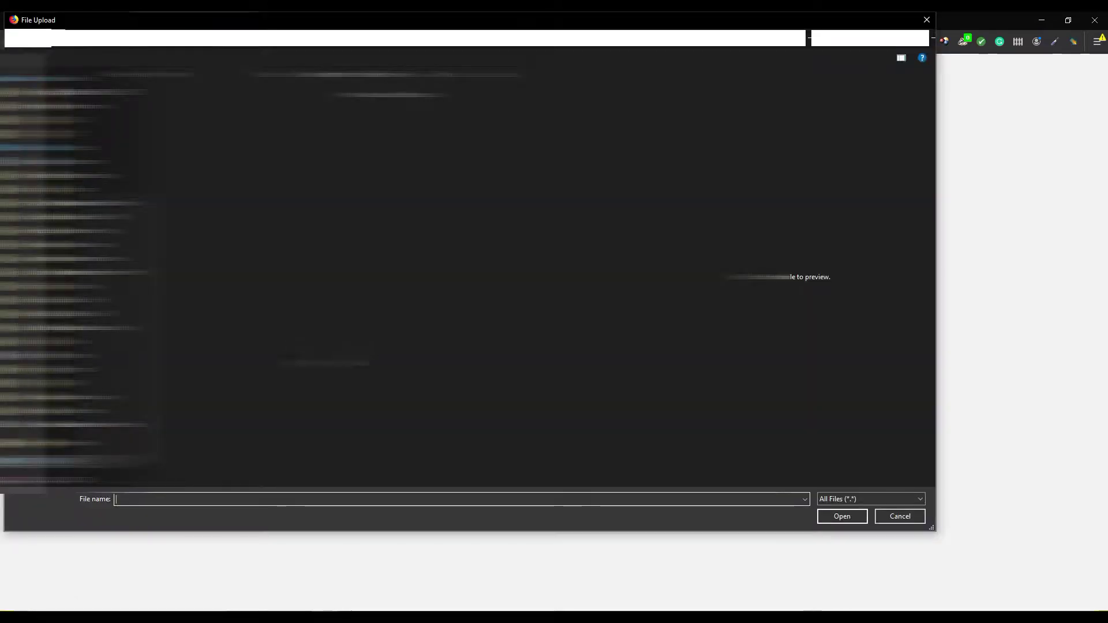
scroll(52, 355, "down", 1)
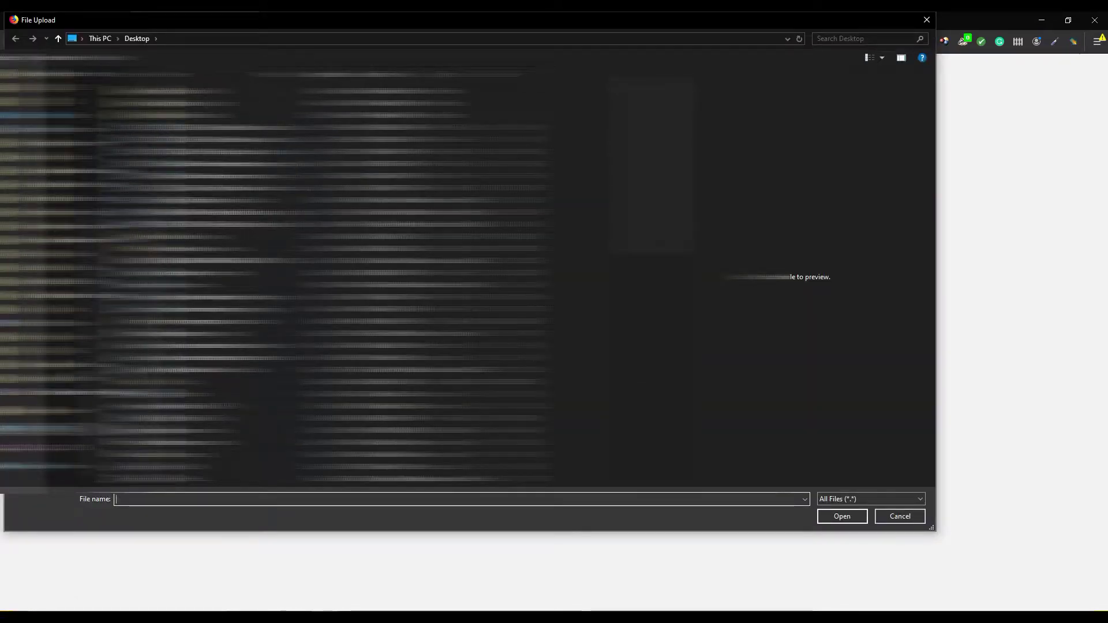
left_click(52, 379)
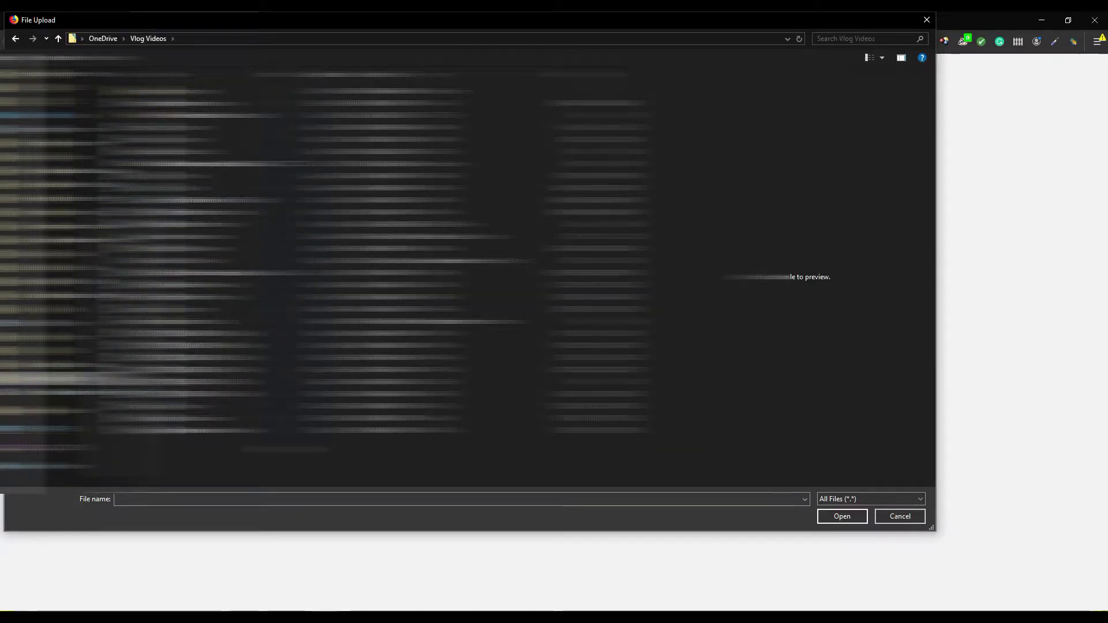
double_click(193, 150)
left_click(534, 383)
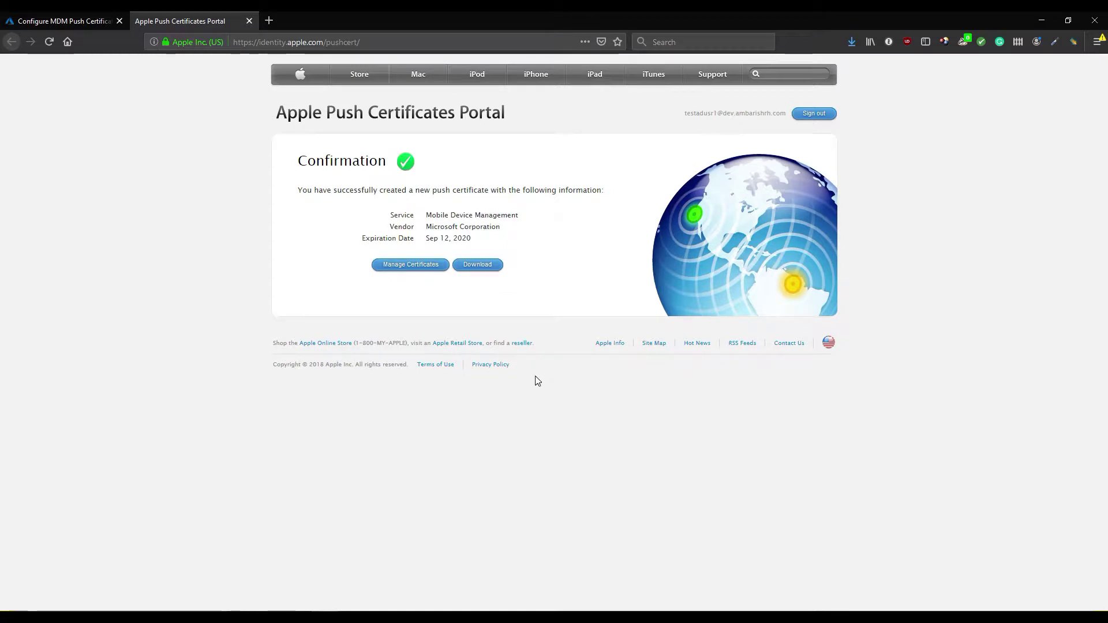
Download and save the issued .pem certificate, then return to the Azure tab
left_click(478, 266)
left_click(415, 291)
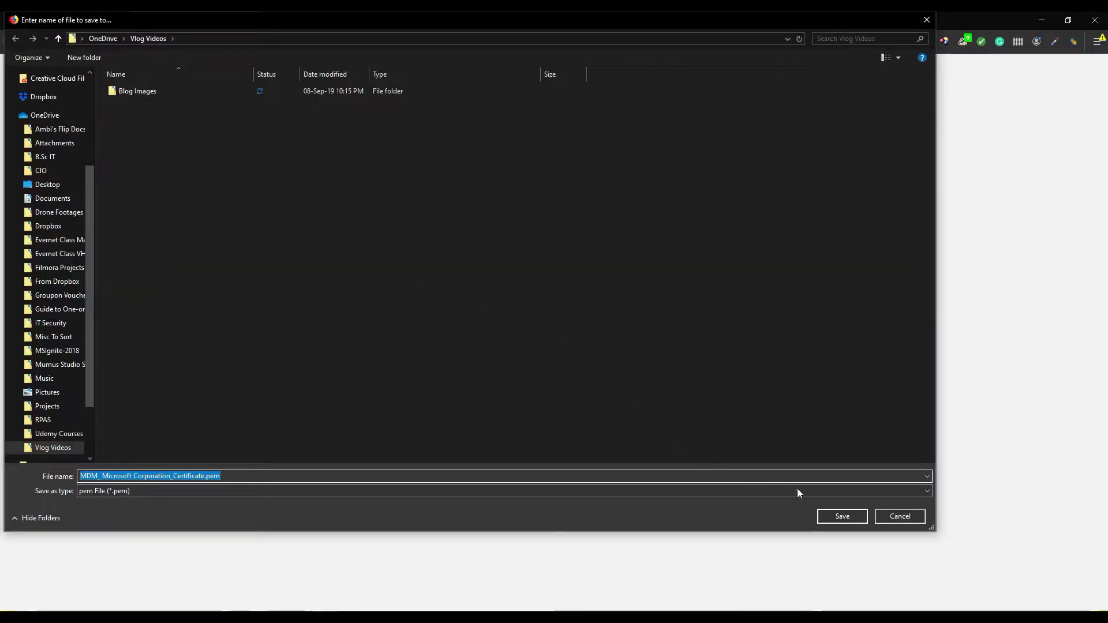
left_click(842, 516)
left_click(67, 20)
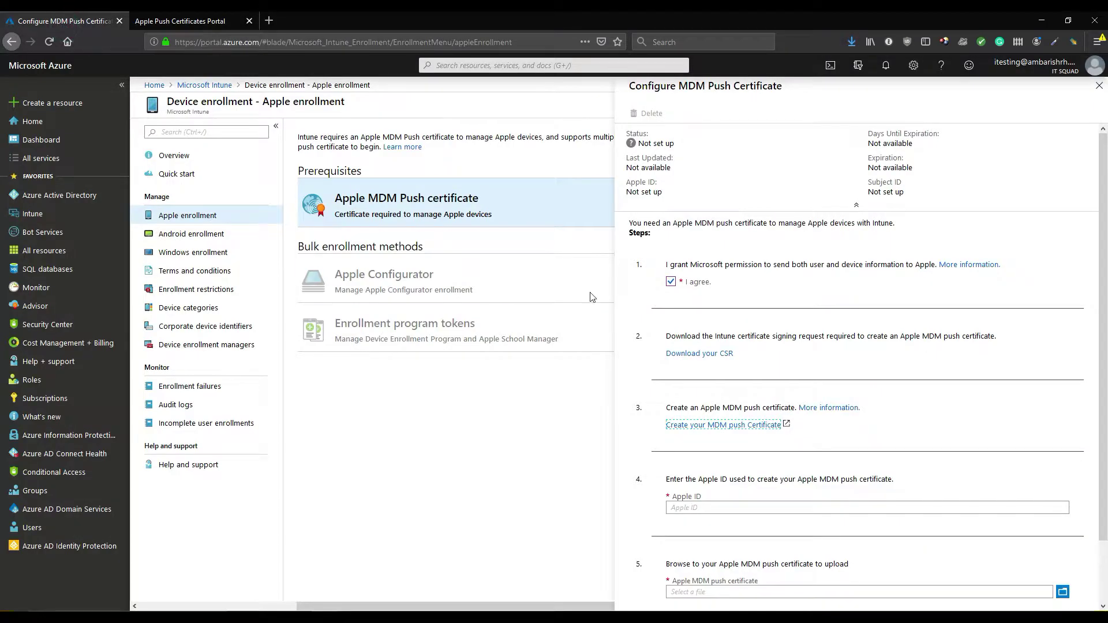
Fill the Apple ID field with the username copied from the password manager
left_click(757, 509)
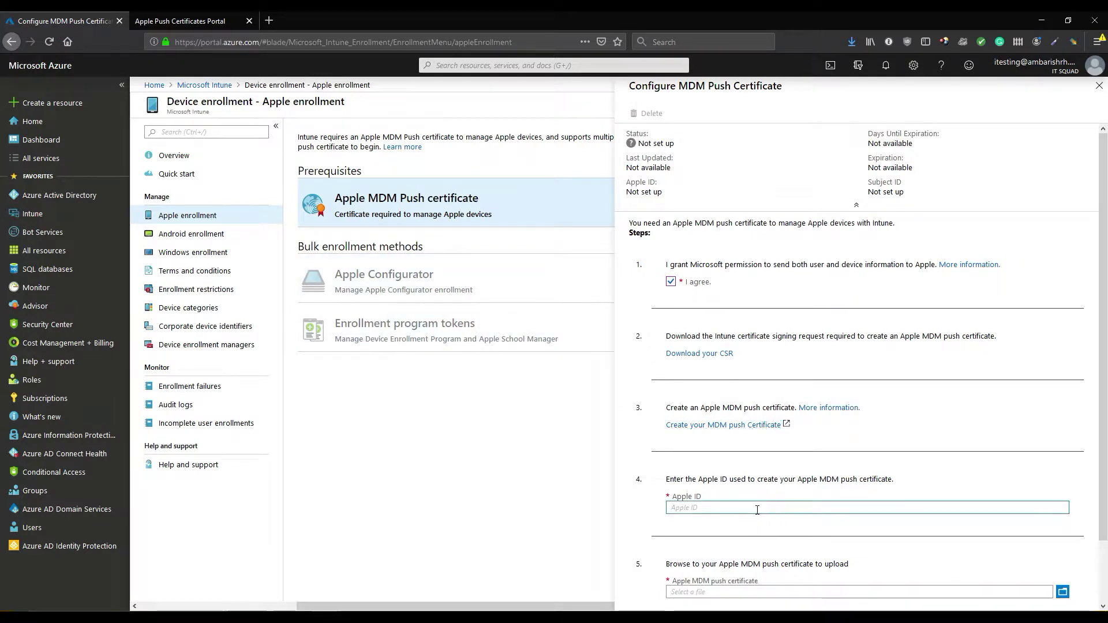
left_click(891, 44)
type("de")
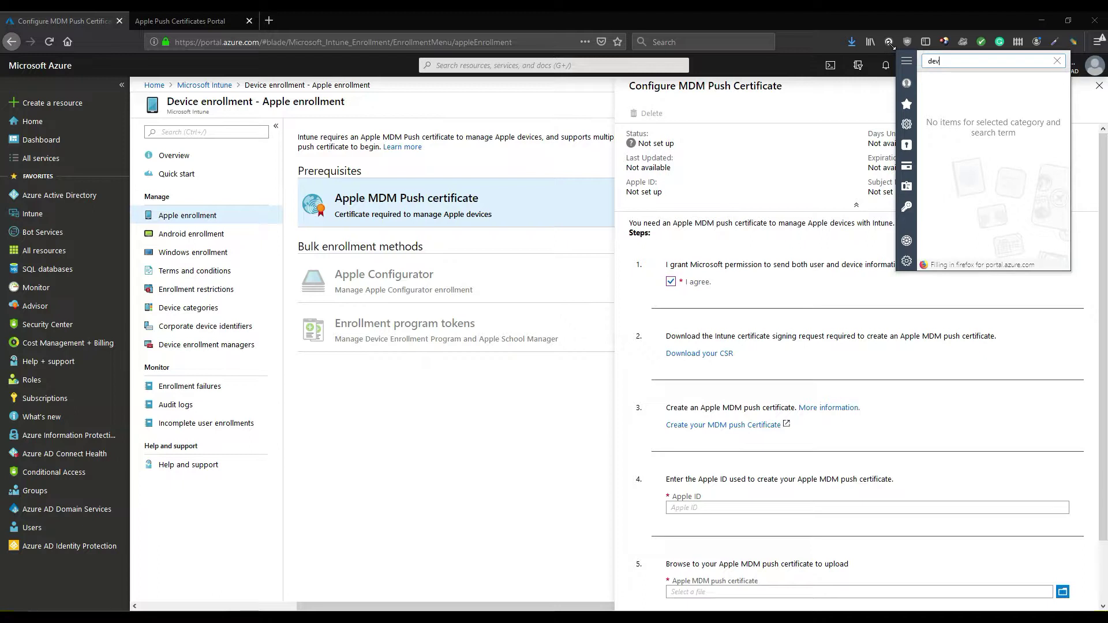
type("v")
right_click(1017, 119)
mouse_move(993, 119)
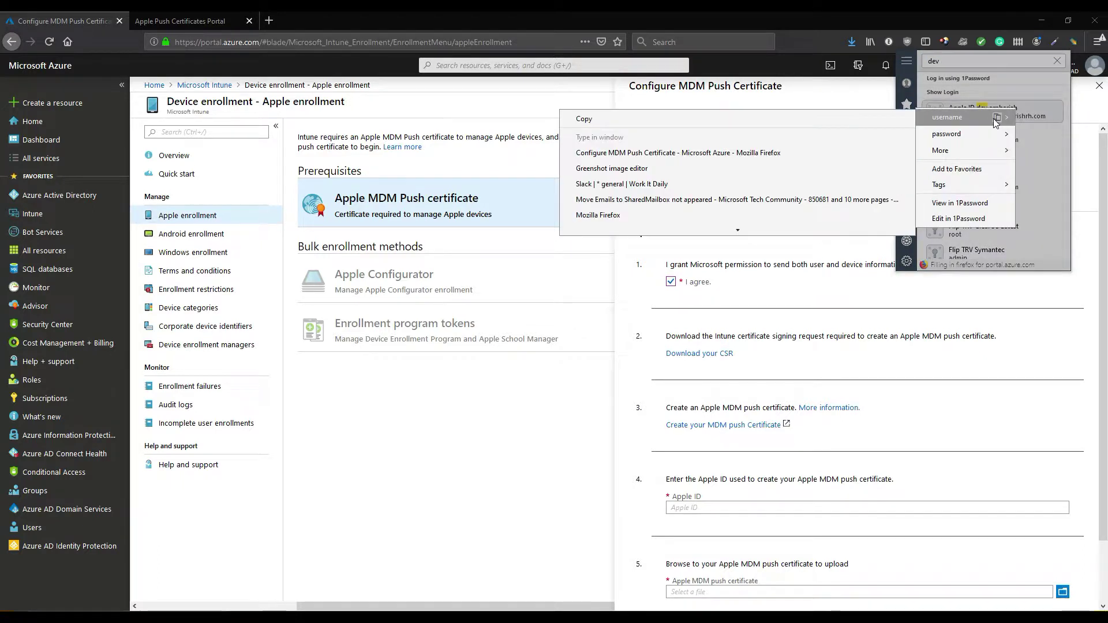
left_click(895, 120)
left_click(743, 504)
key("ctrl+v")
Upload the MDM certificate .pem file from Vlog Videos, then reopen the certificate details
scroll(768, 500, "down", 2)
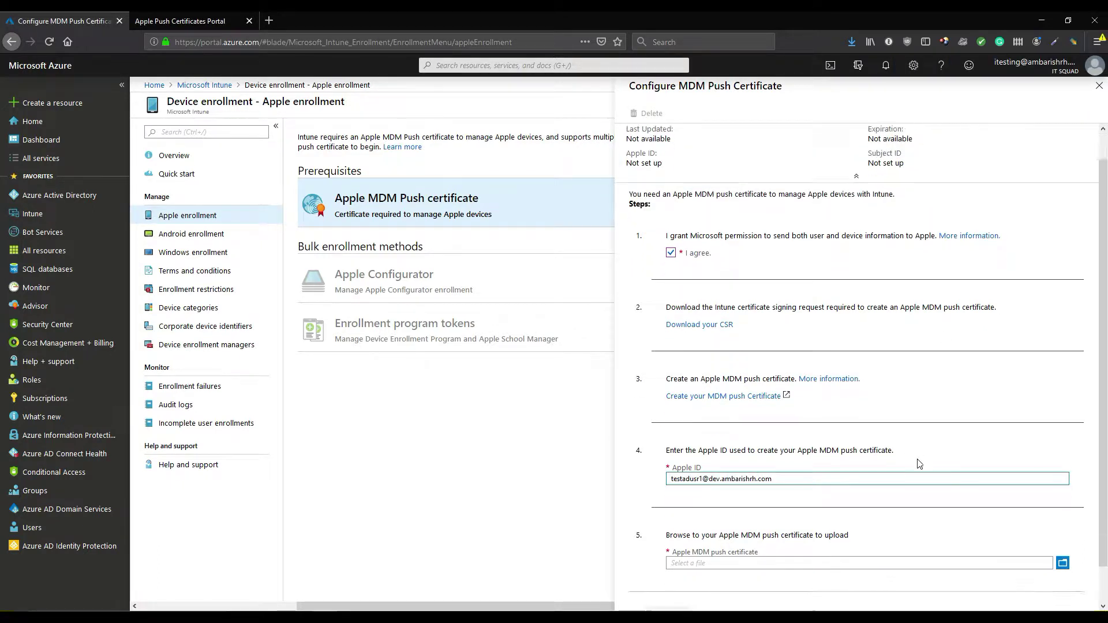
left_click(1062, 526)
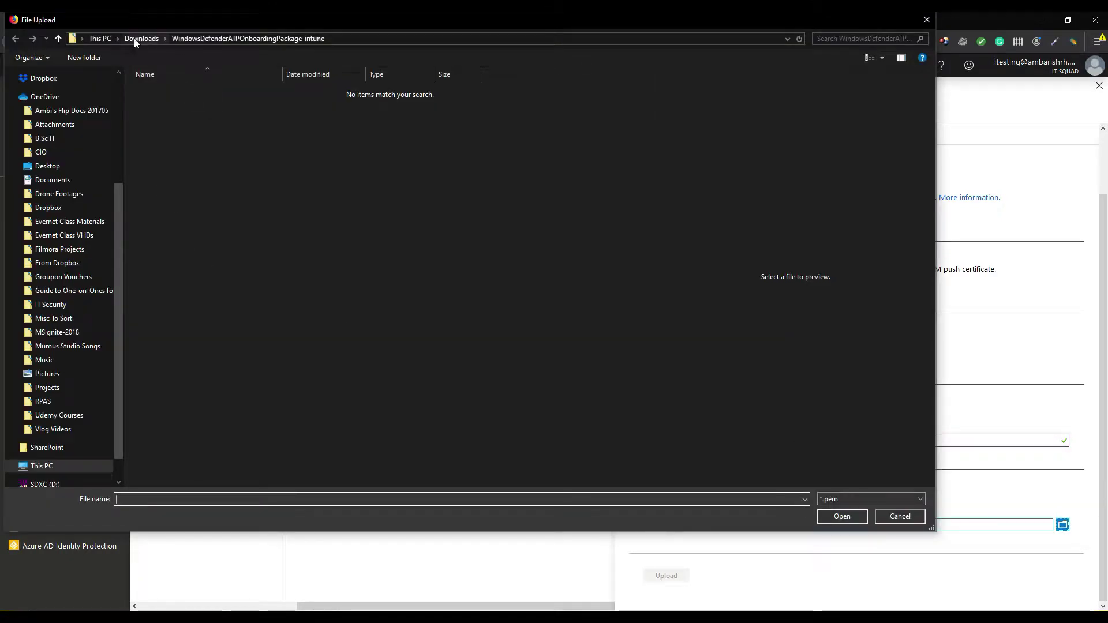
left_click(53, 430)
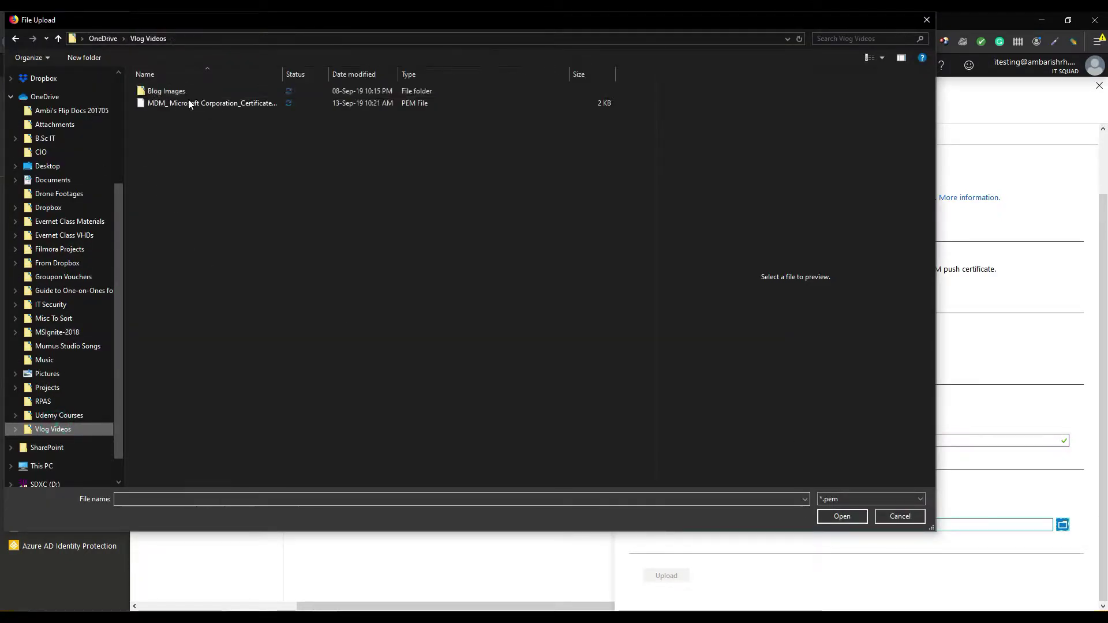
double_click(202, 103)
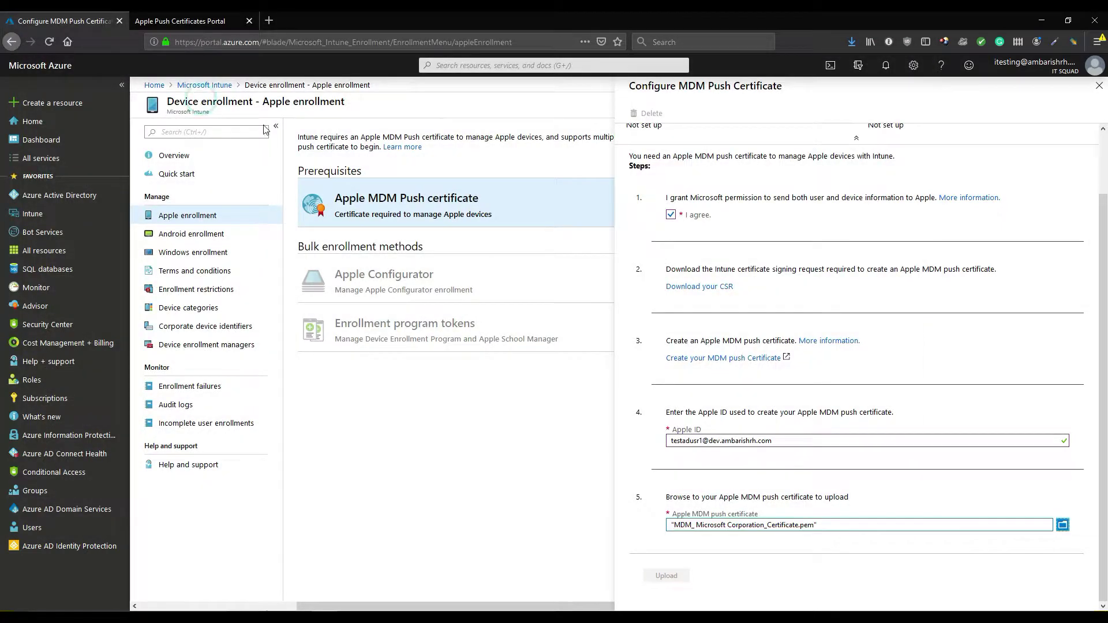
left_click(666, 576)
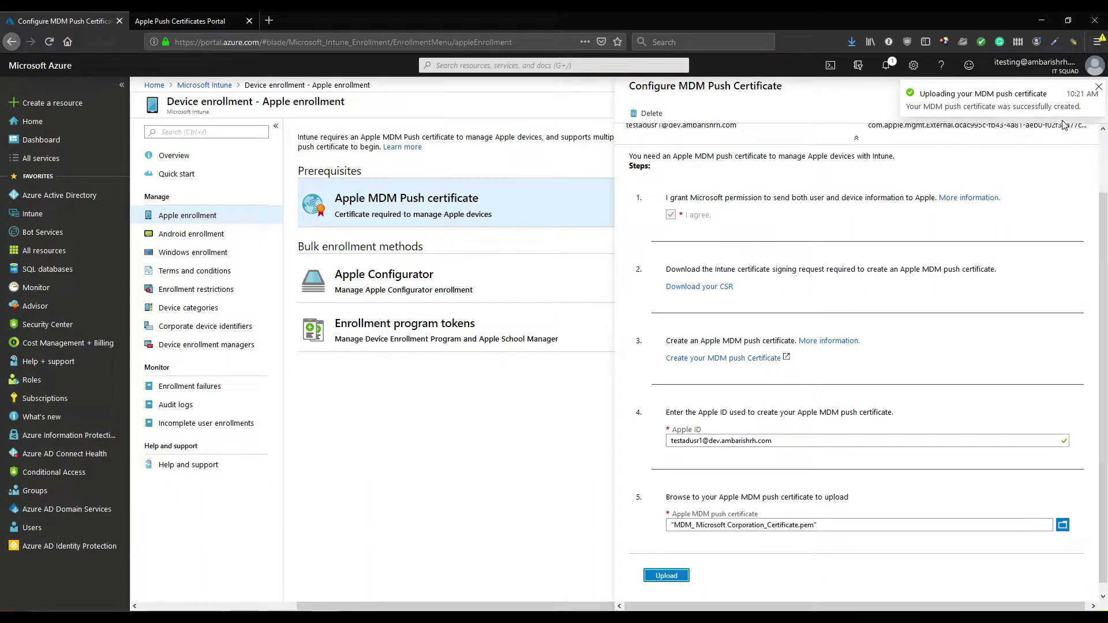
left_click(1100, 94)
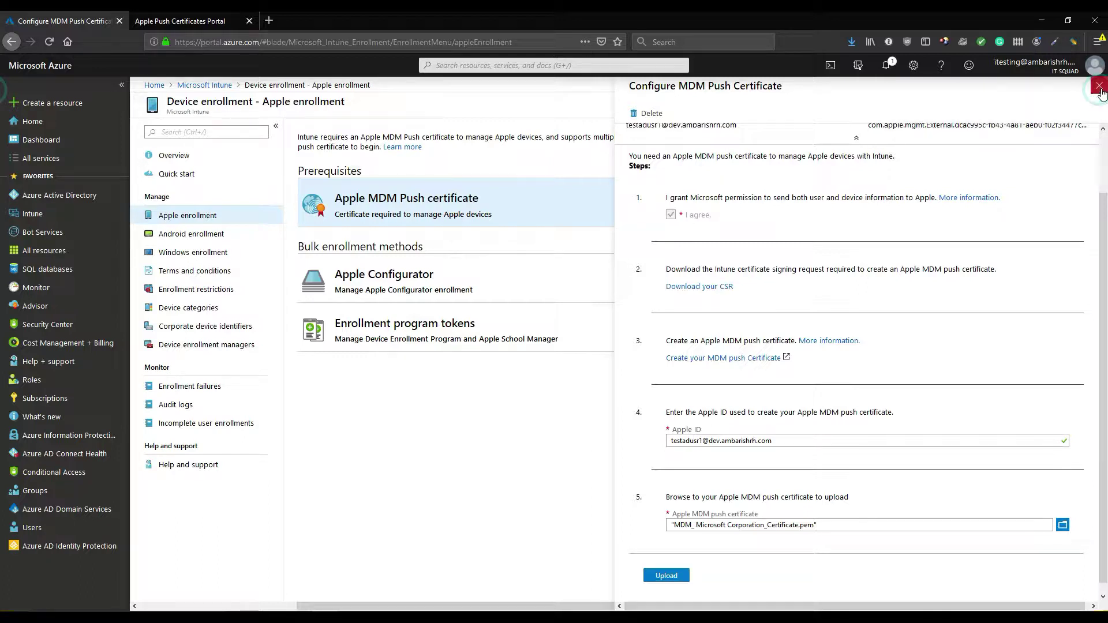
left_click(1099, 87)
left_click(433, 210)
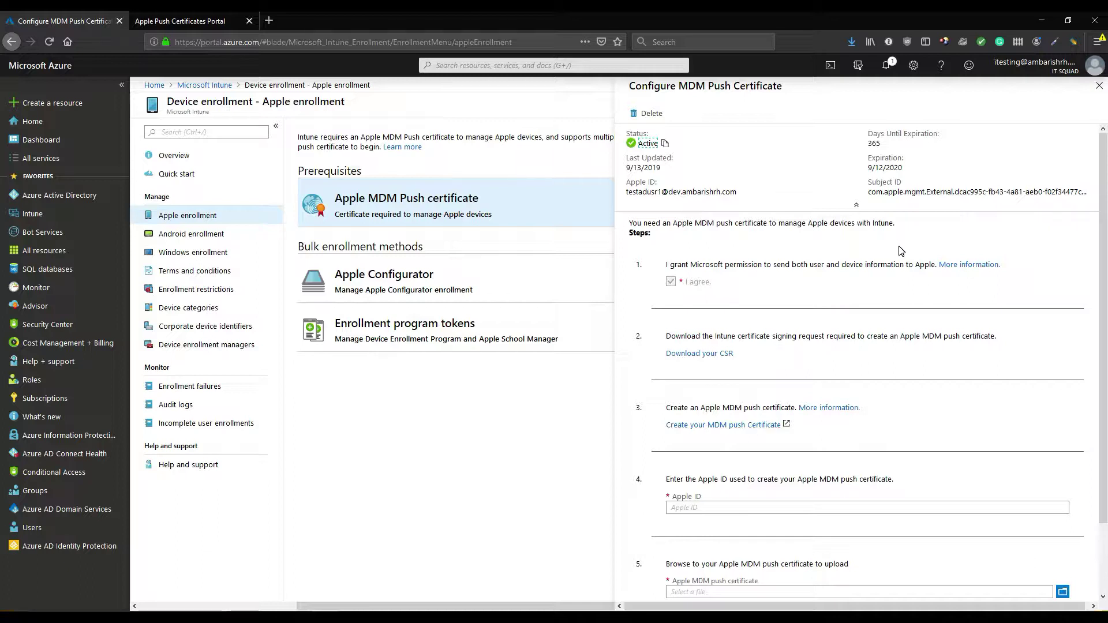
Check the push certificate shows Active with 365 days left, then close the blade
scroll(972, 376, "down", 3)
scroll(968, 235, "up", 3)
left_click(1099, 86)
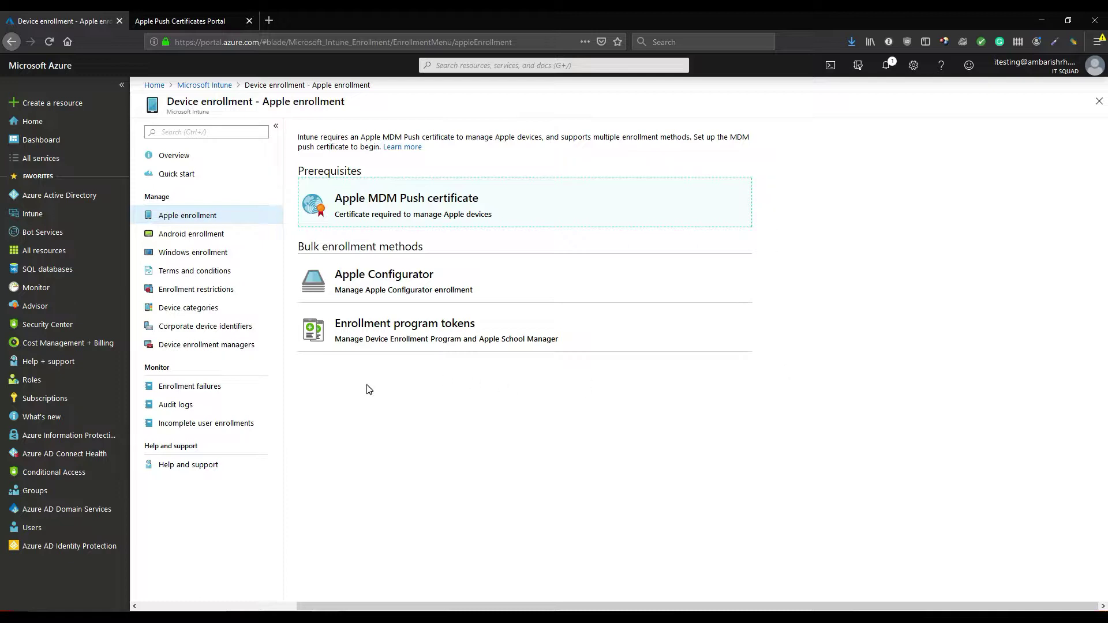
Edit the Default All Users restriction so iOS personally owned devices are set to Block, and save
left_click(227, 291)
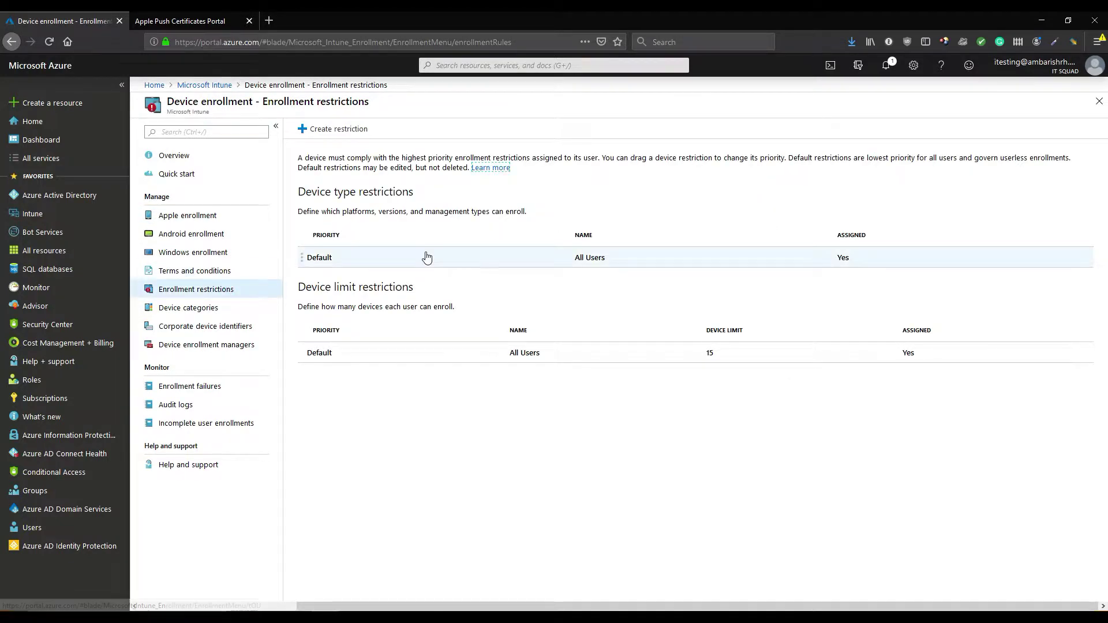
left_click(426, 256)
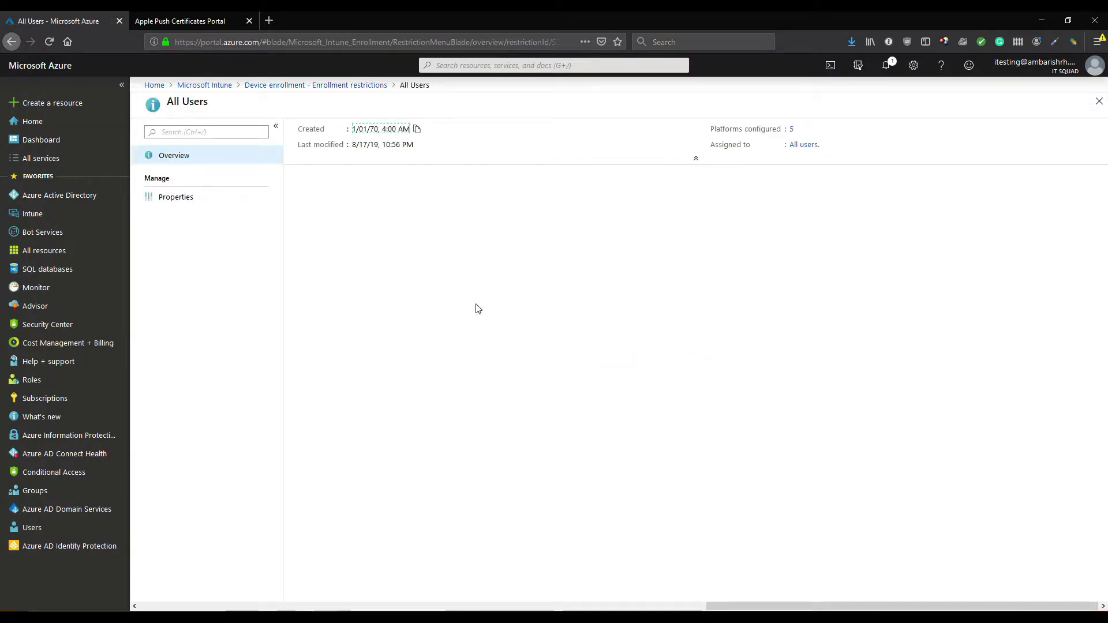
left_click(192, 199)
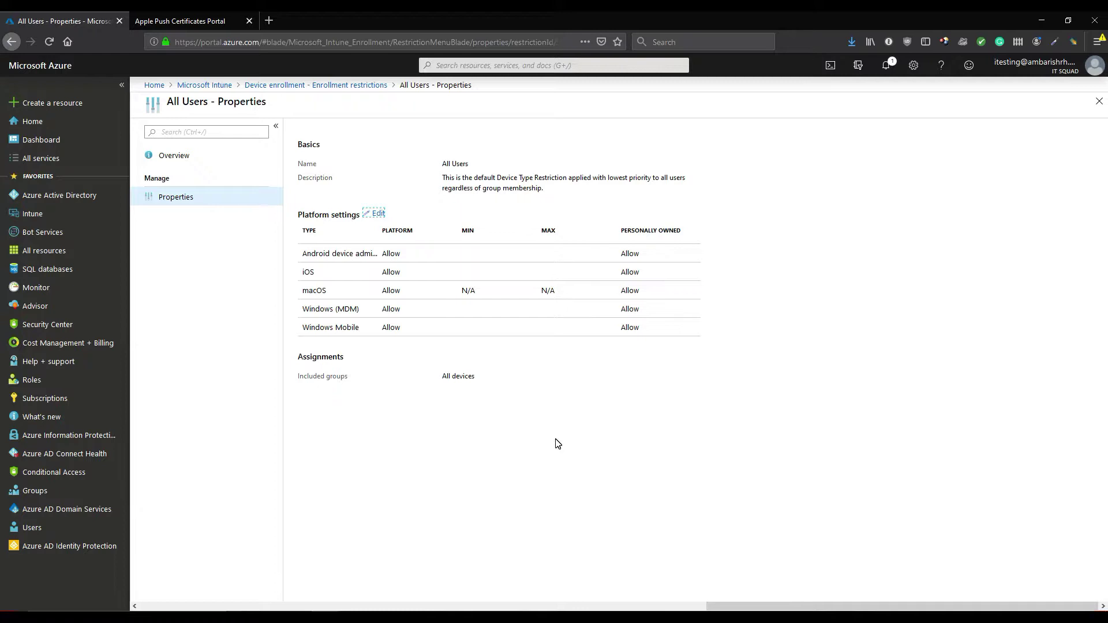
left_click(379, 215)
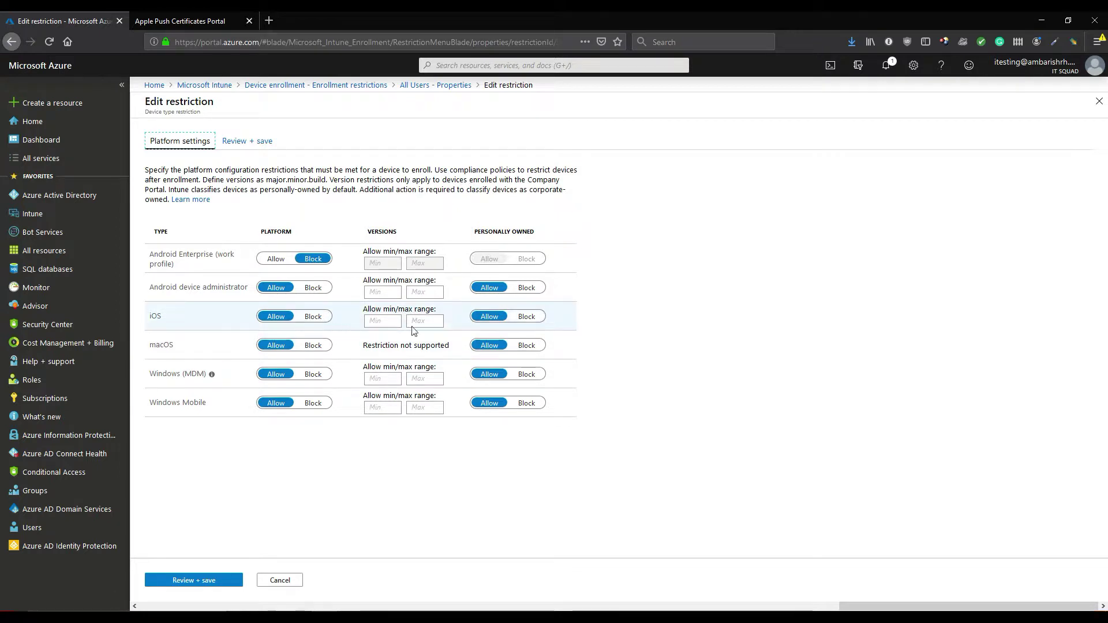
left_click(526, 318)
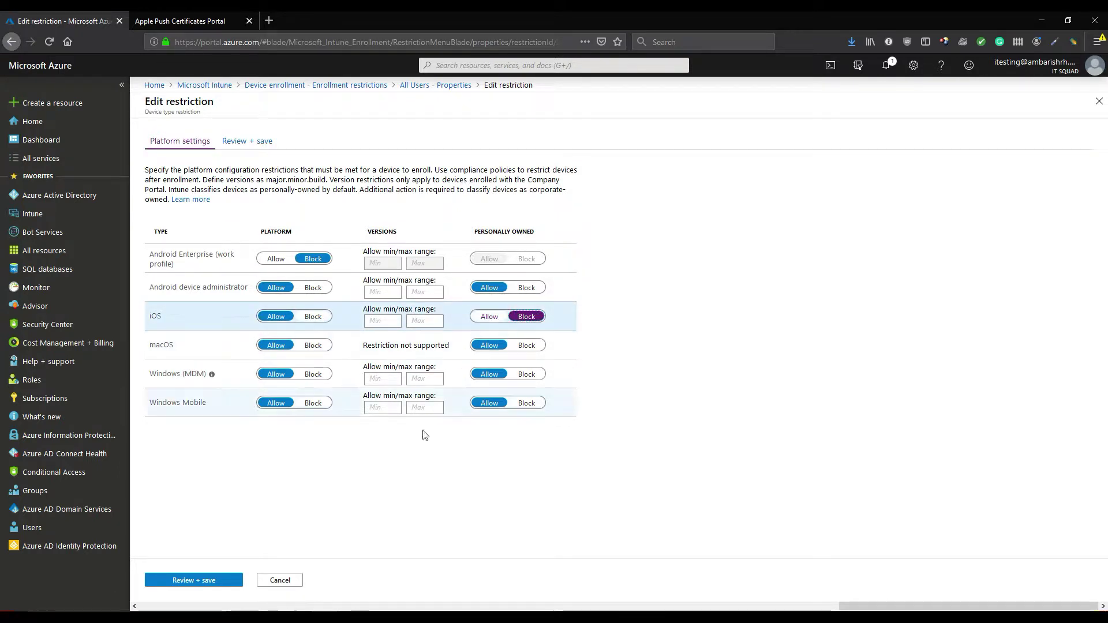
left_click(197, 582)
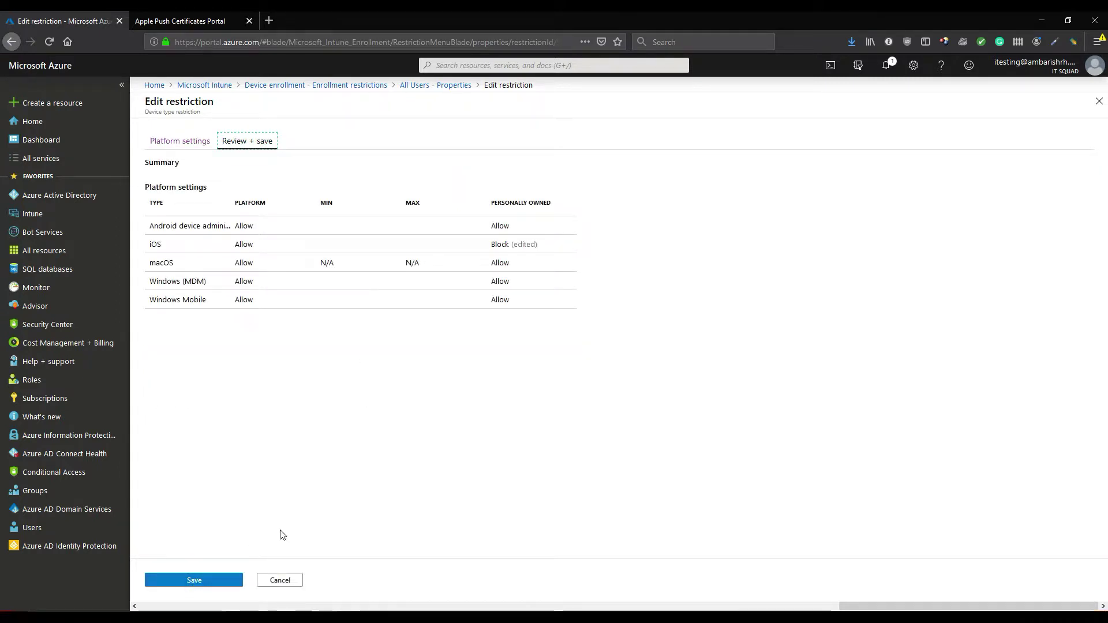
left_click(224, 584)
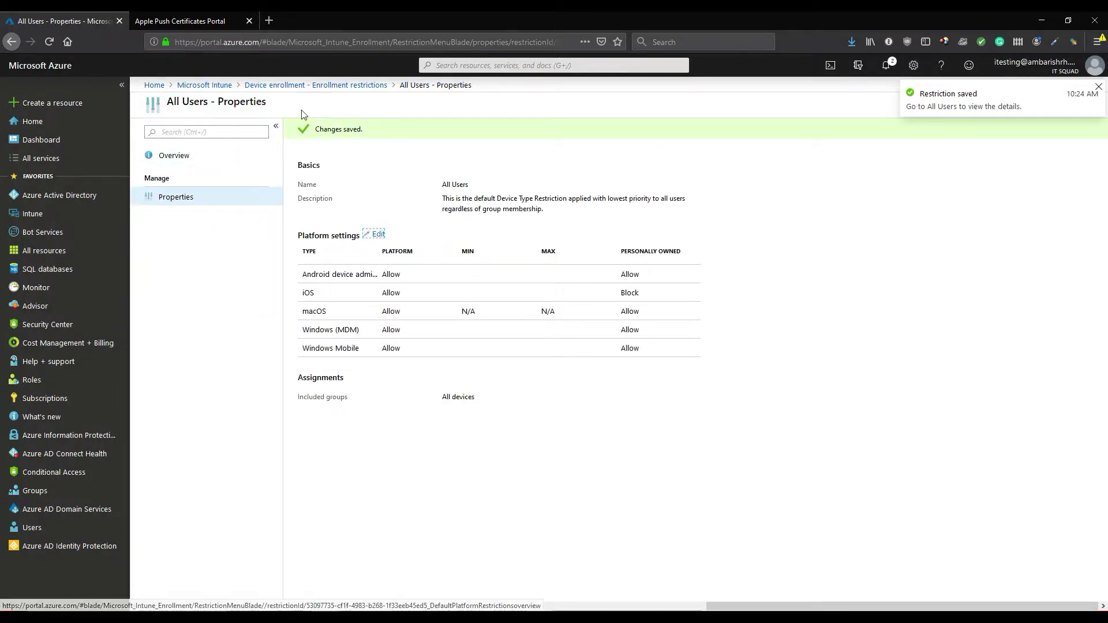
left_click(313, 86)
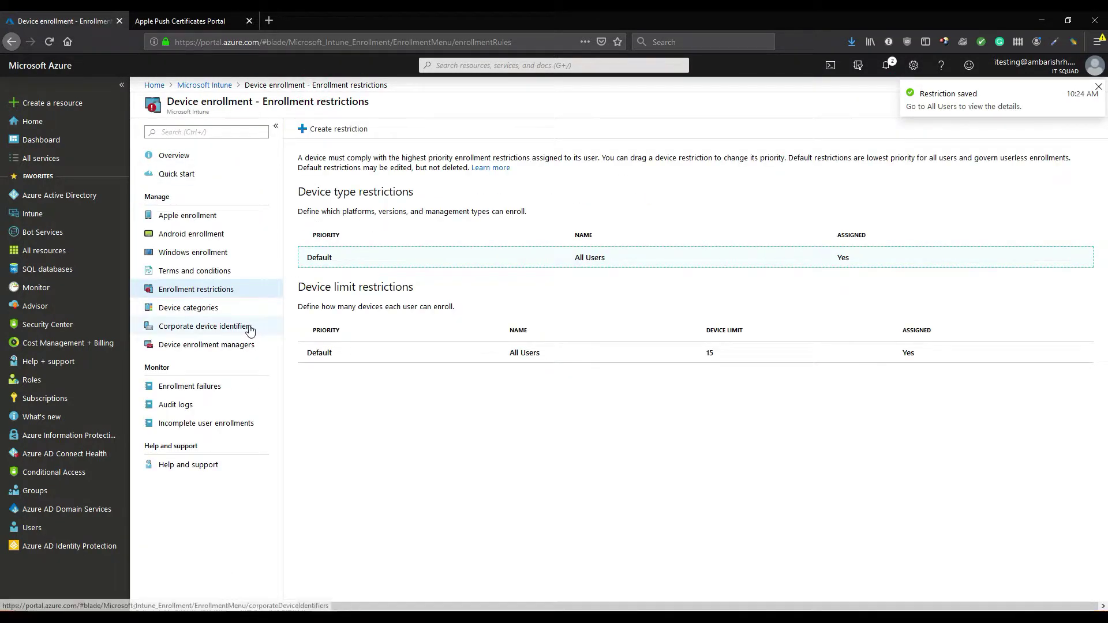
Manually add a Serial corporate identifier and paste the corrected device serial number
left_click(249, 328)
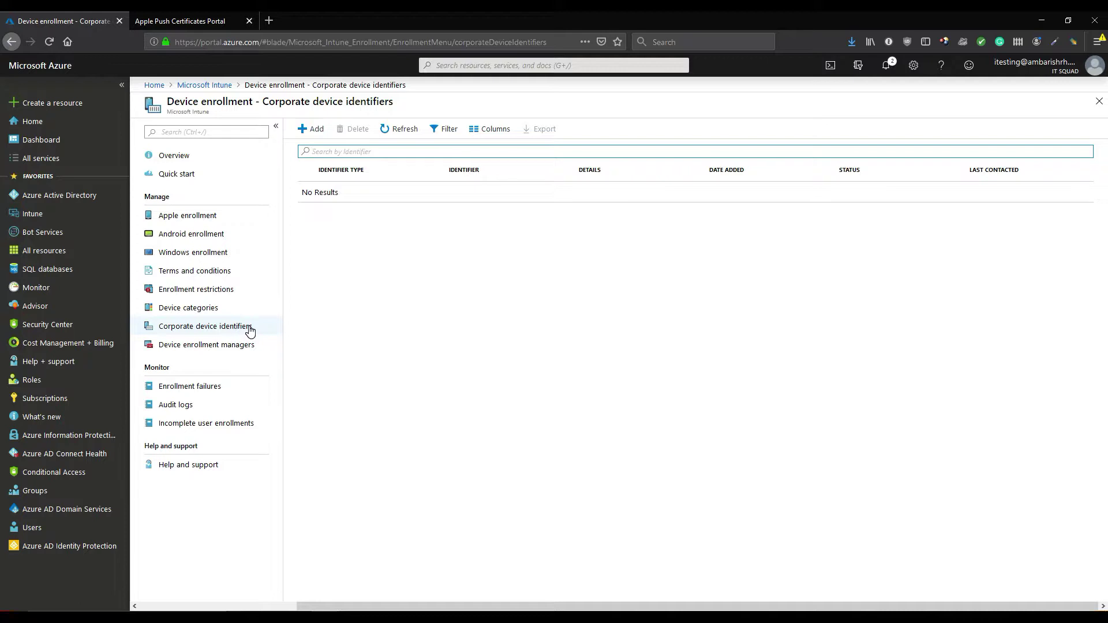
left_click(311, 131)
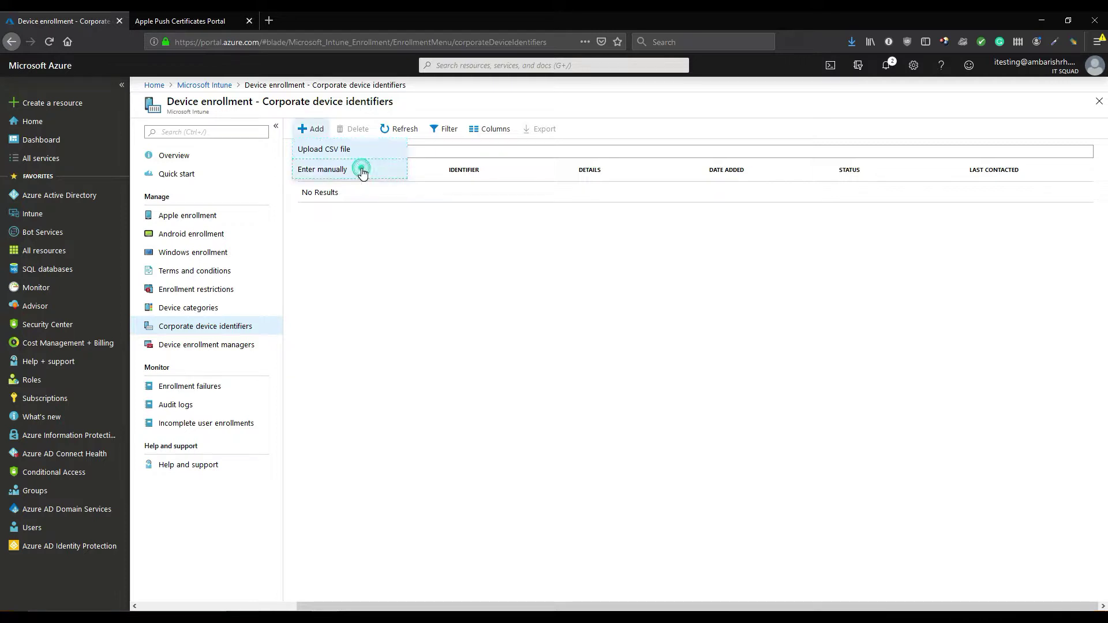
left_click(363, 170)
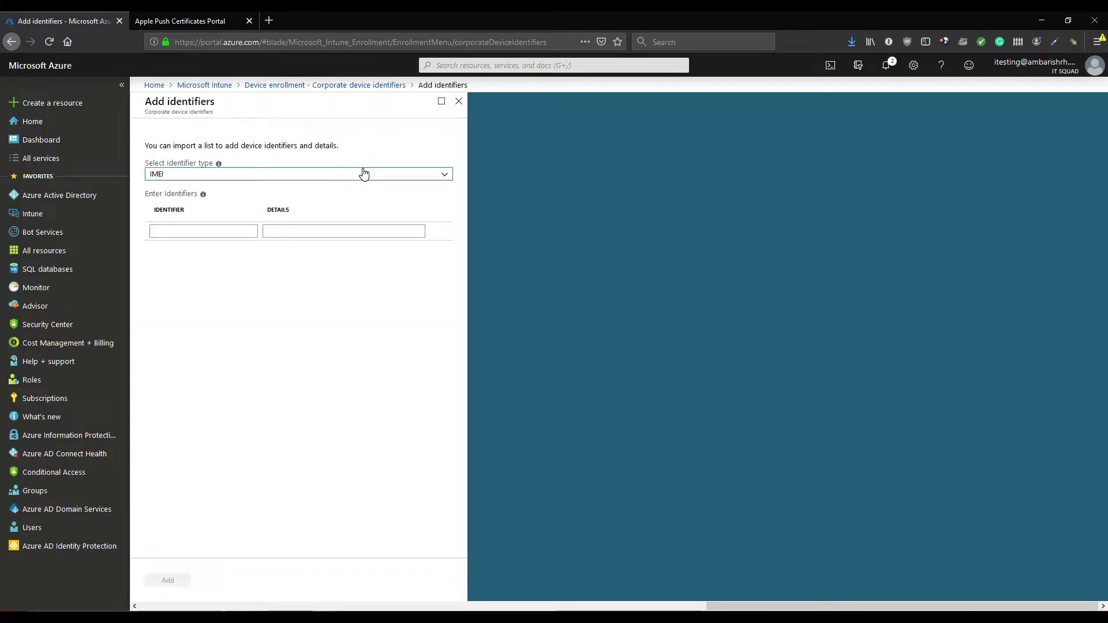
left_click(364, 173)
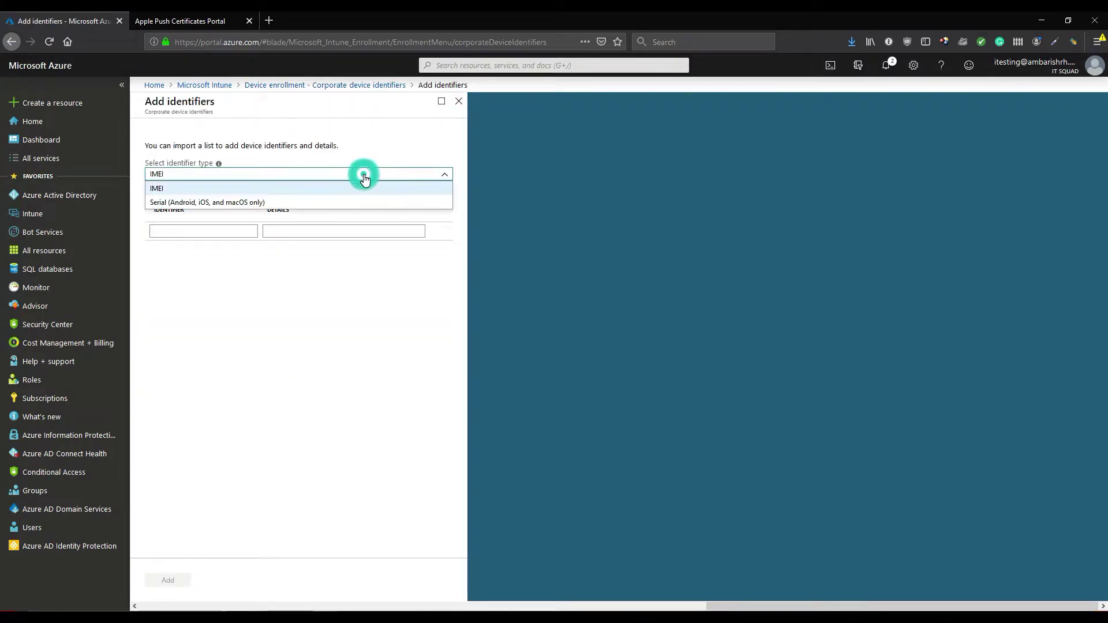
left_click(343, 203)
left_click(237, 233)
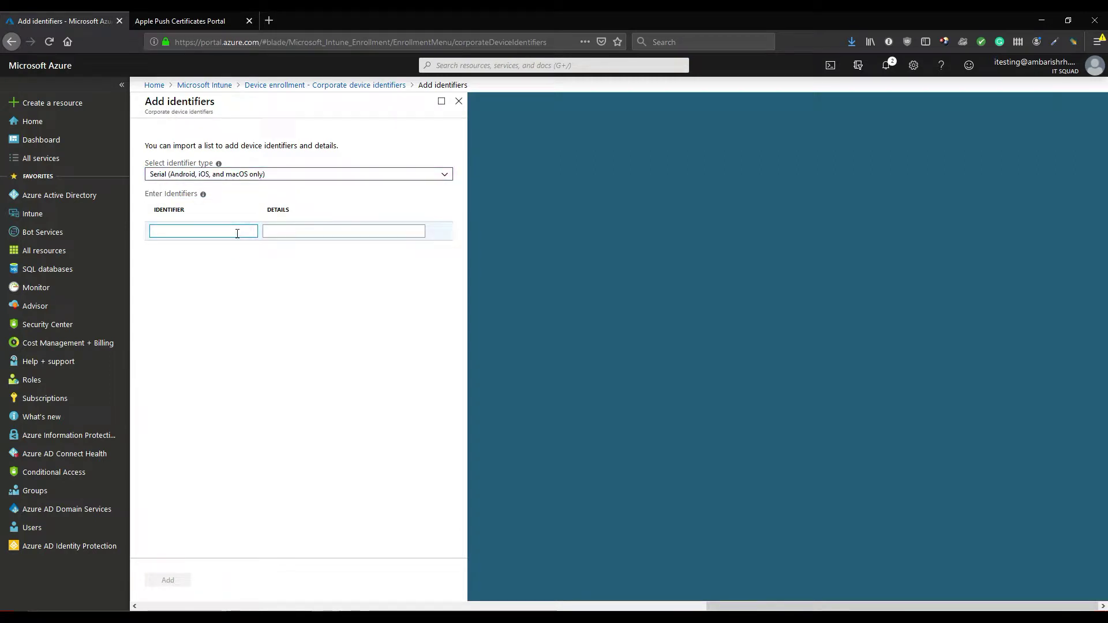
key("ctrl+v")
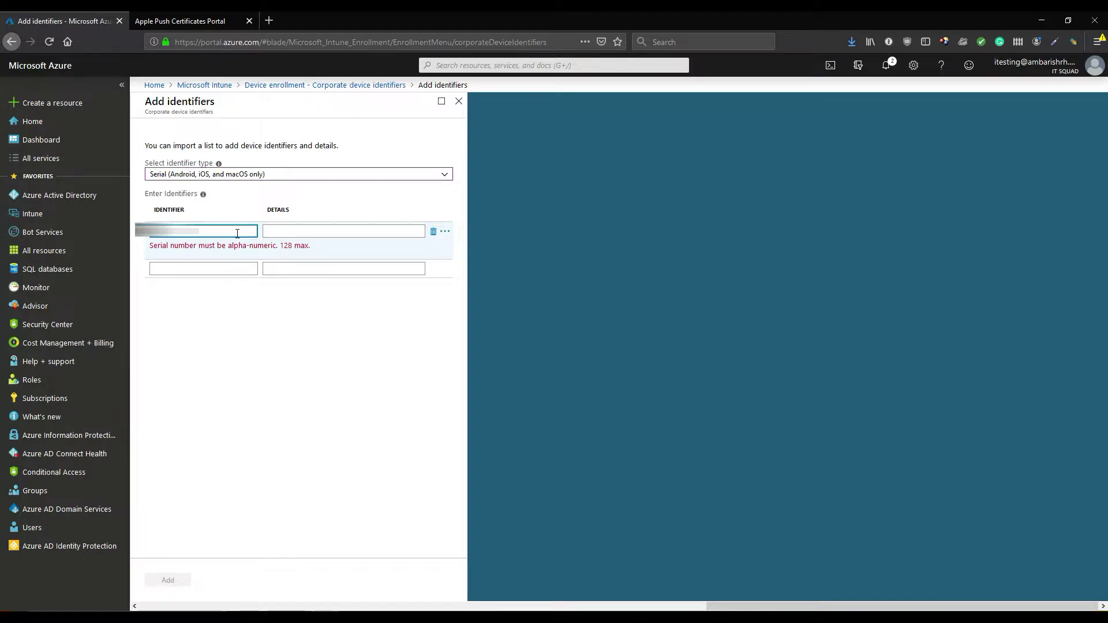
key("BackSpace")
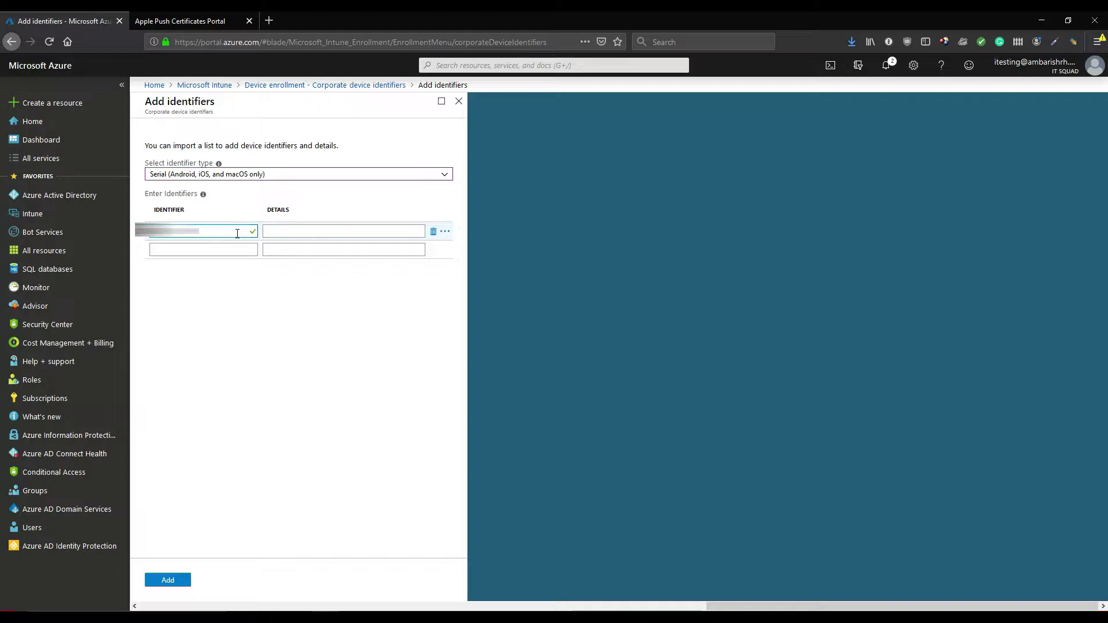
type("M8")
Enter 'Test AD User1' as the identifier details and add it
left_click(297, 231)
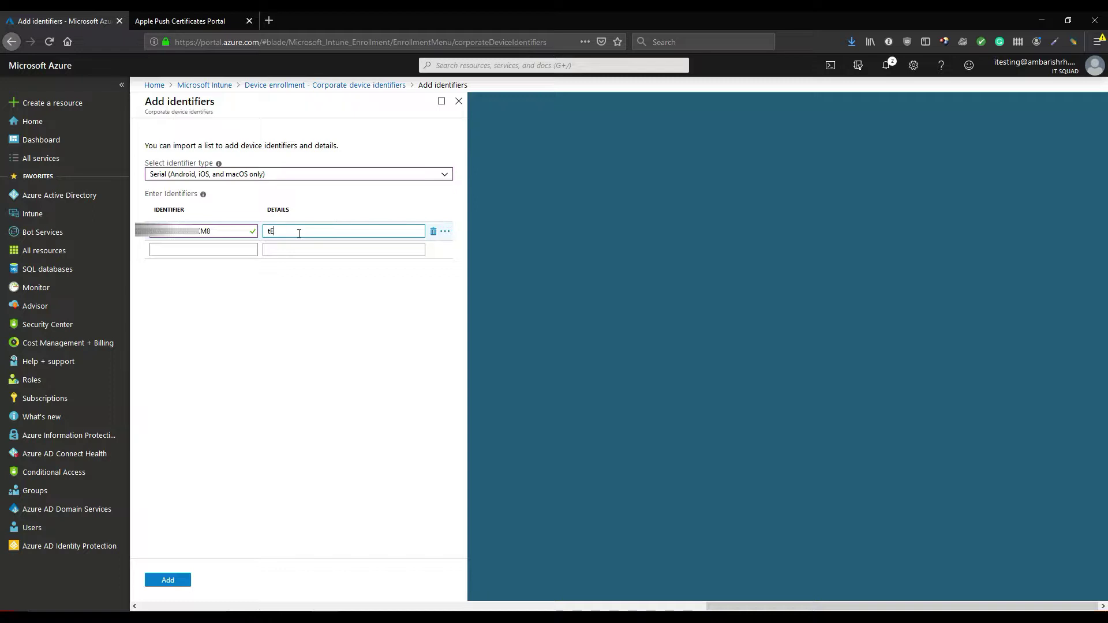
key("BackSpace")
key("BackSpace")
type("AD User")
left_click(167, 581)
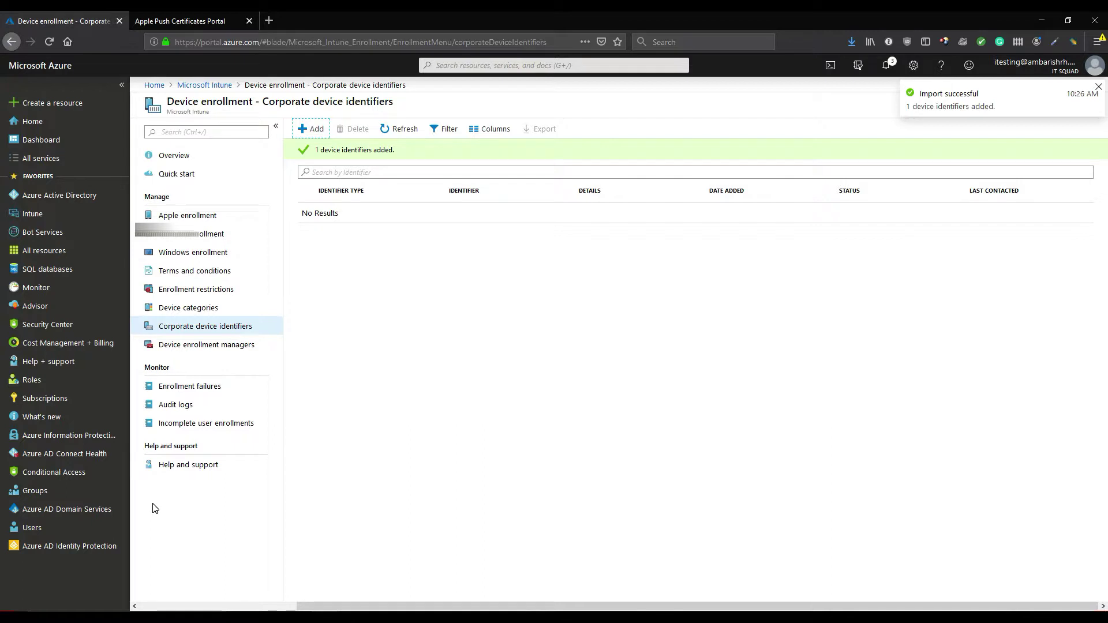
Refresh the list to show the Test AD User1 Serial entry, then return to Enrollment restrictions
left_click(415, 133)
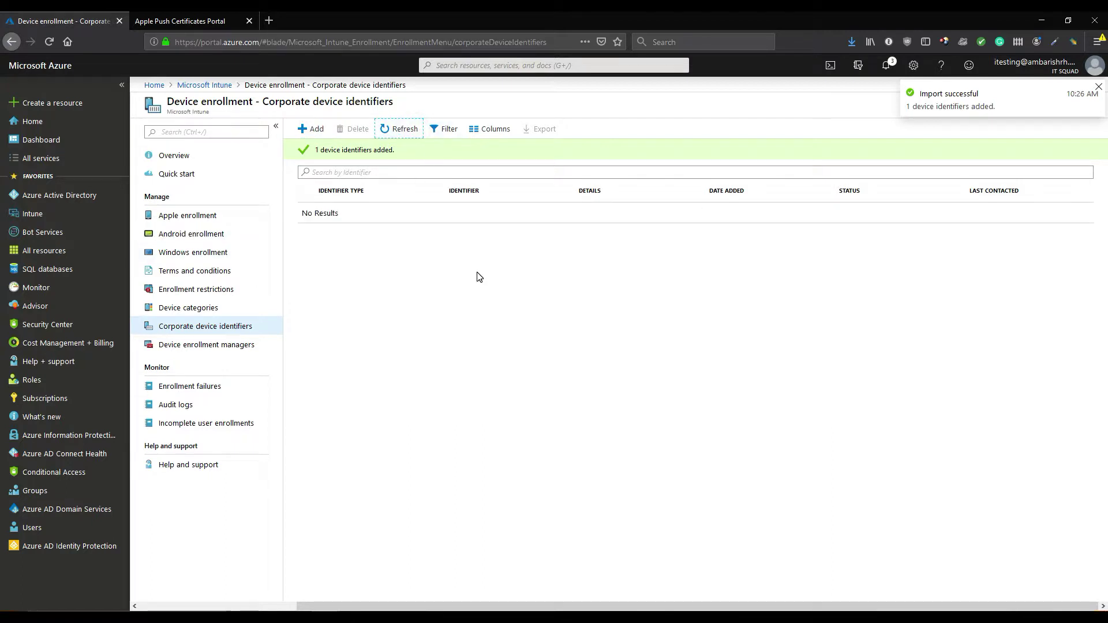
left_click(389, 134)
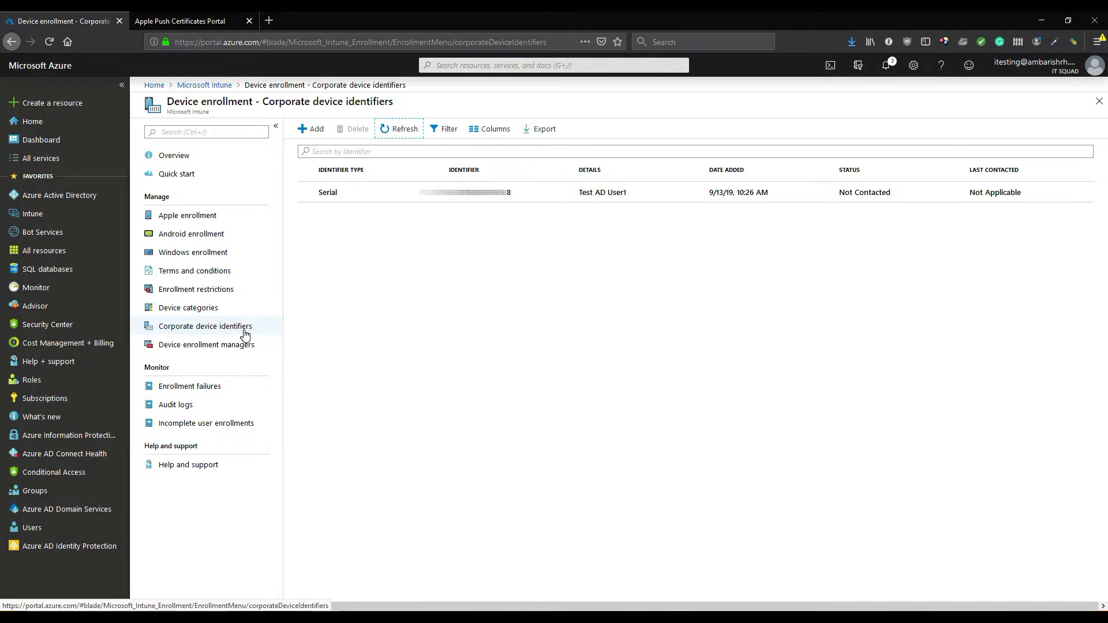
left_click(213, 297)
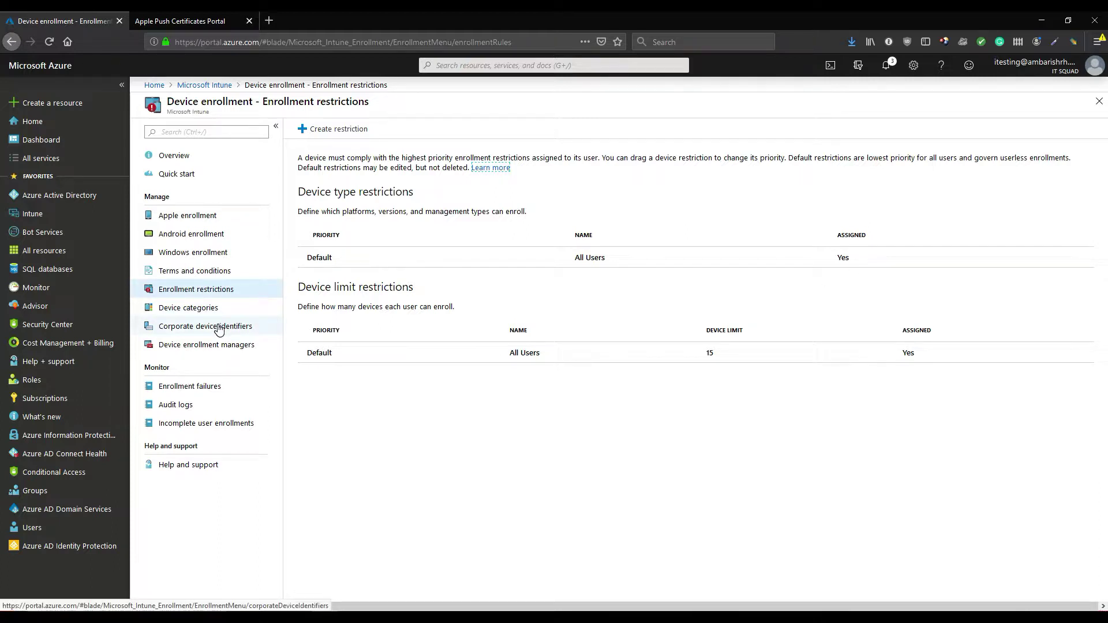
Under Device compliance > Policies, start a policy named 'ios device compliance' and open the Platform list
left_click(201, 84)
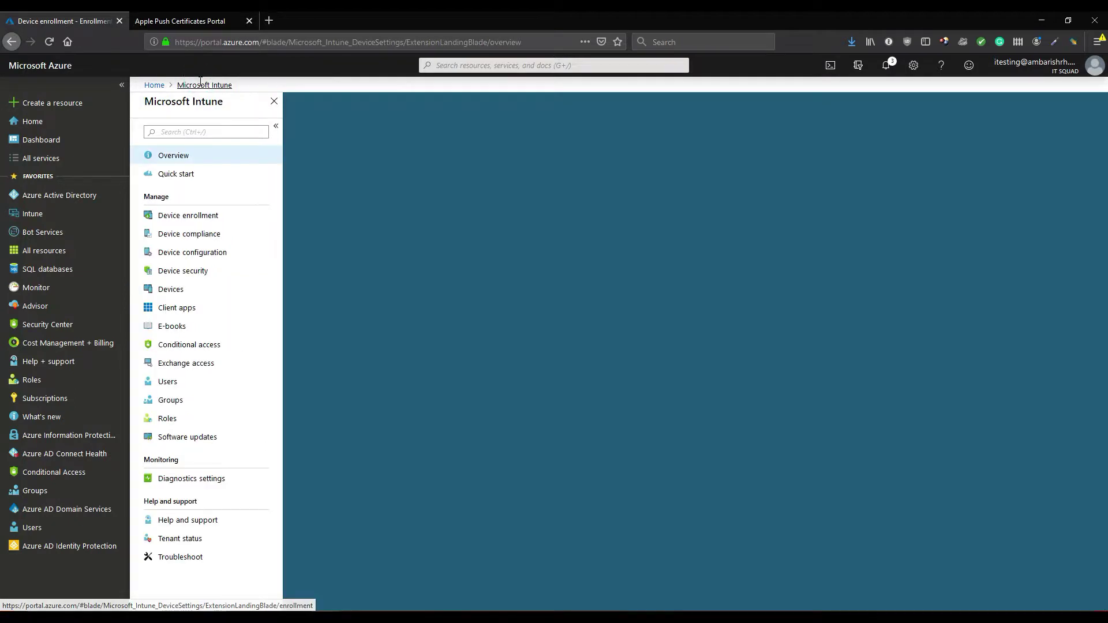
left_click(215, 233)
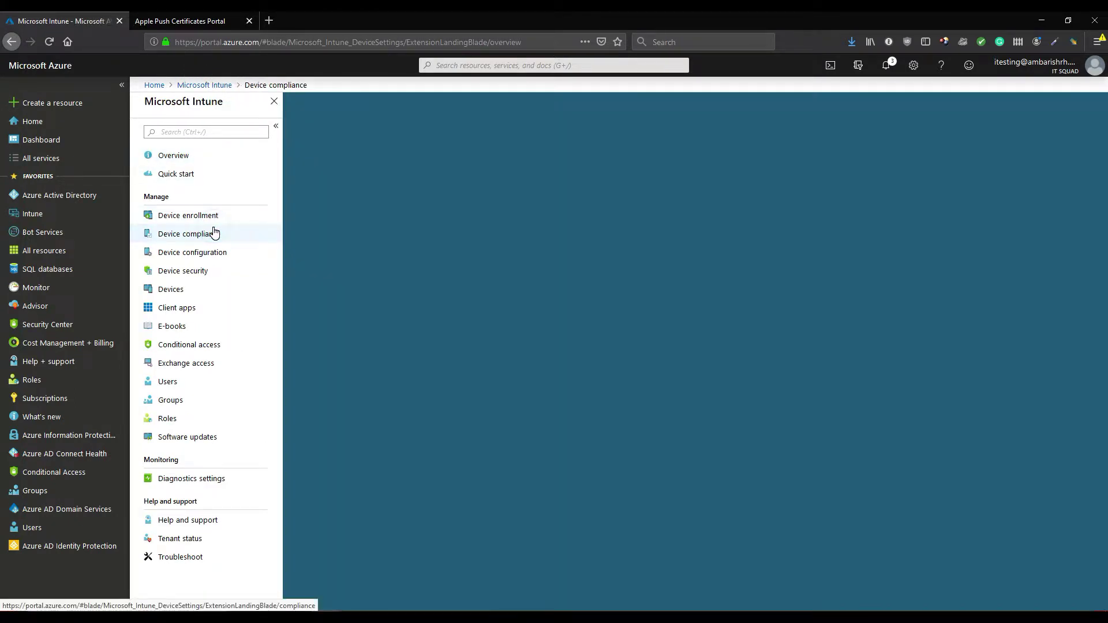
left_click(210, 203)
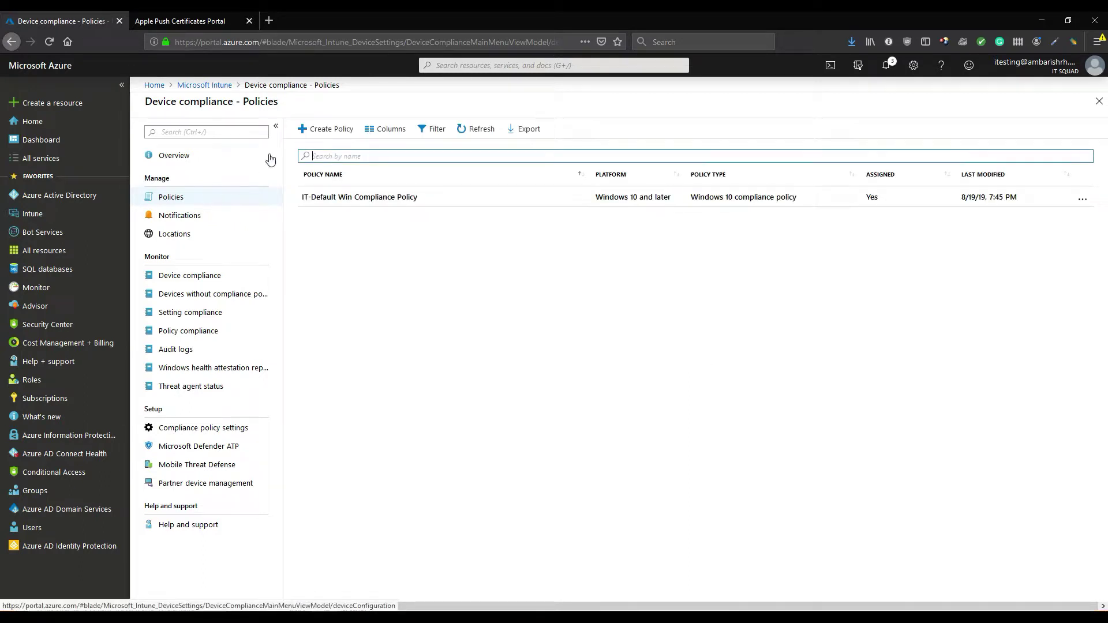
left_click(313, 130)
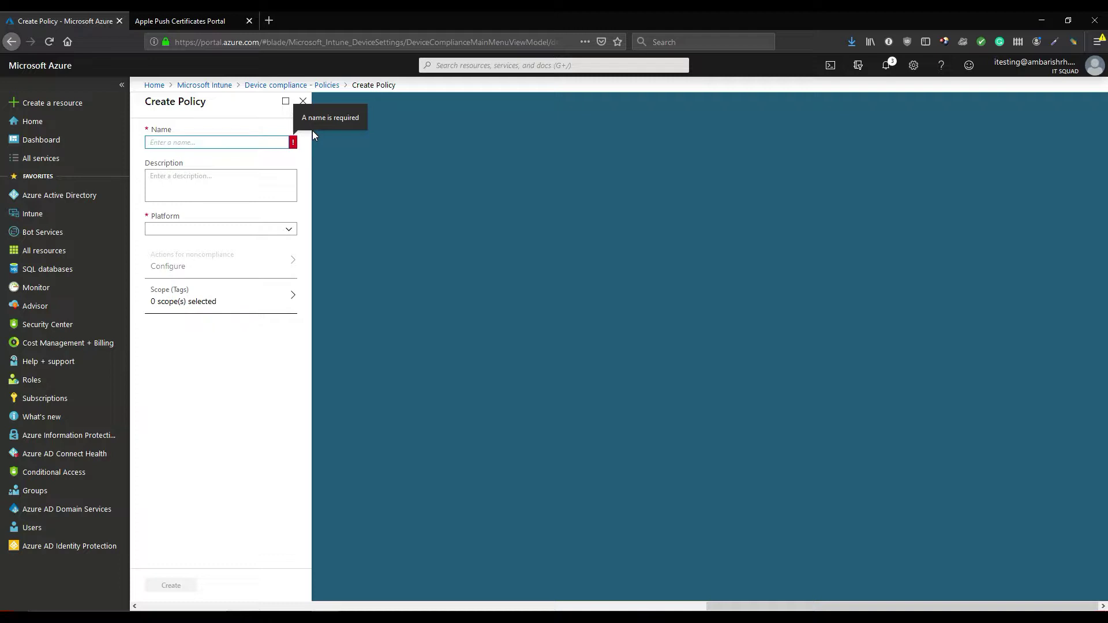
type("ios device compliance")
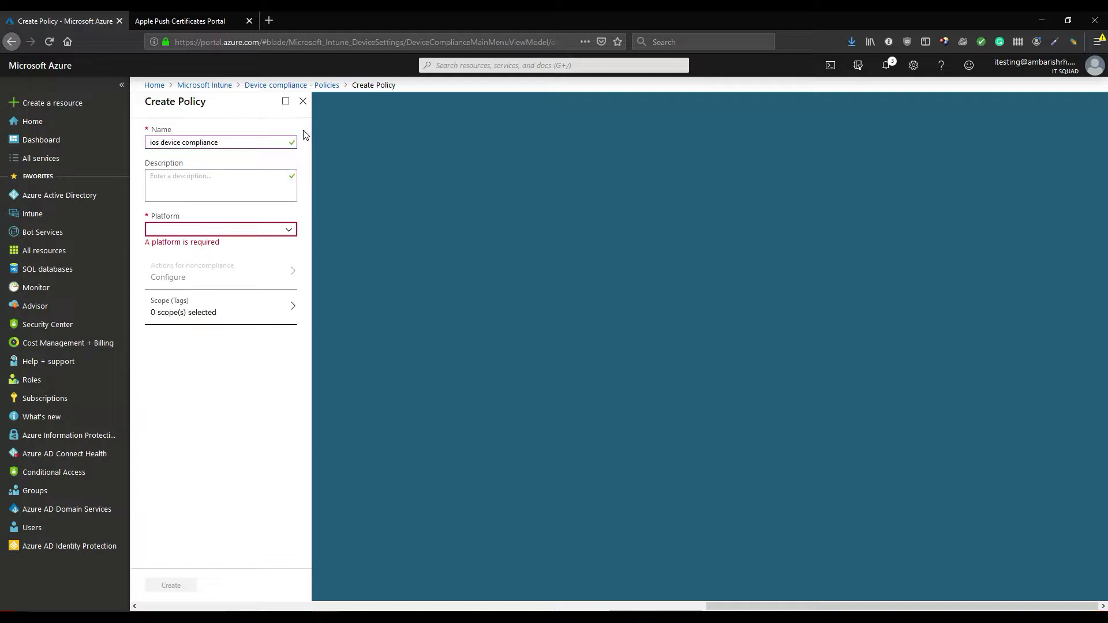
left_click(205, 230)
Block jailbroken iOS devices under Device Health, save it, and bring up the System Security settings
left_click(194, 285)
left_click(199, 267)
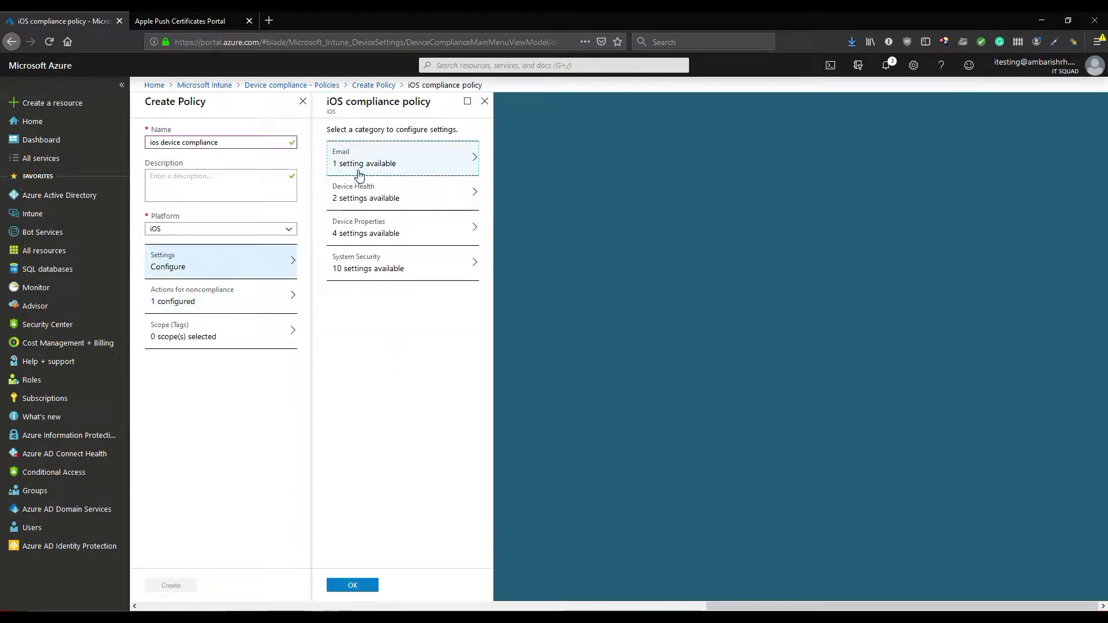
left_click(363, 172)
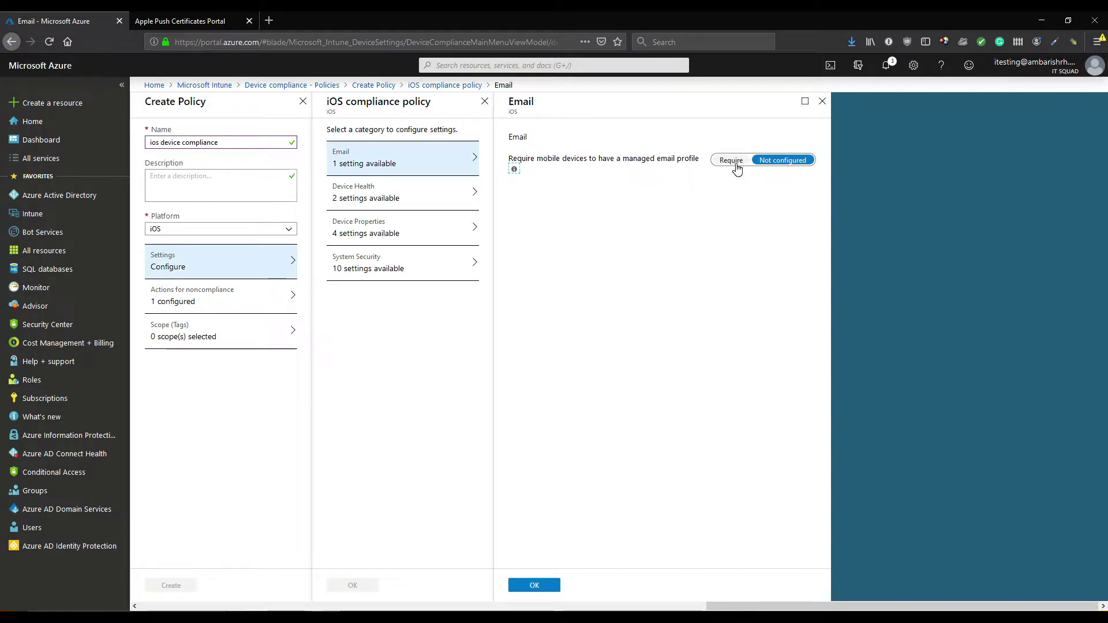
left_click(405, 203)
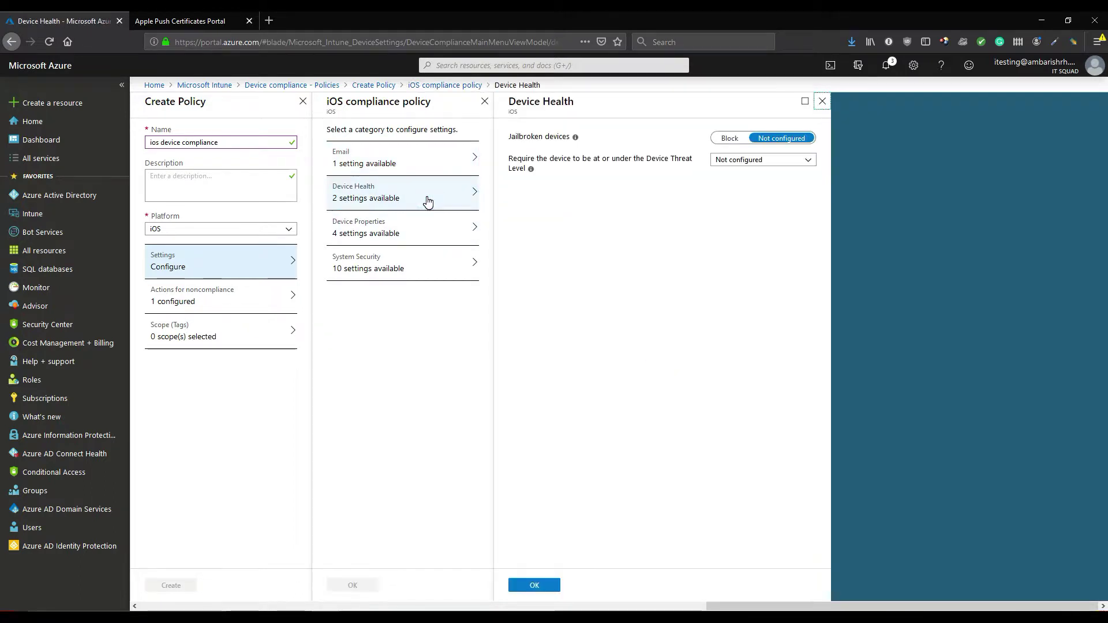
left_click(727, 140)
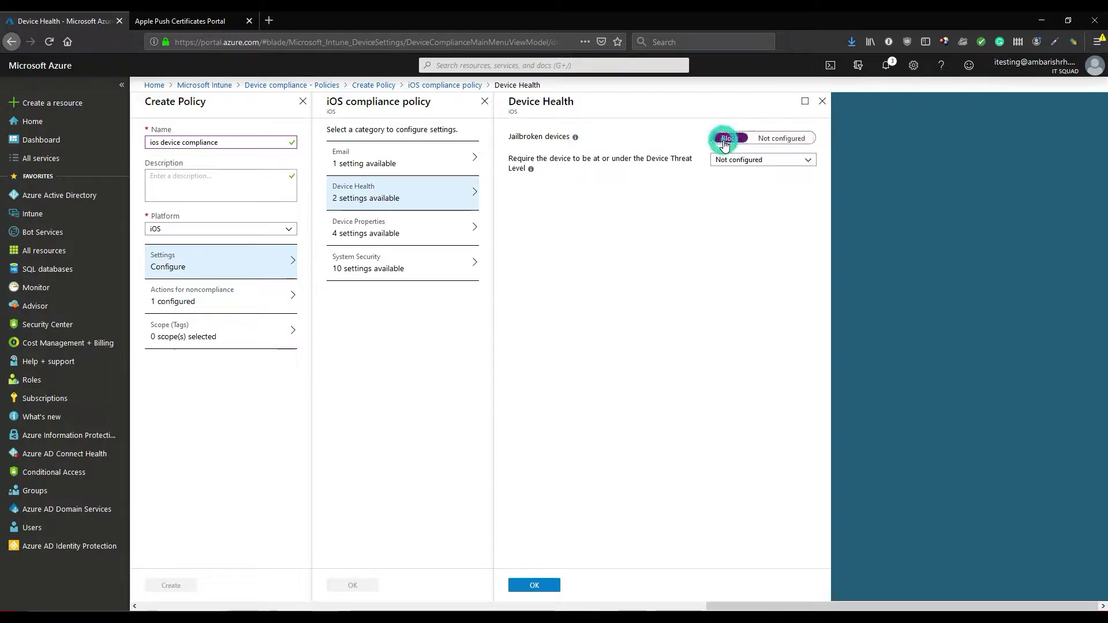
left_click(381, 233)
left_click(587, 278)
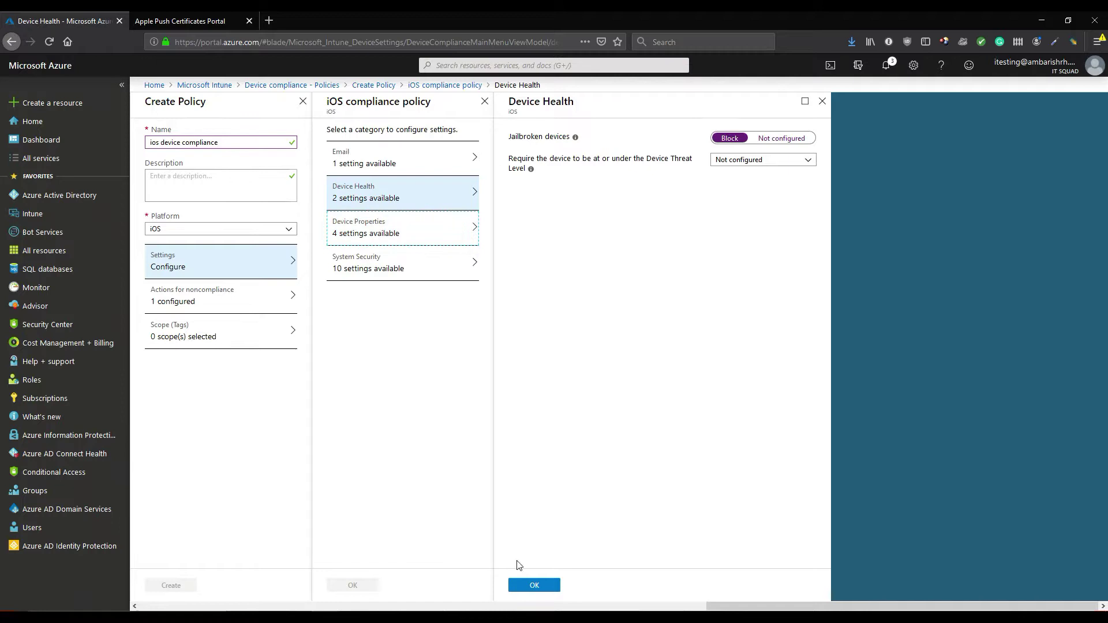
left_click(527, 586)
left_click(435, 237)
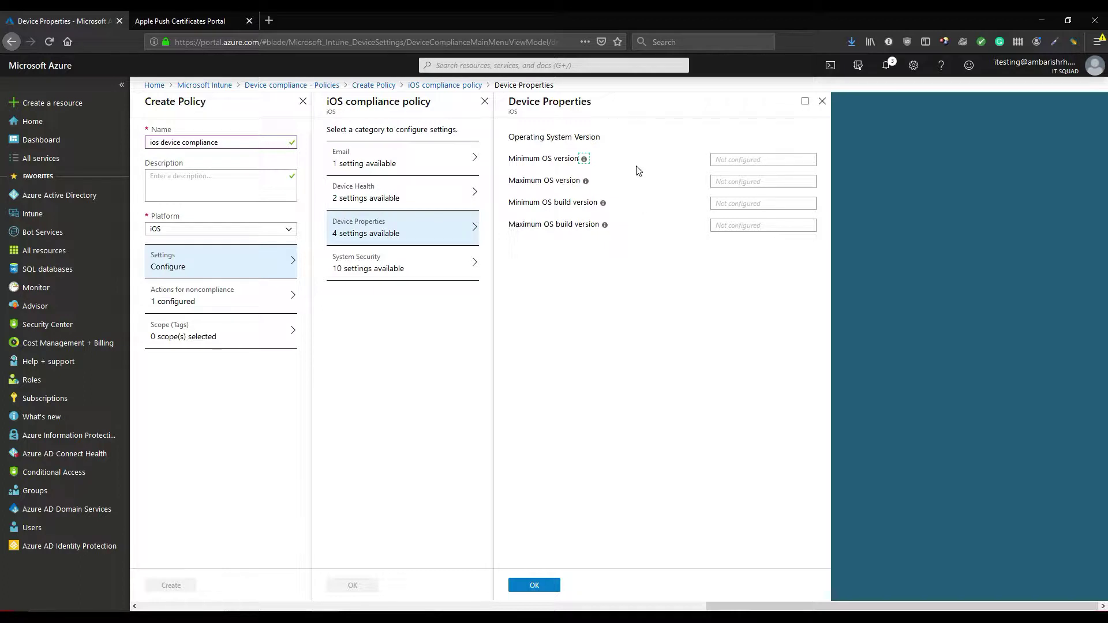
left_click(418, 268)
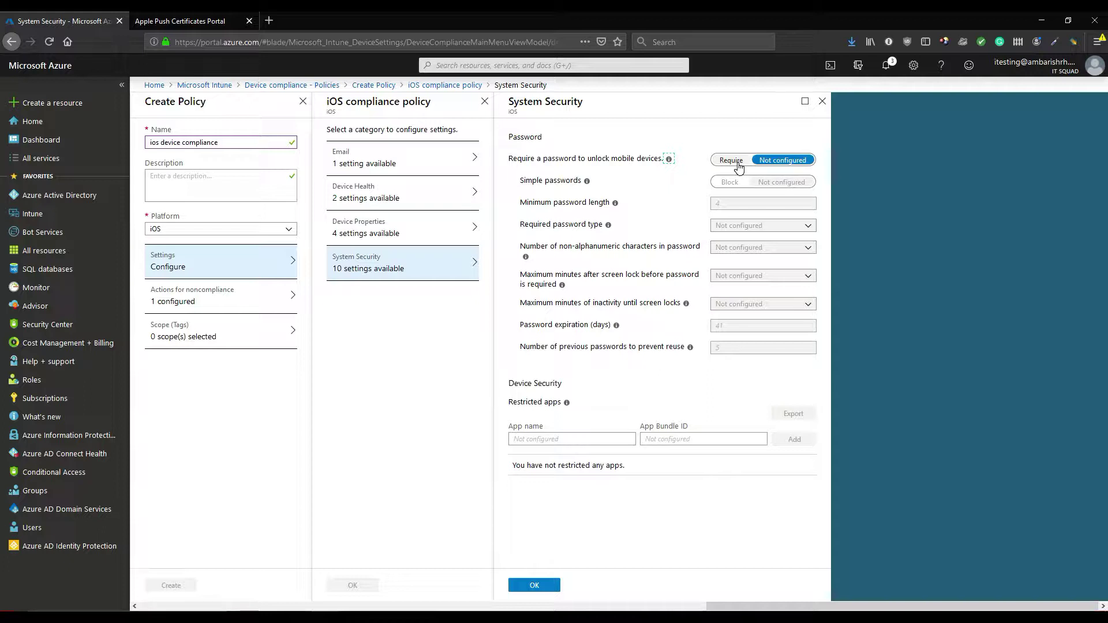
Require a Numeric password with minimum length 4 under System Security and save the policy settings
left_click(738, 164)
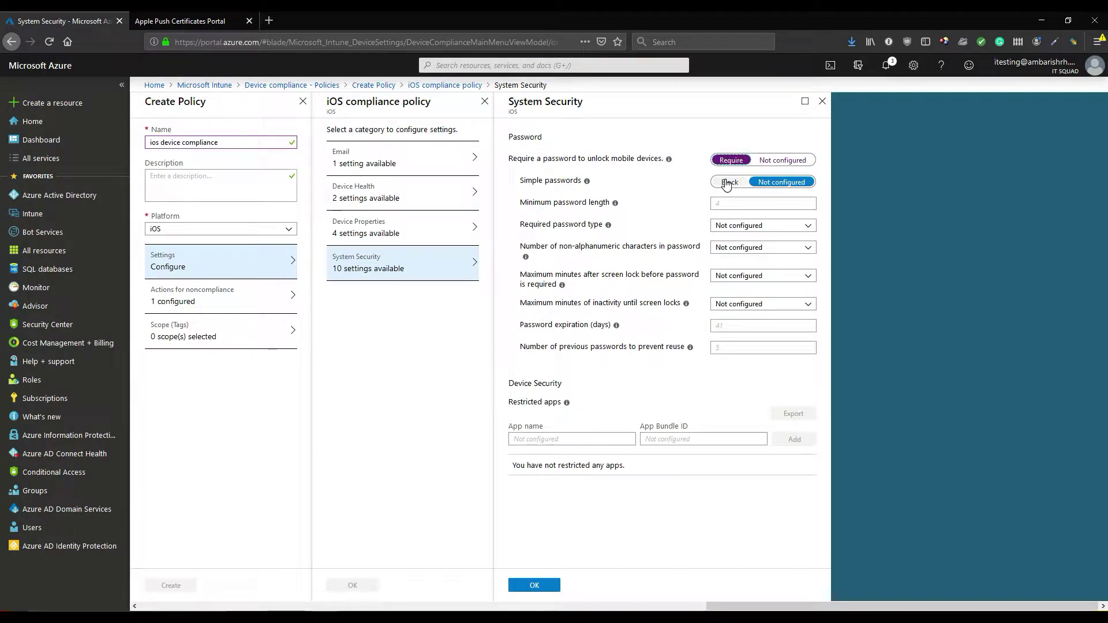
left_click(754, 206)
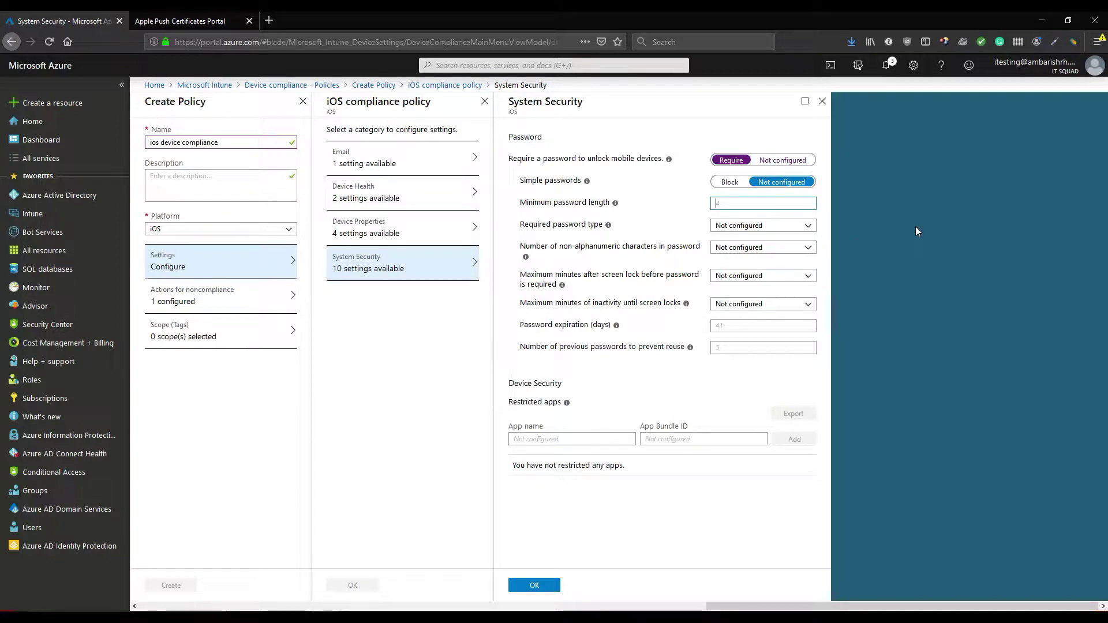
type("4")
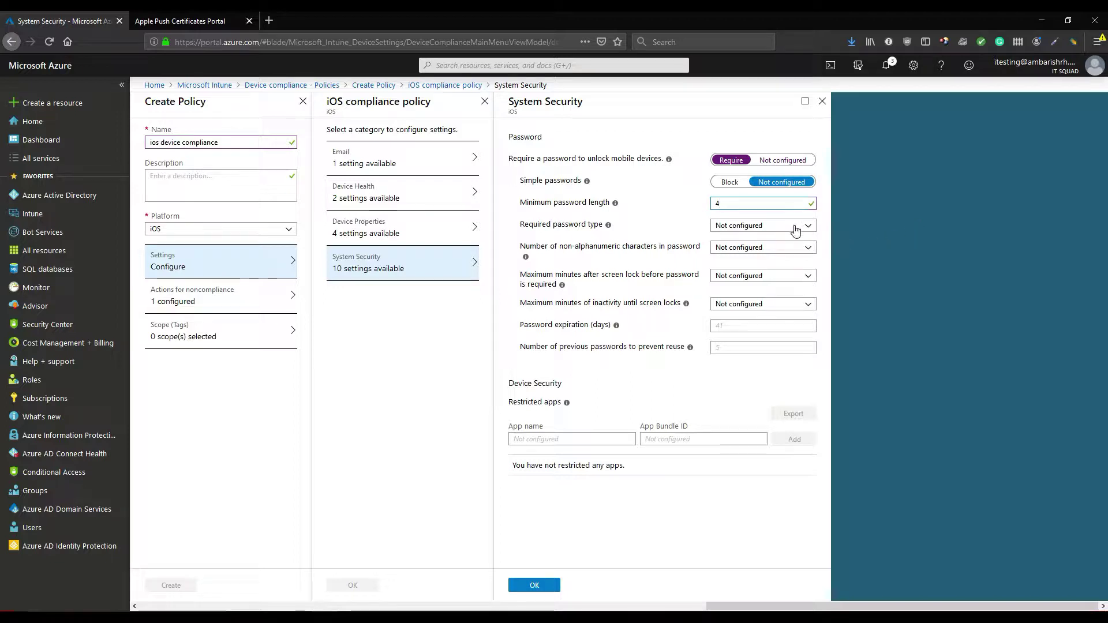
left_click(795, 227)
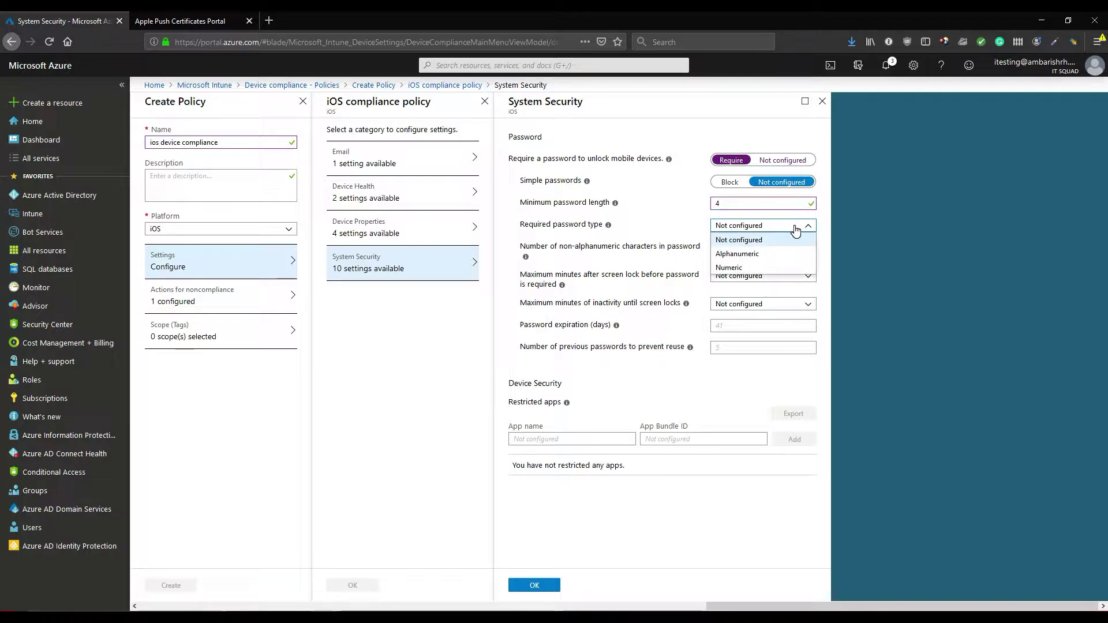
left_click(828, 217)
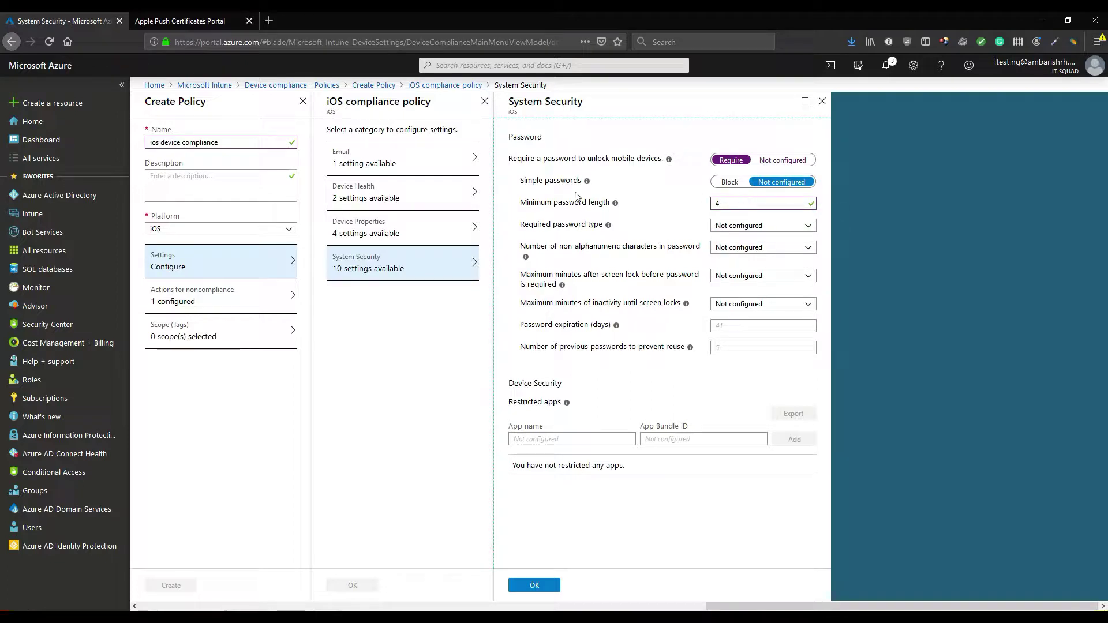
mouse_move(588, 184)
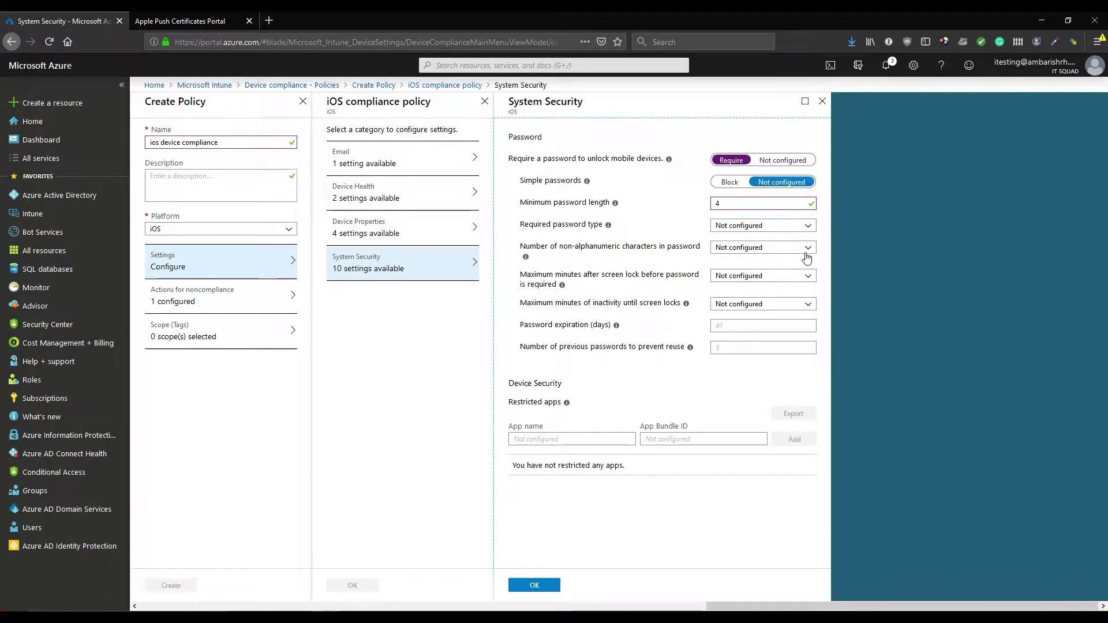
left_click(741, 226)
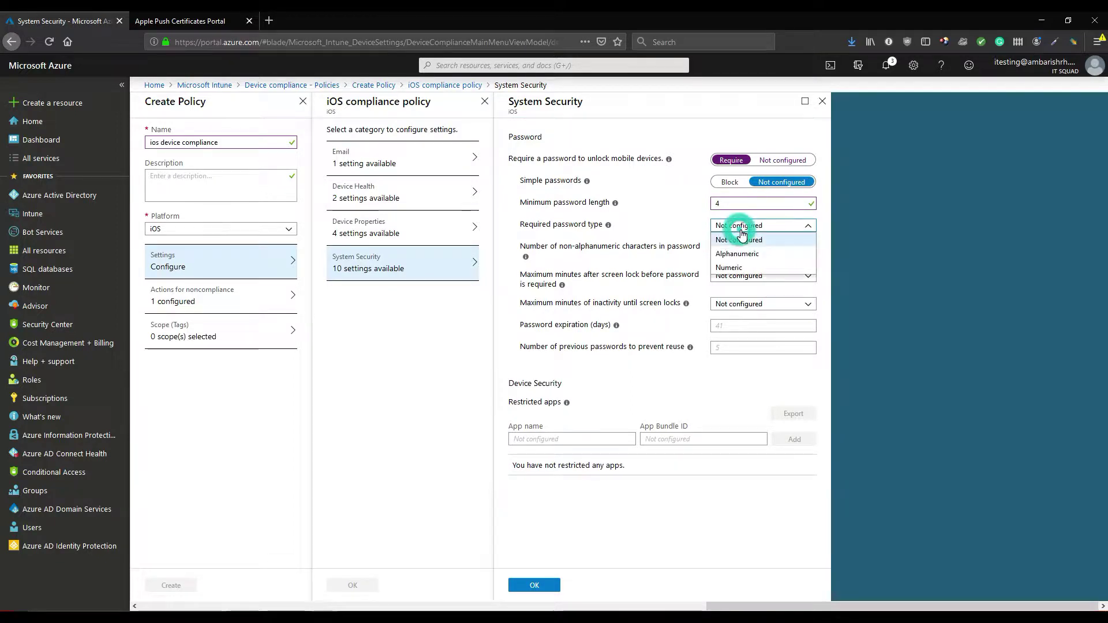
left_click(746, 271)
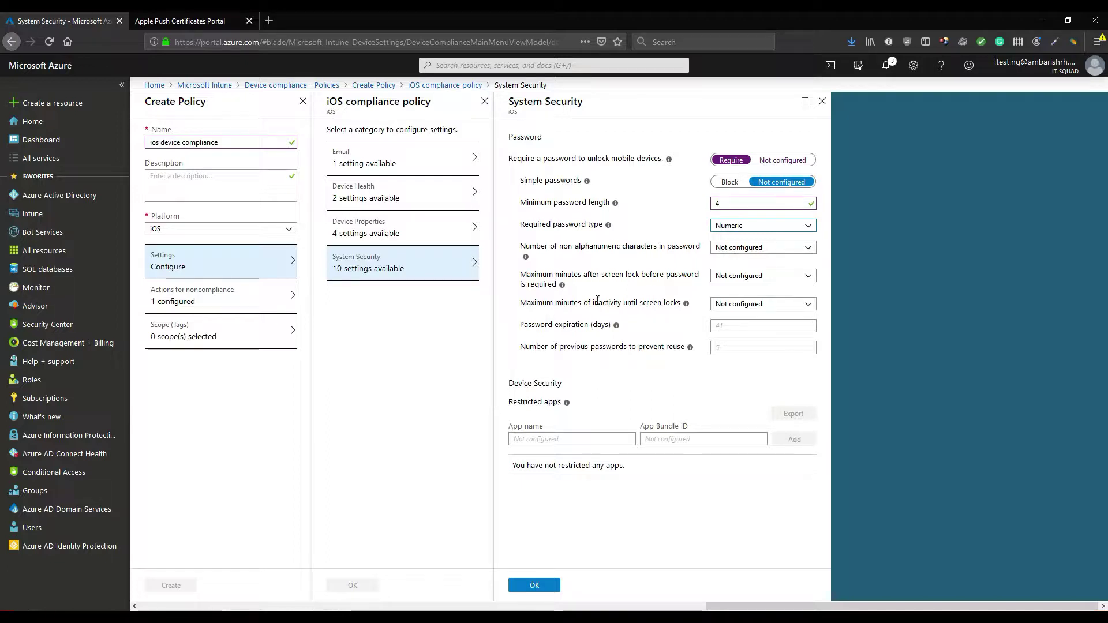
left_click(535, 586)
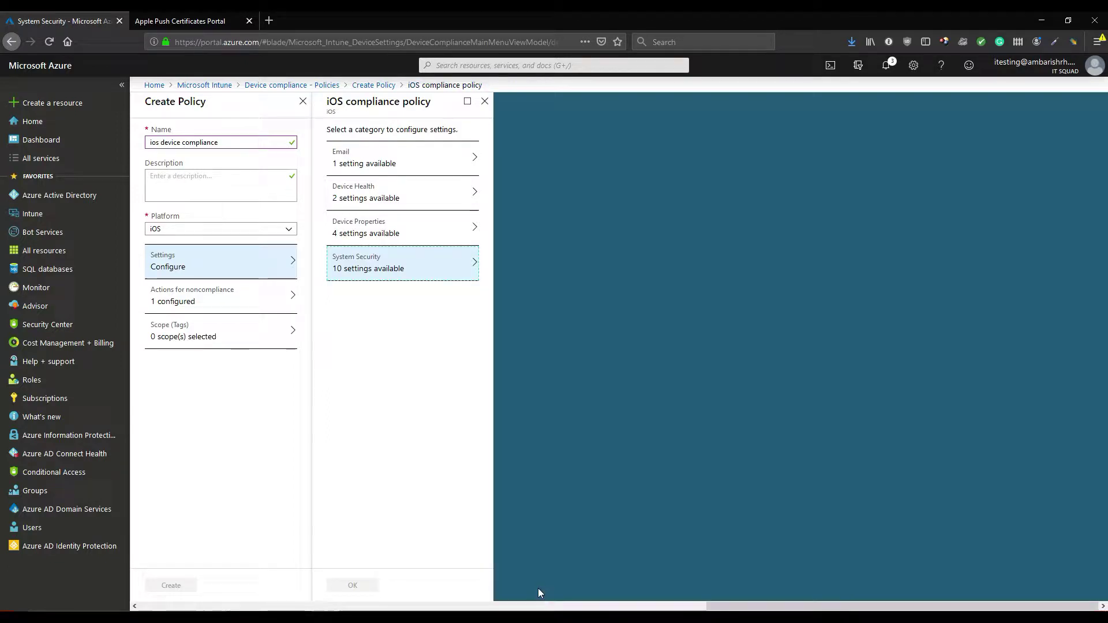
left_click(351, 586)
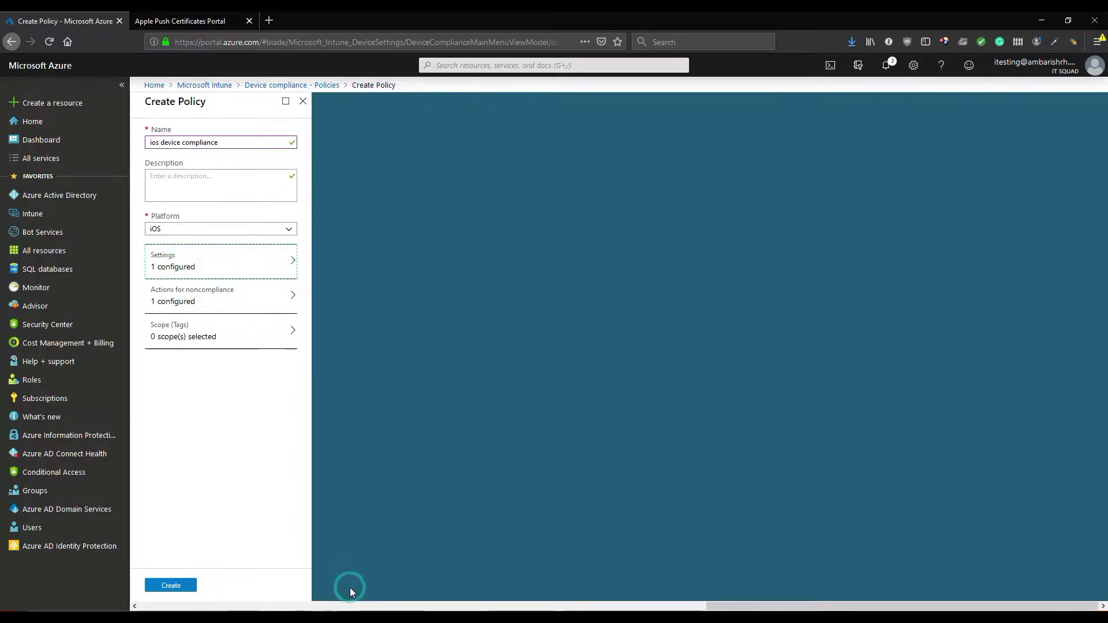
Review the default mark-noncompliant action, keeping its 0-day schedule unchanged
left_click(247, 302)
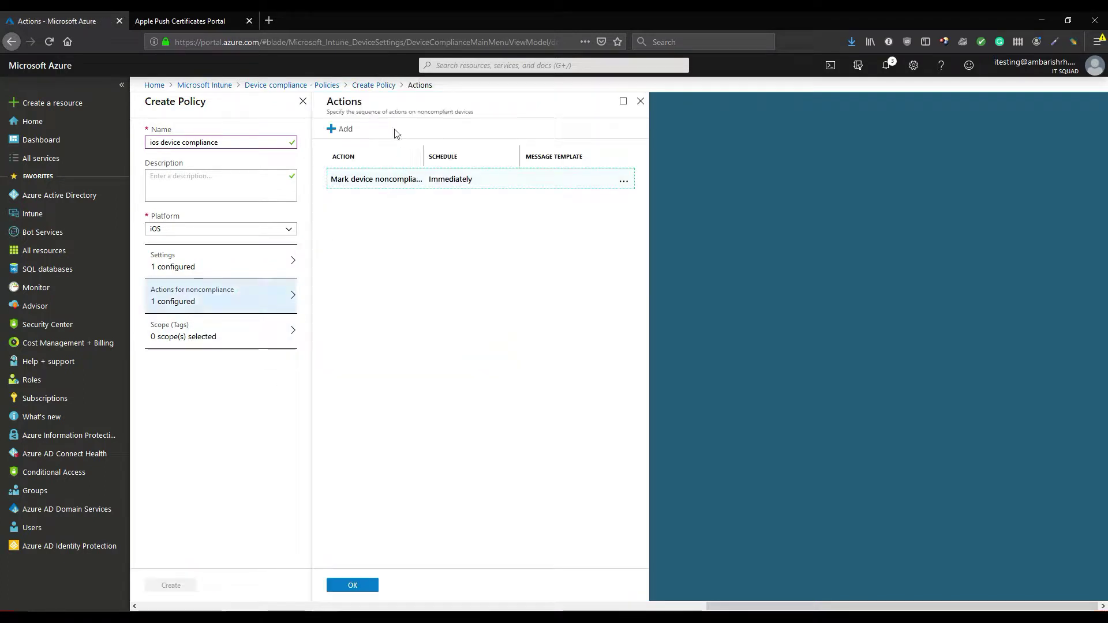
left_click(411, 188)
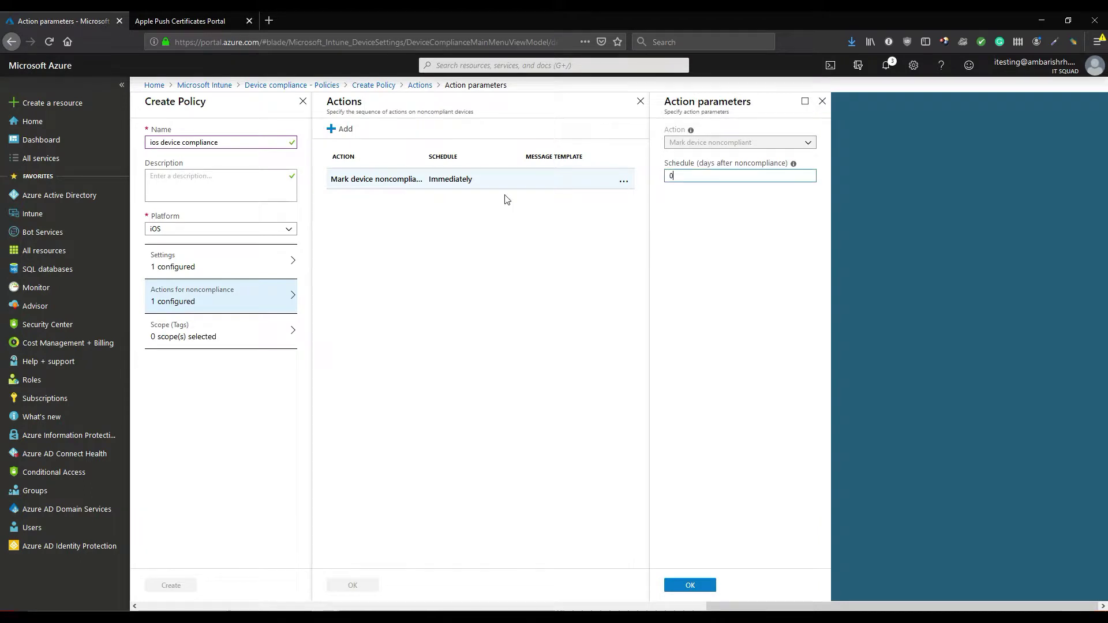
double_click(698, 175)
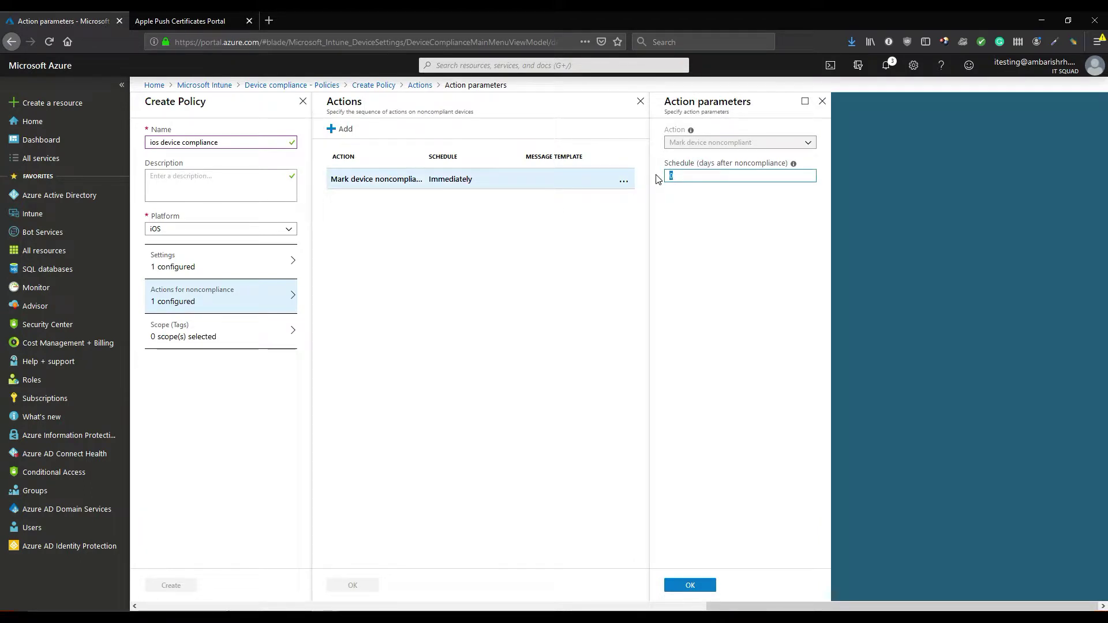
left_click(691, 585)
Discard a trial send-email-to-end-user action, confirm the noncompliance actions, and create the policy
left_click(342, 129)
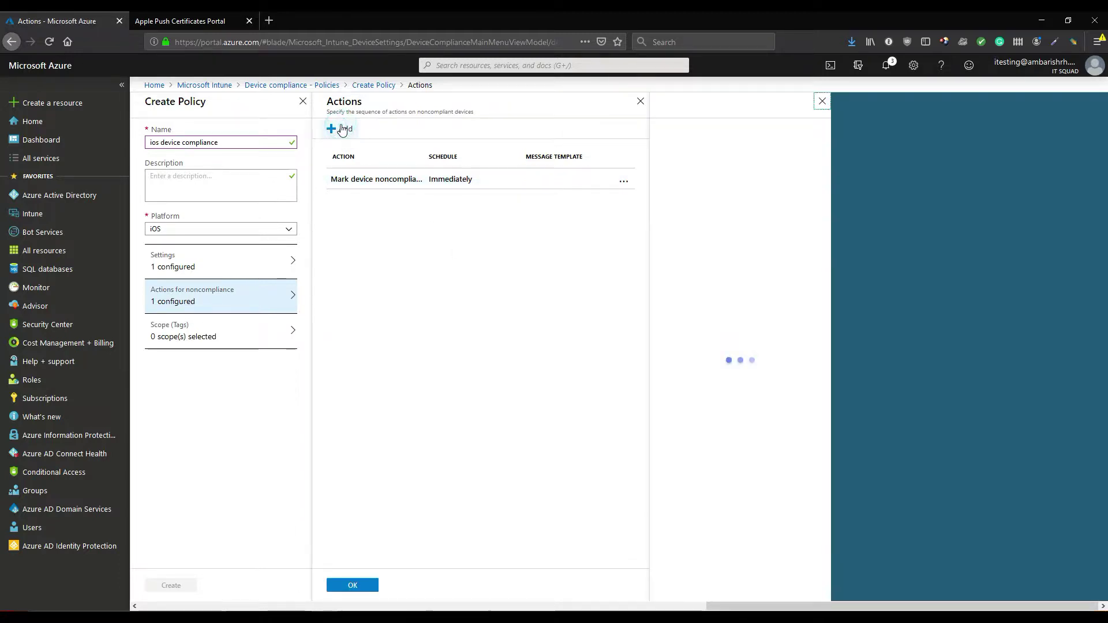
left_click(757, 144)
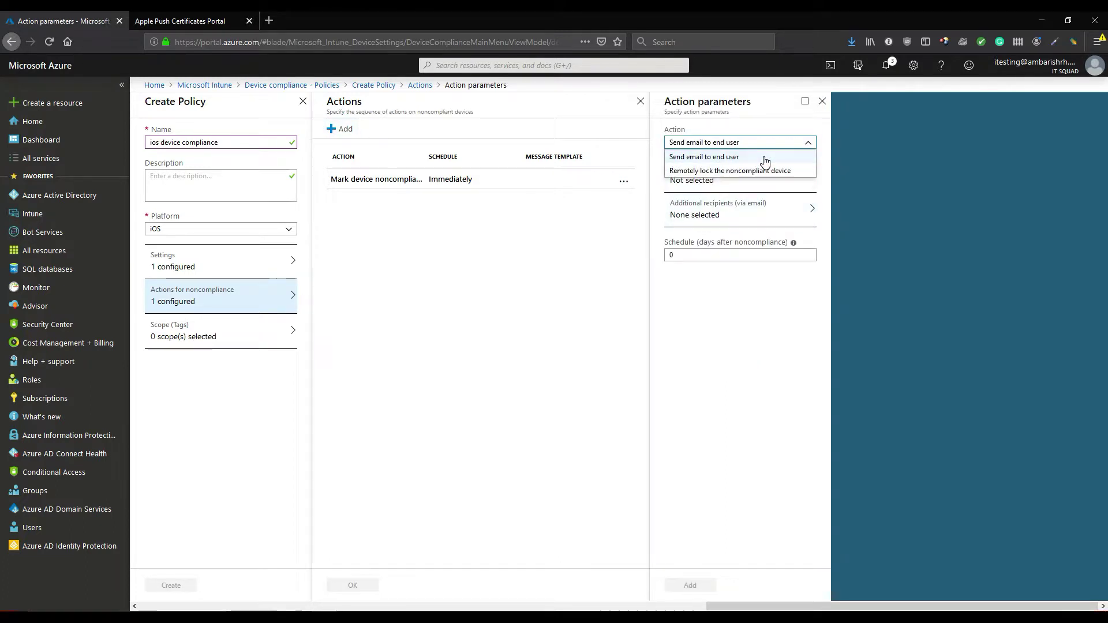
left_click(763, 157)
left_click(756, 179)
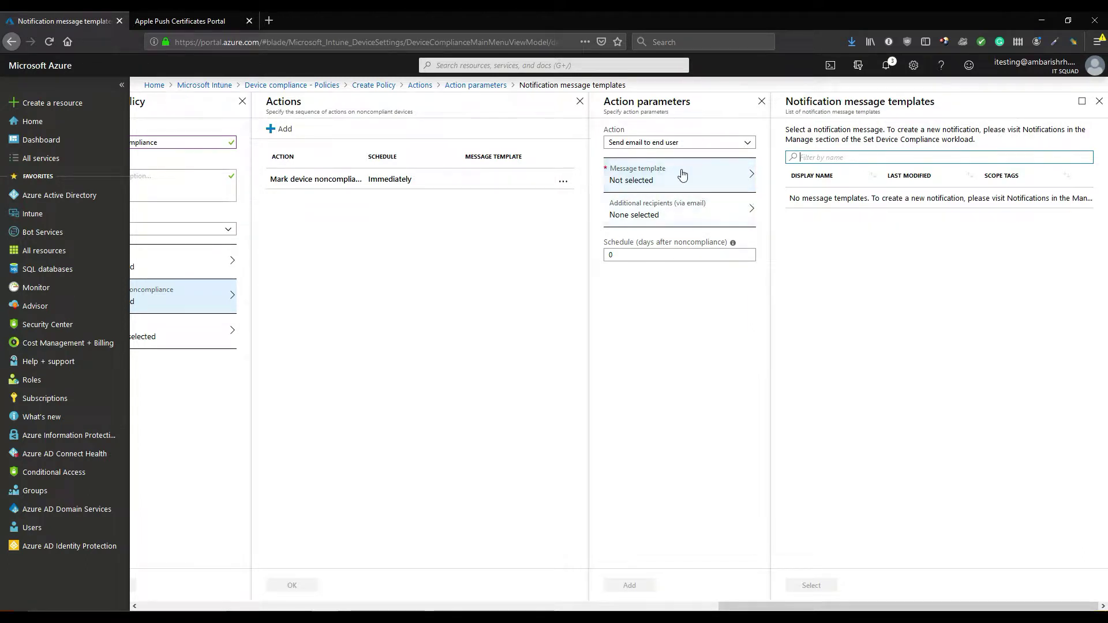
left_click(758, 102)
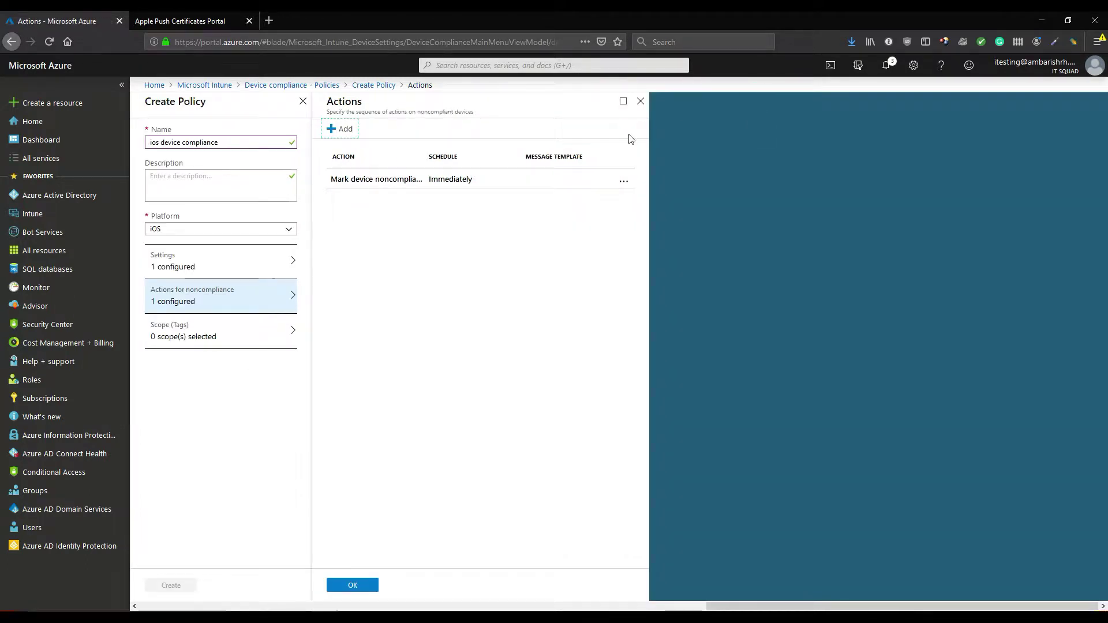
left_click(365, 586)
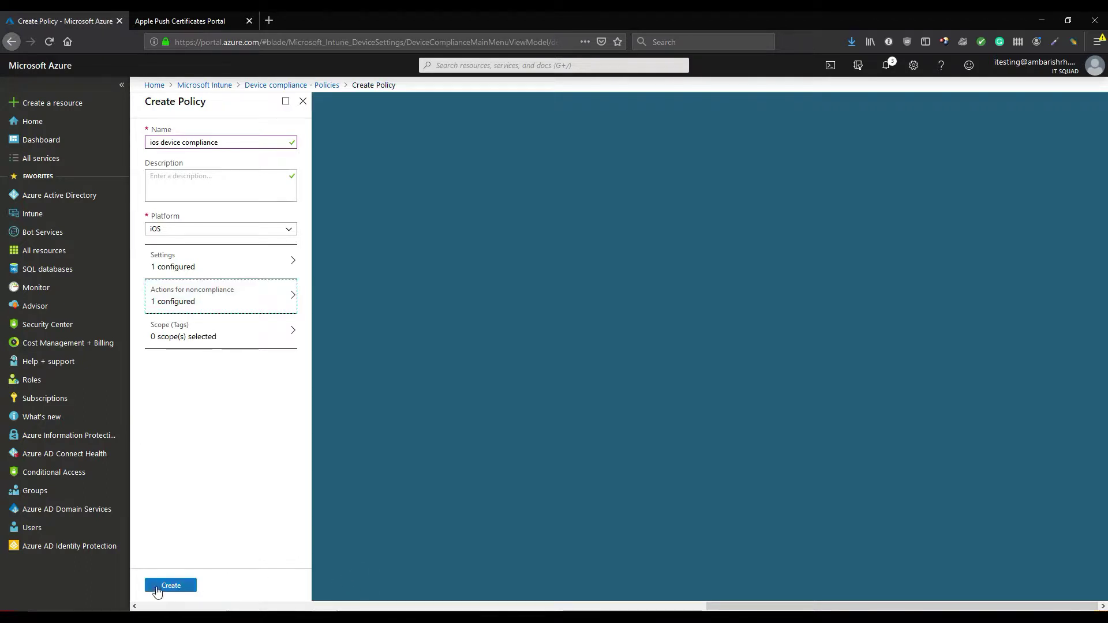
left_click(162, 590)
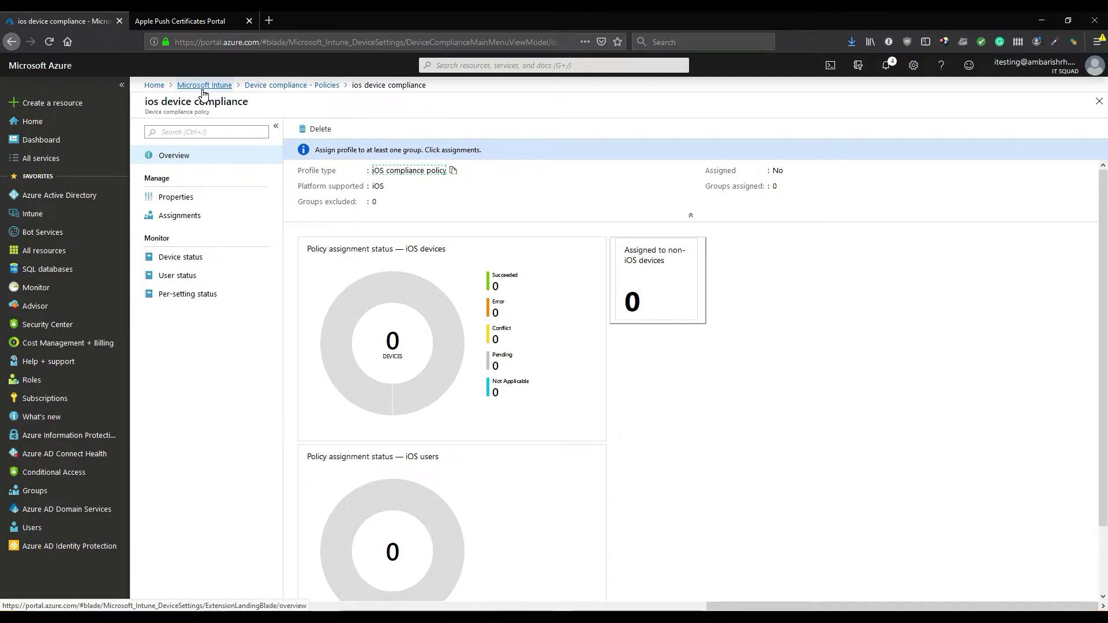
Return to the Microsoft Intune overview and go to the Groups list
left_click(203, 86)
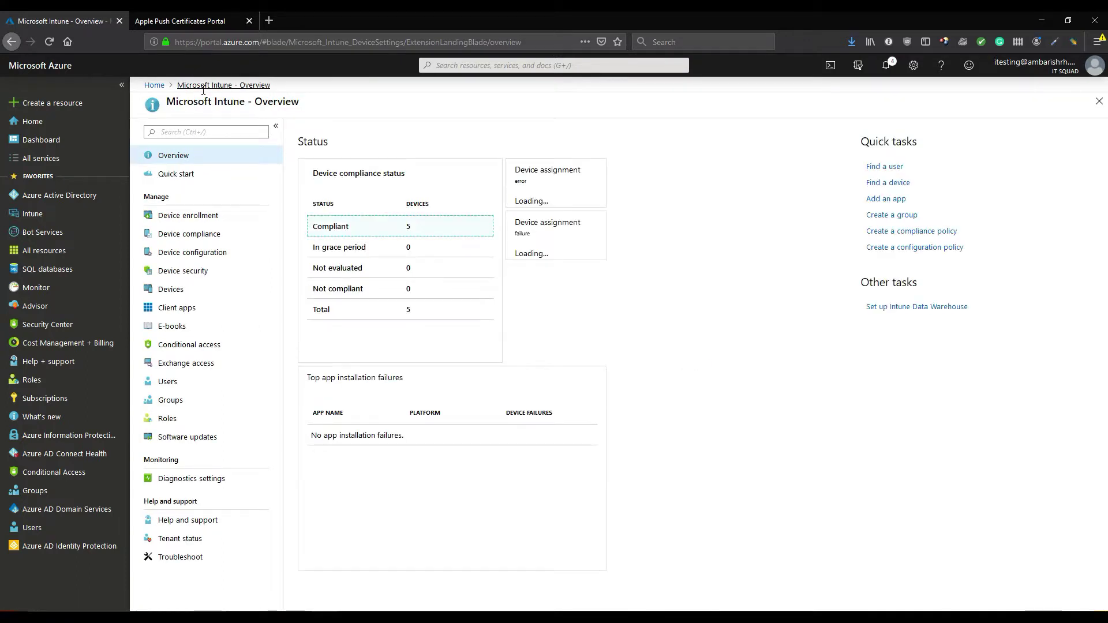
left_click(184, 405)
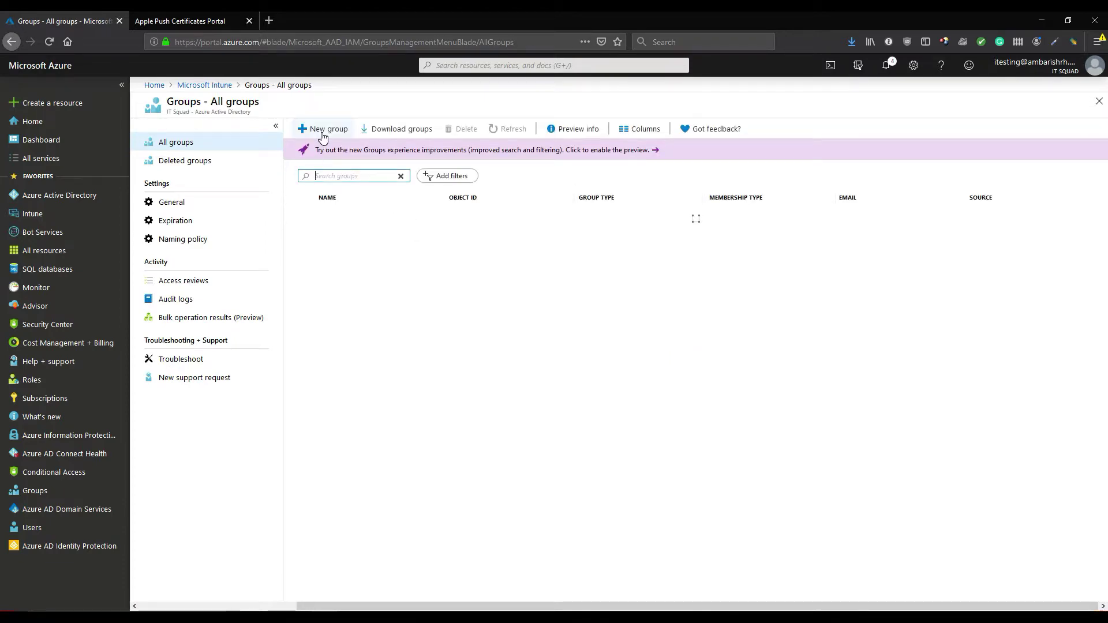
Start a new group named ITSquad-ios-devices
left_click(323, 132)
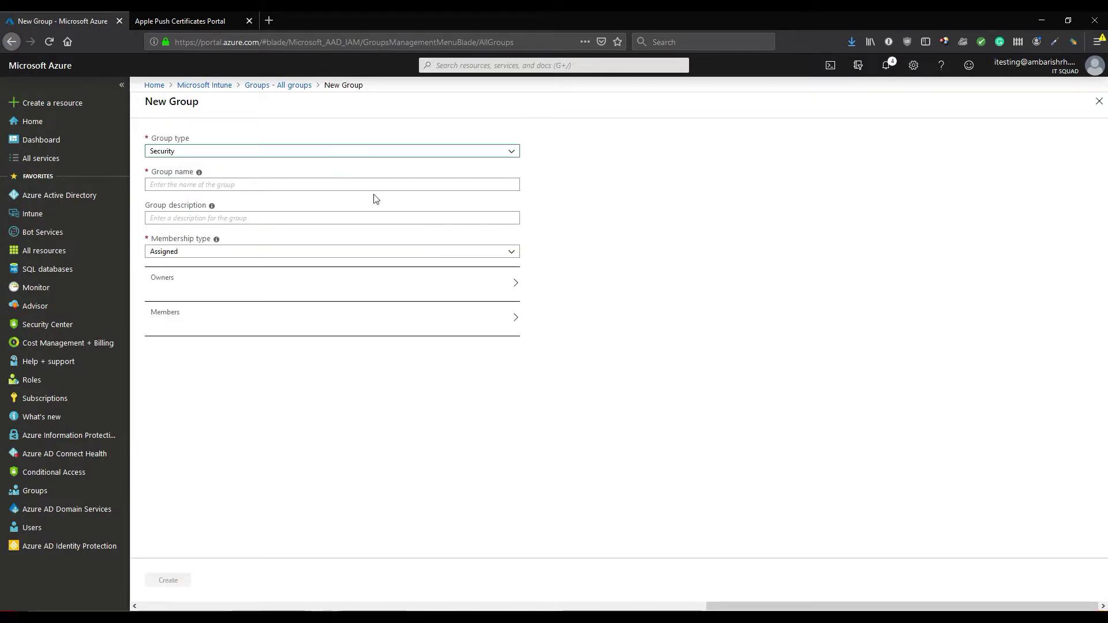
left_click(222, 185)
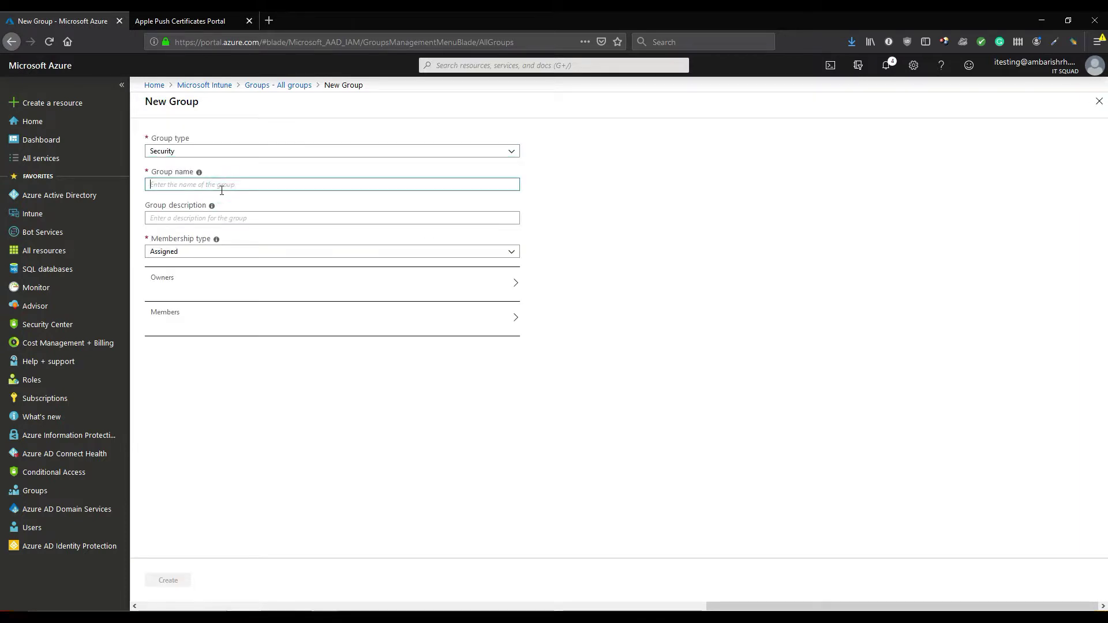
type("ITSquad-ios-devices")
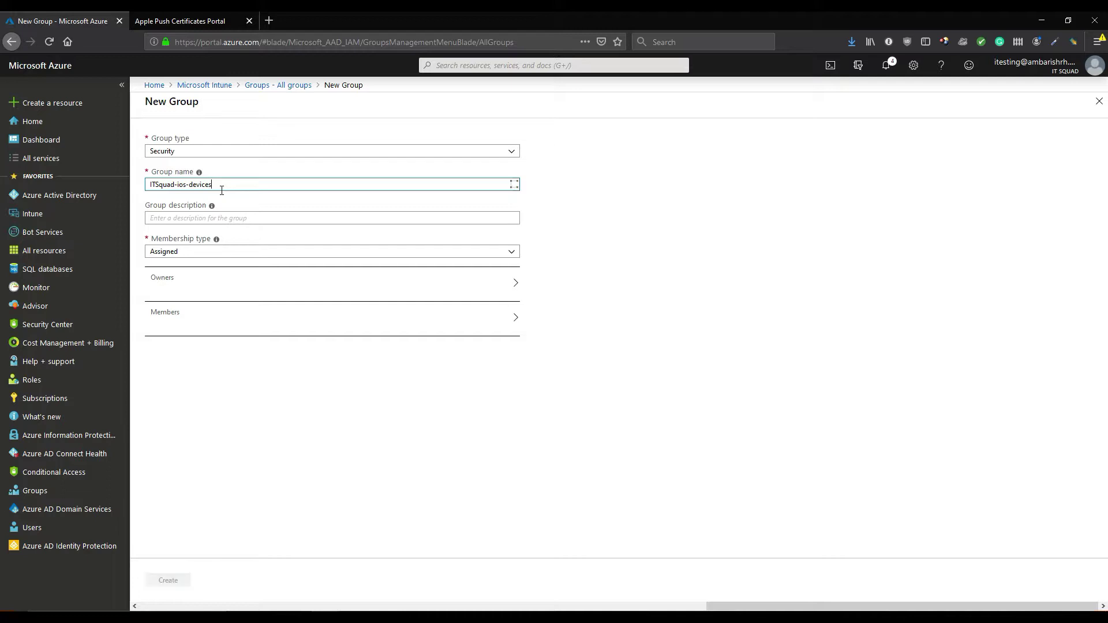
Add the test user as the only member, create the group, and return to the Intune overview
left_click(259, 321)
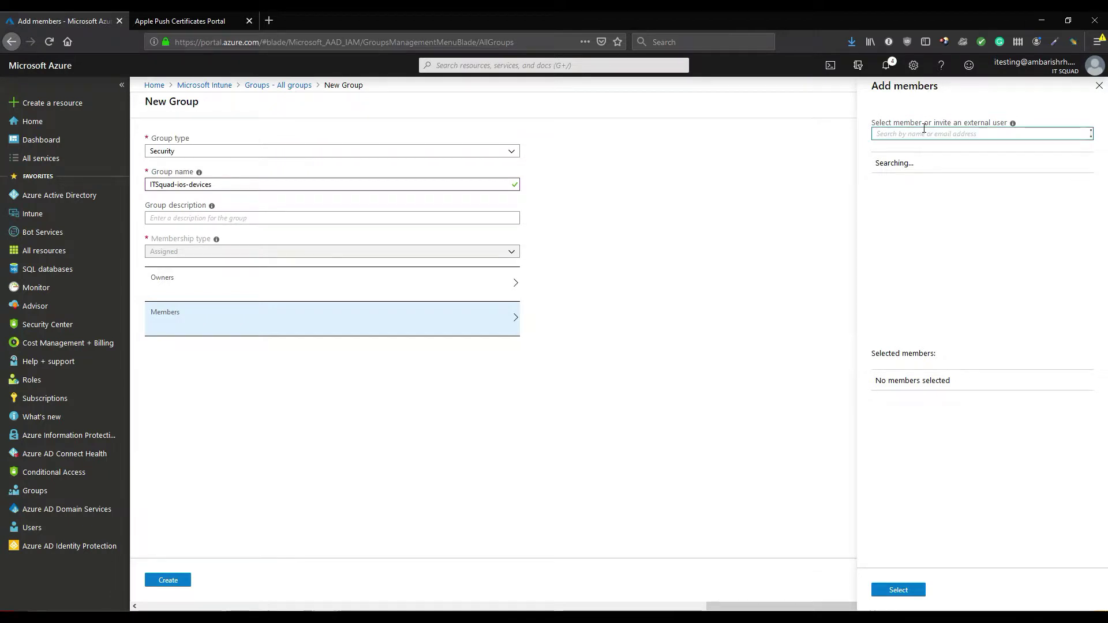
type("test")
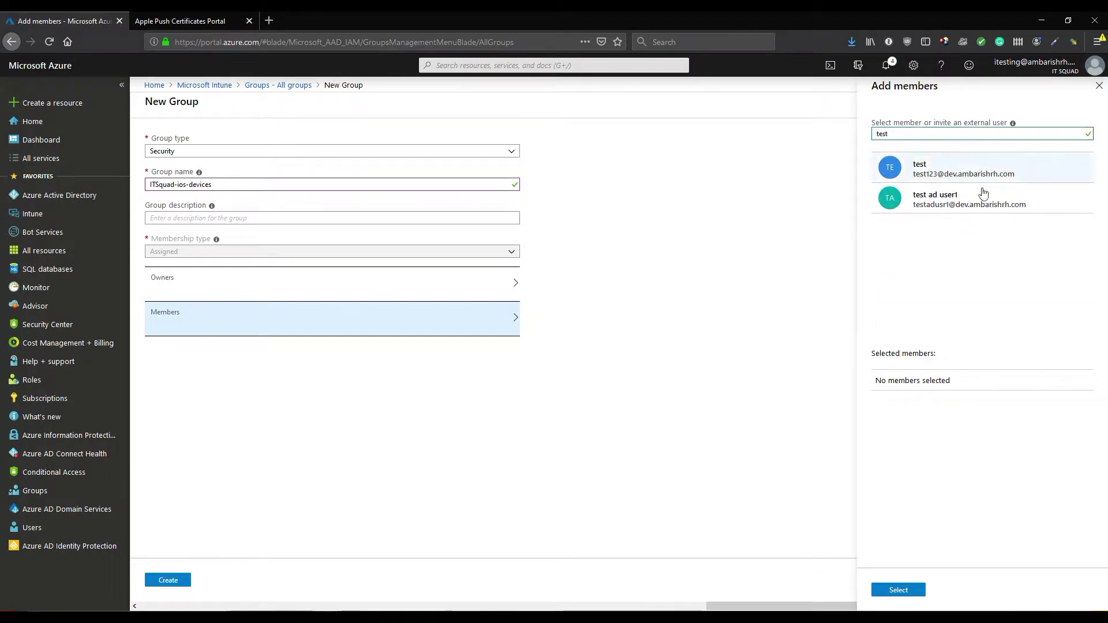
left_click(982, 205)
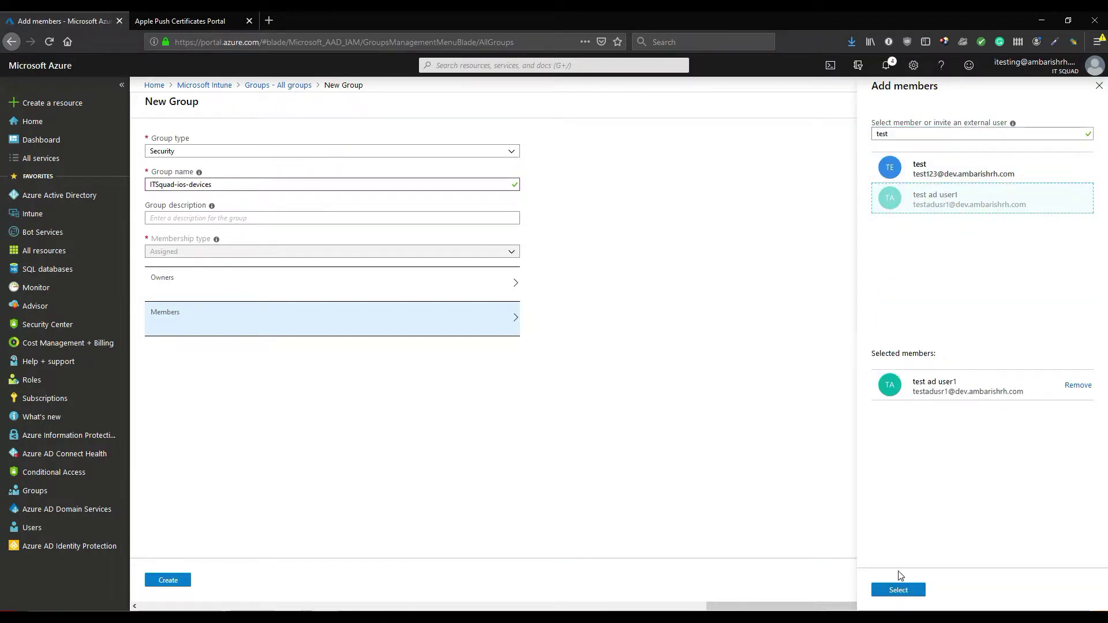
left_click(899, 589)
left_click(178, 580)
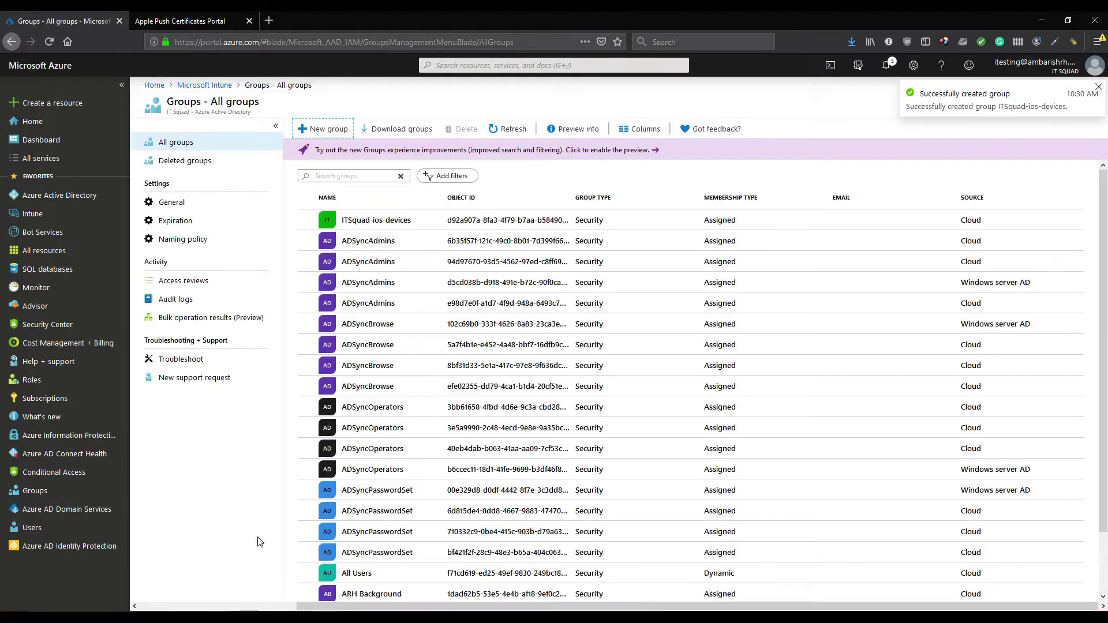
left_click(205, 85)
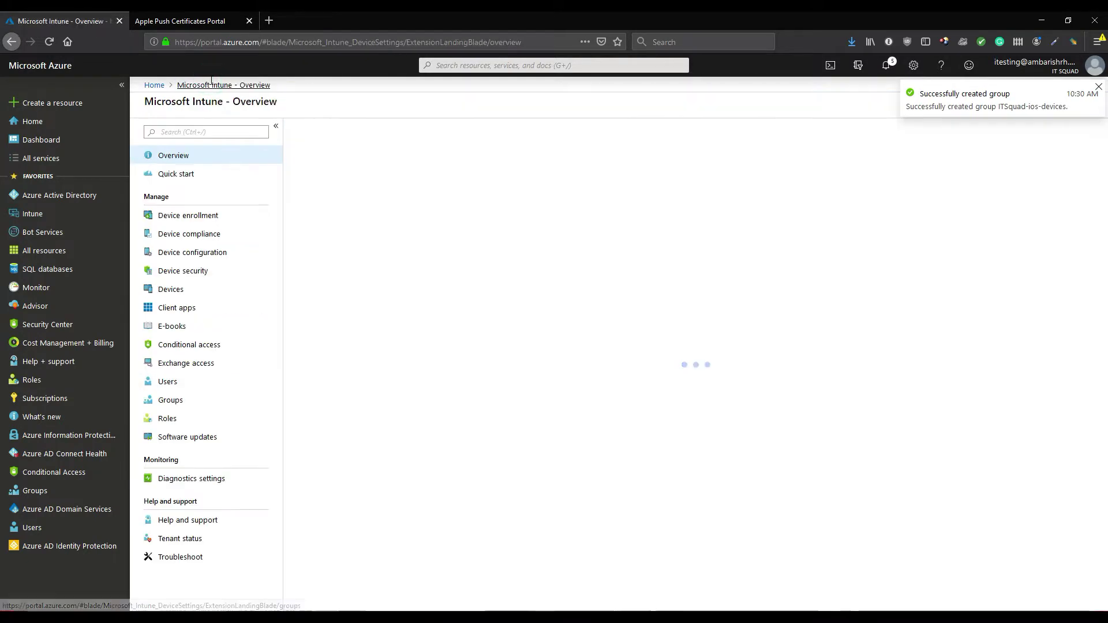
Create configuration profile itsquad-ios-device-config for iOS, type Device features, and show its setting categories
left_click(212, 256)
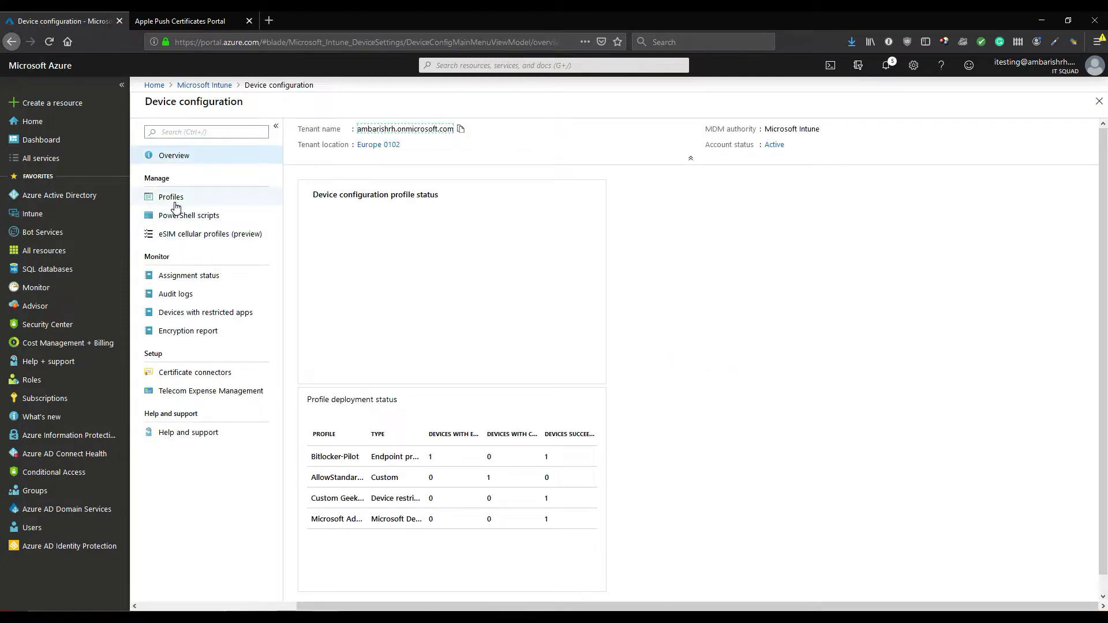
left_click(174, 202)
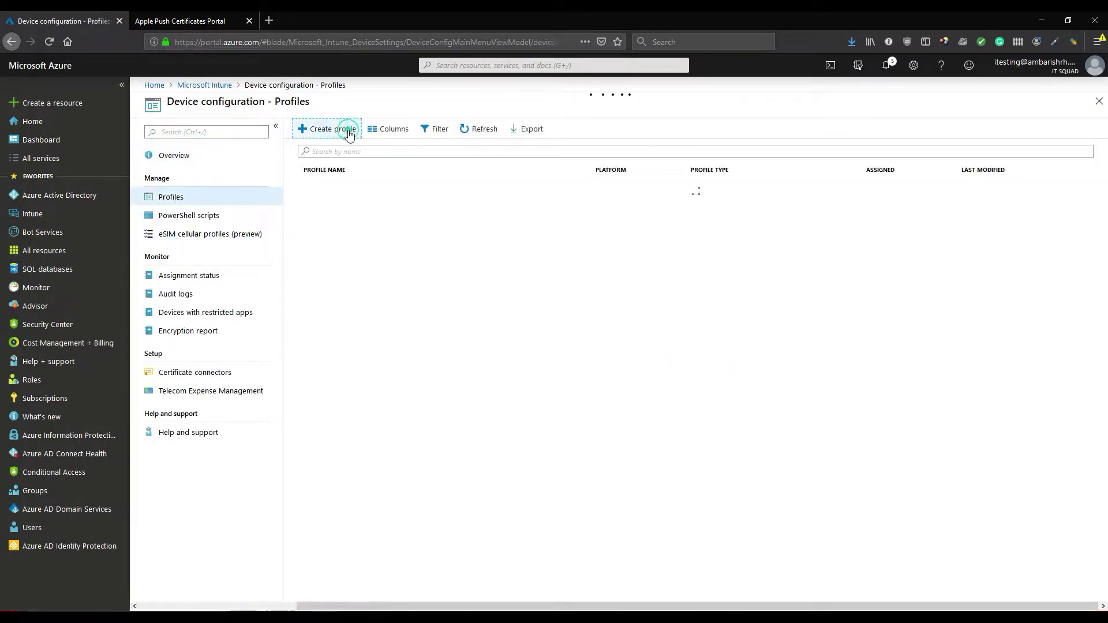
left_click(345, 128)
left_click(213, 142)
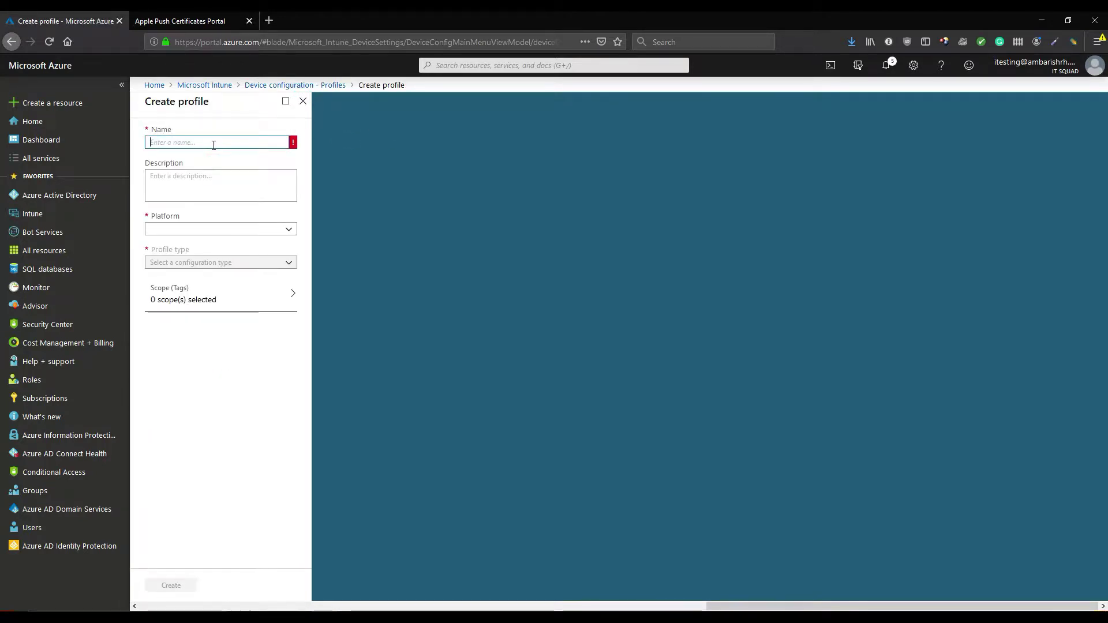
type("itsquad-ios-de")
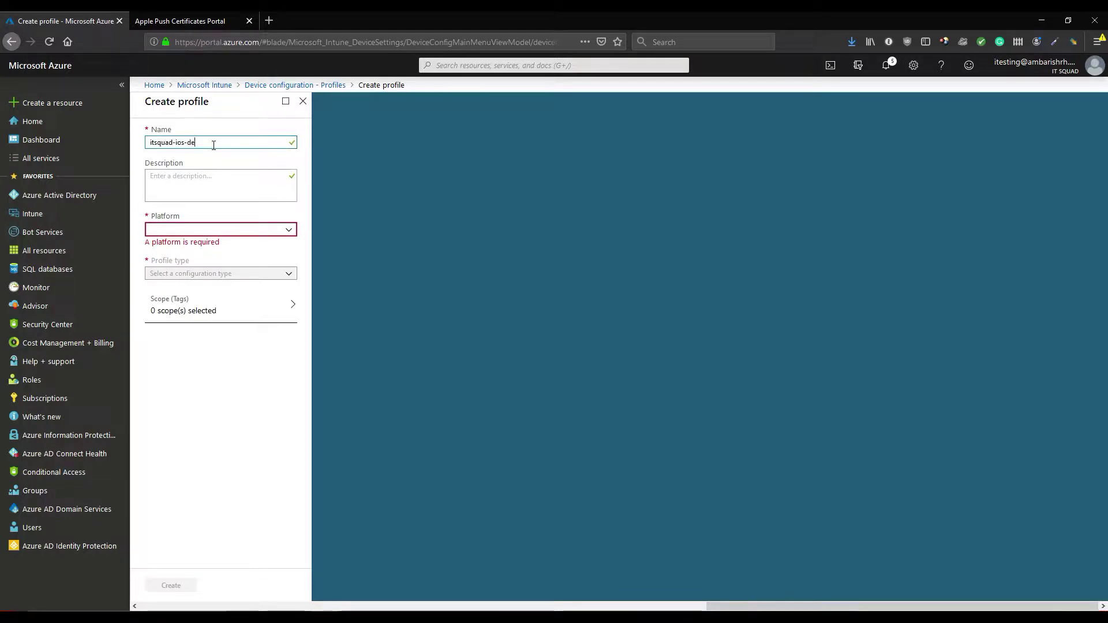
type("vice-config")
left_click(213, 230)
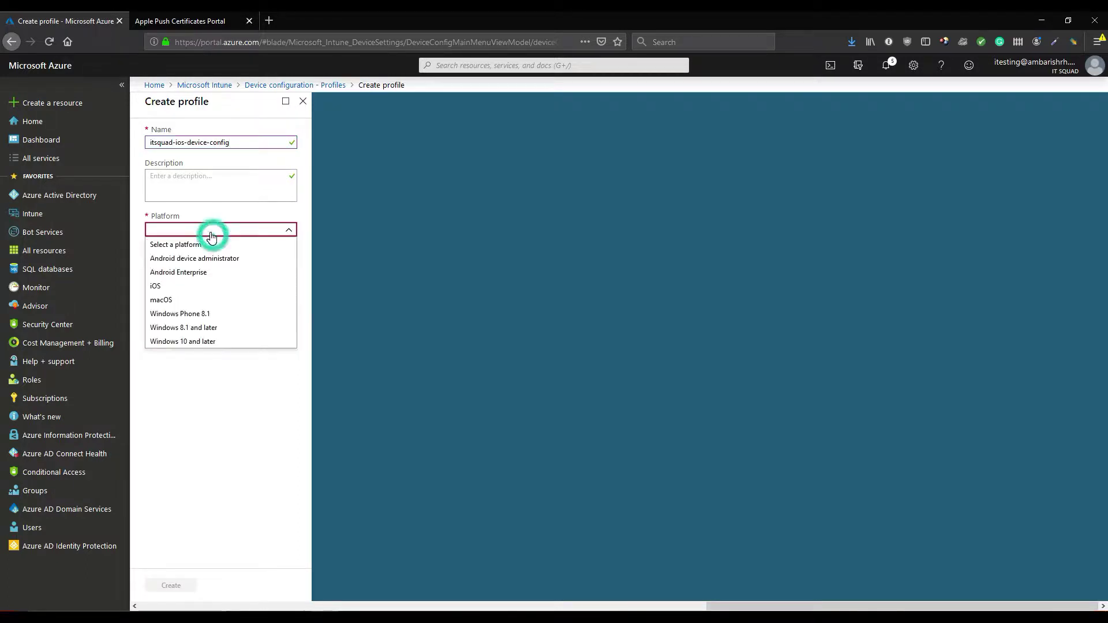
left_click(208, 286)
left_click(205, 264)
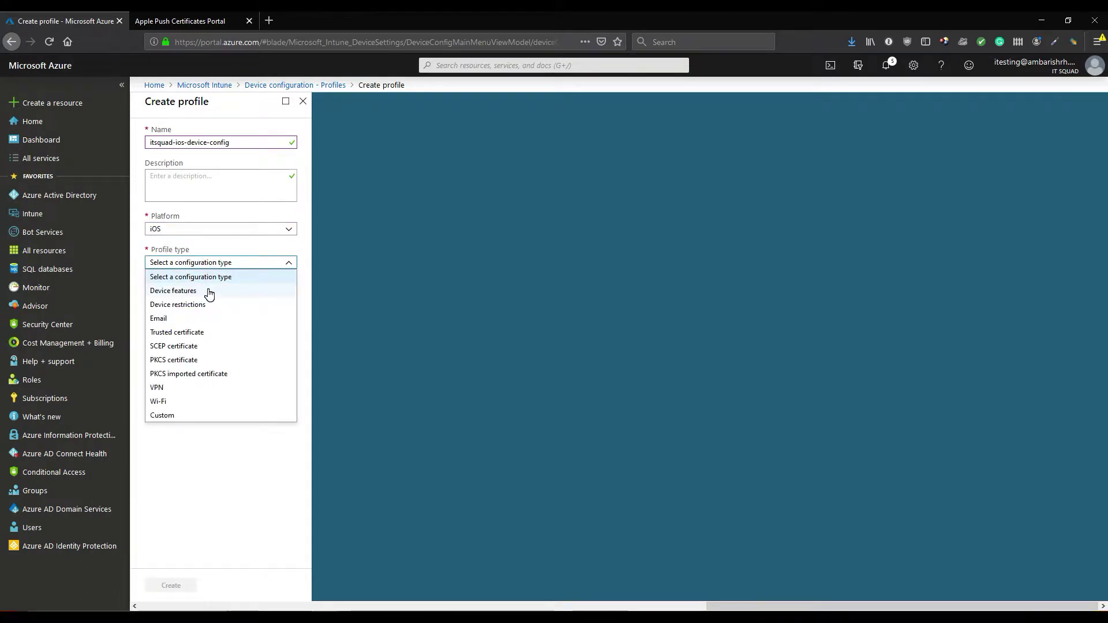
left_click(209, 292)
left_click(208, 294)
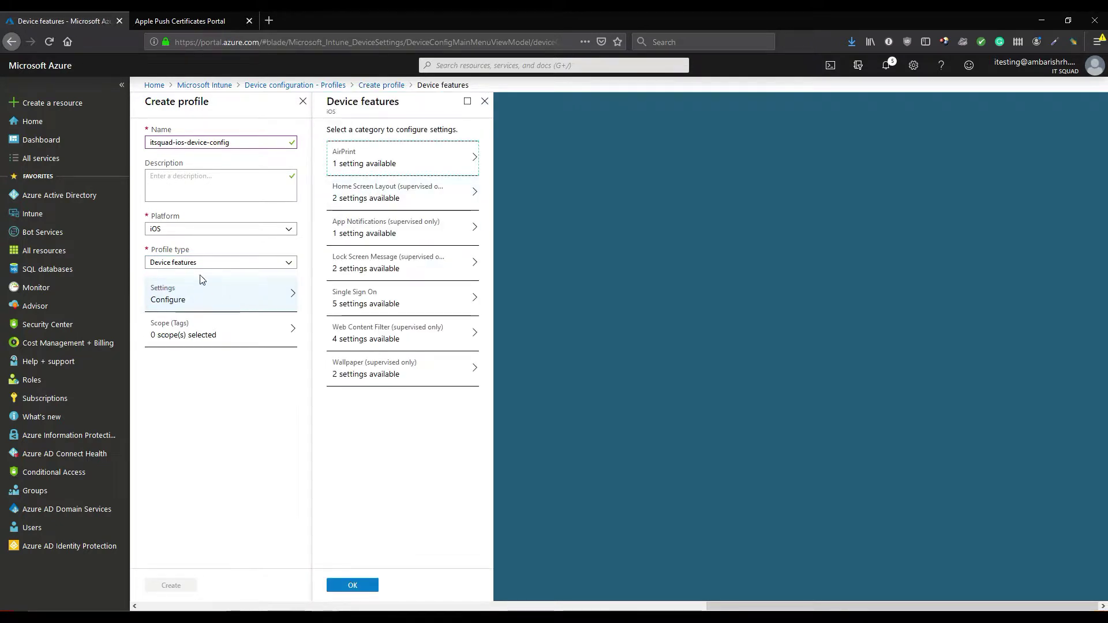
Browse AirPrint, Home Screen Layout and App Notifications, then switch the profile type to Device restrictions
left_click(372, 154)
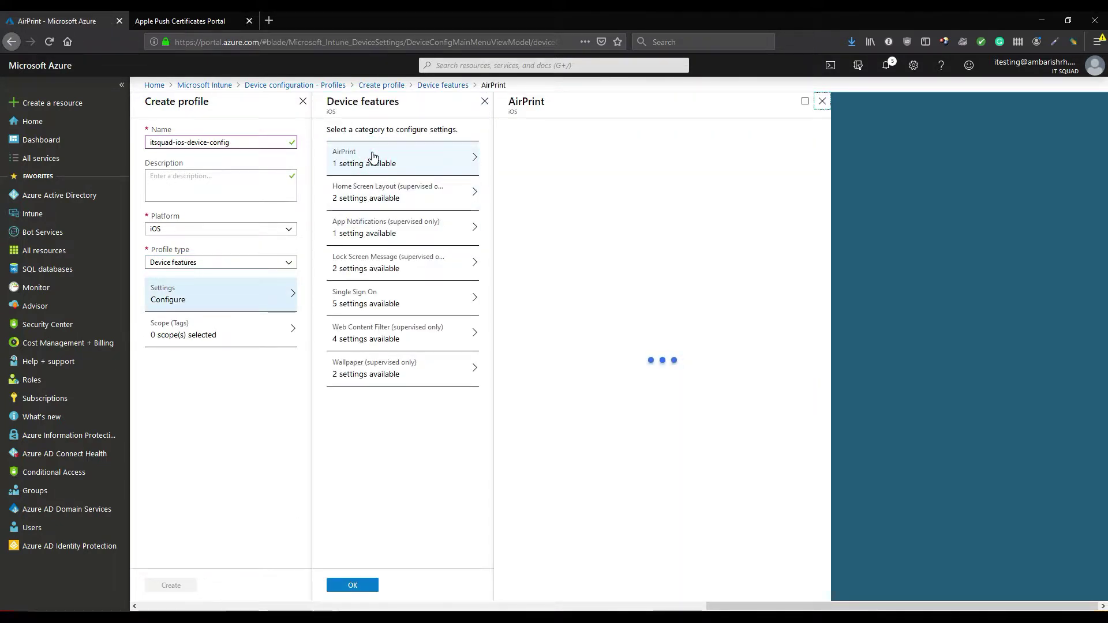
left_click(368, 195)
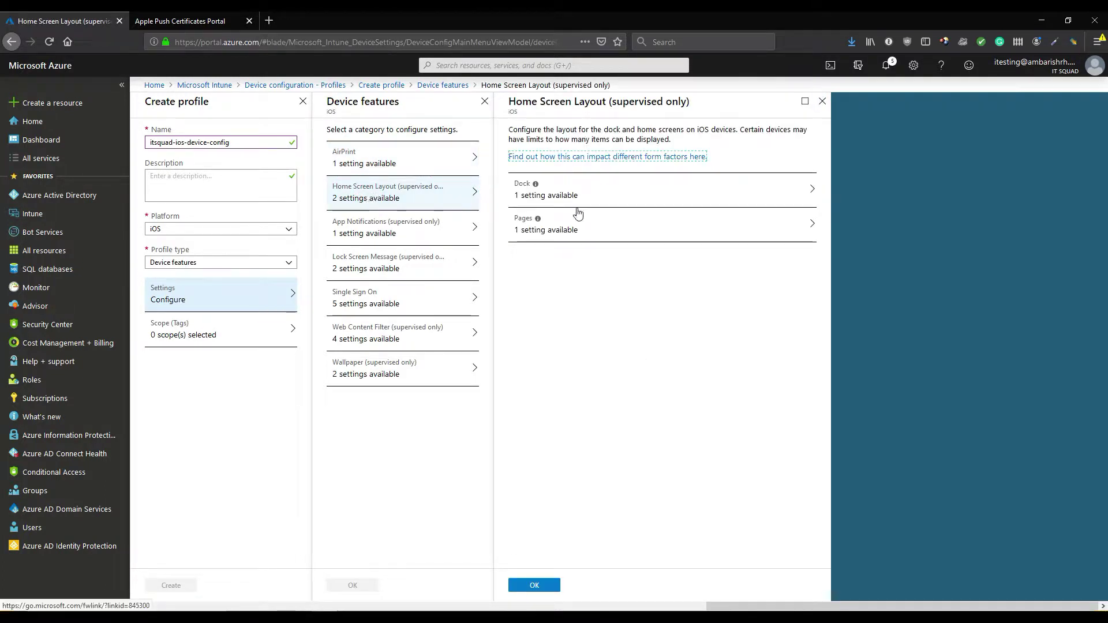
left_click(409, 236)
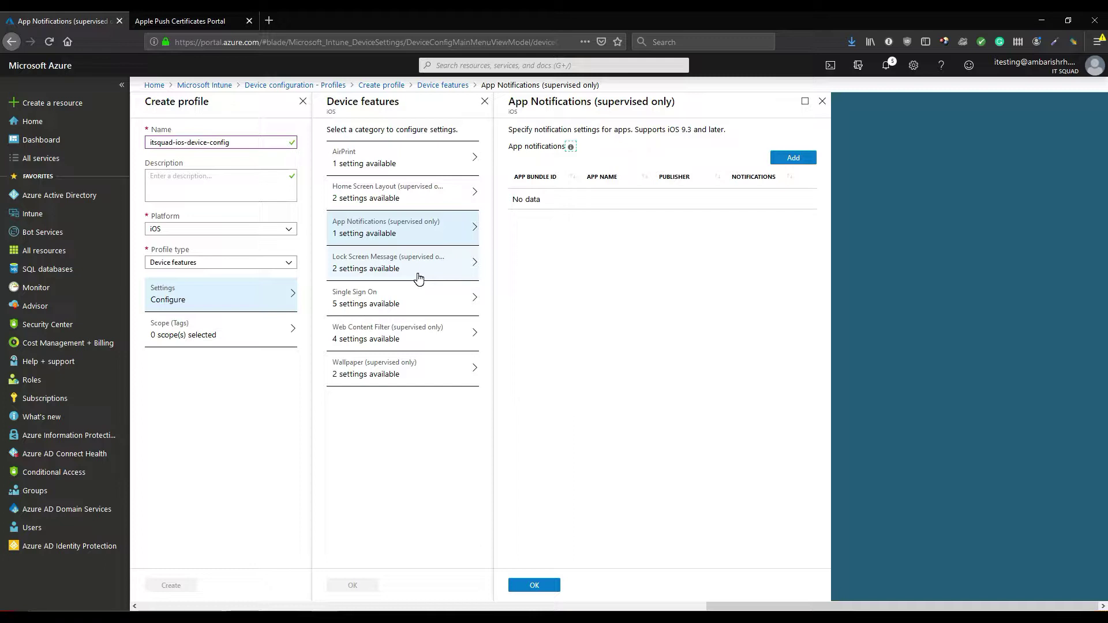
left_click(240, 263)
left_click(237, 305)
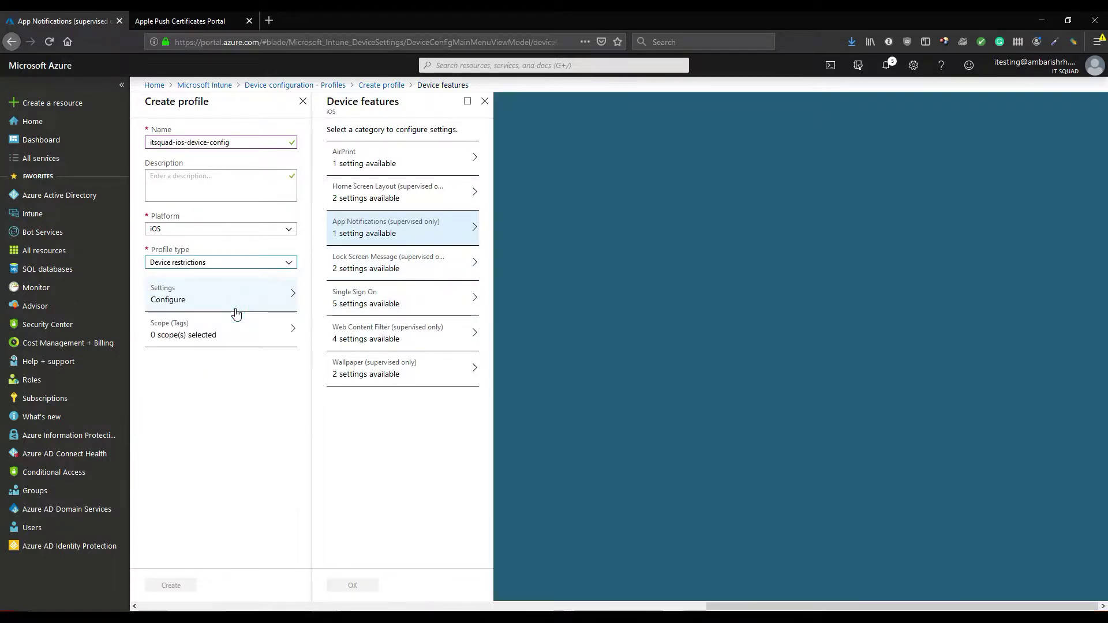
Scroll through the General restriction settings, then bring up the Password category
left_click(384, 162)
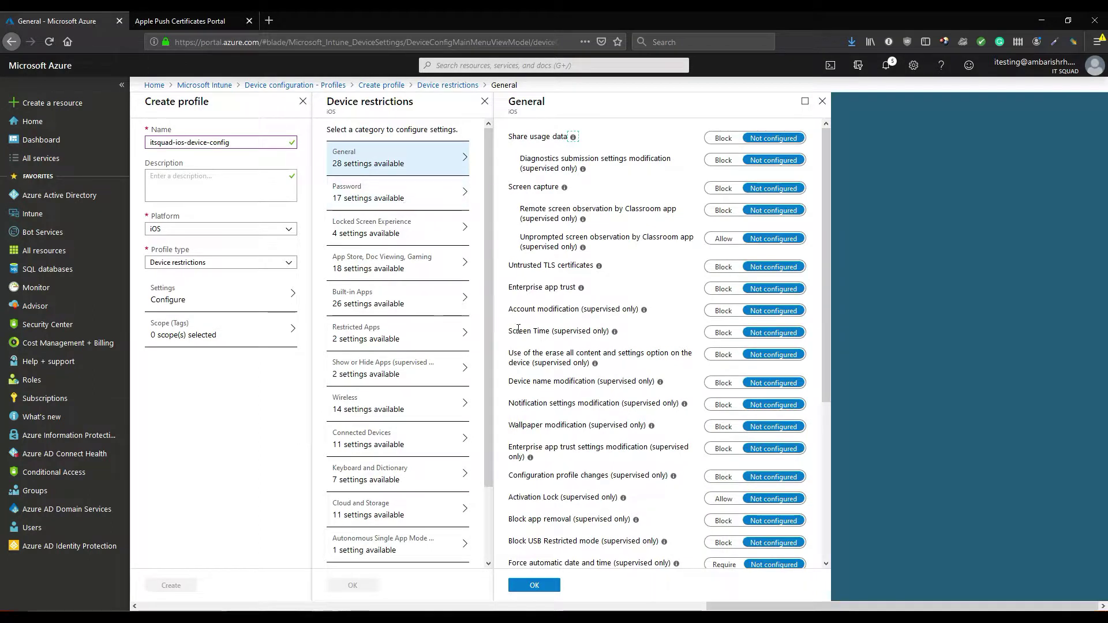
scroll(606, 430, "down", 3)
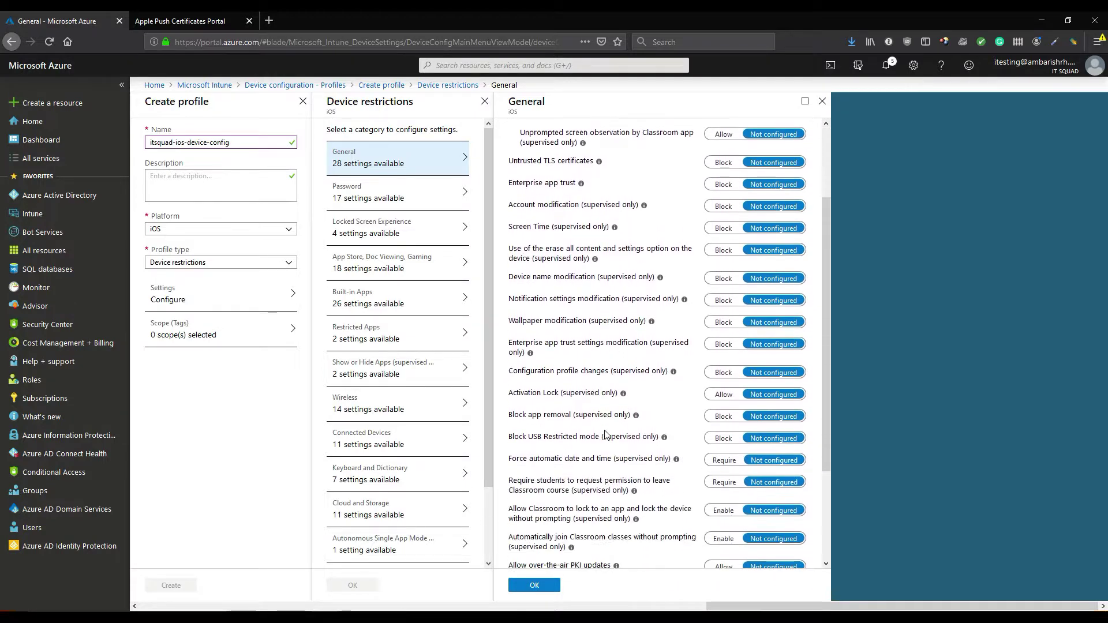
scroll(604, 418, "down", 1)
scroll(591, 370, "down", 2)
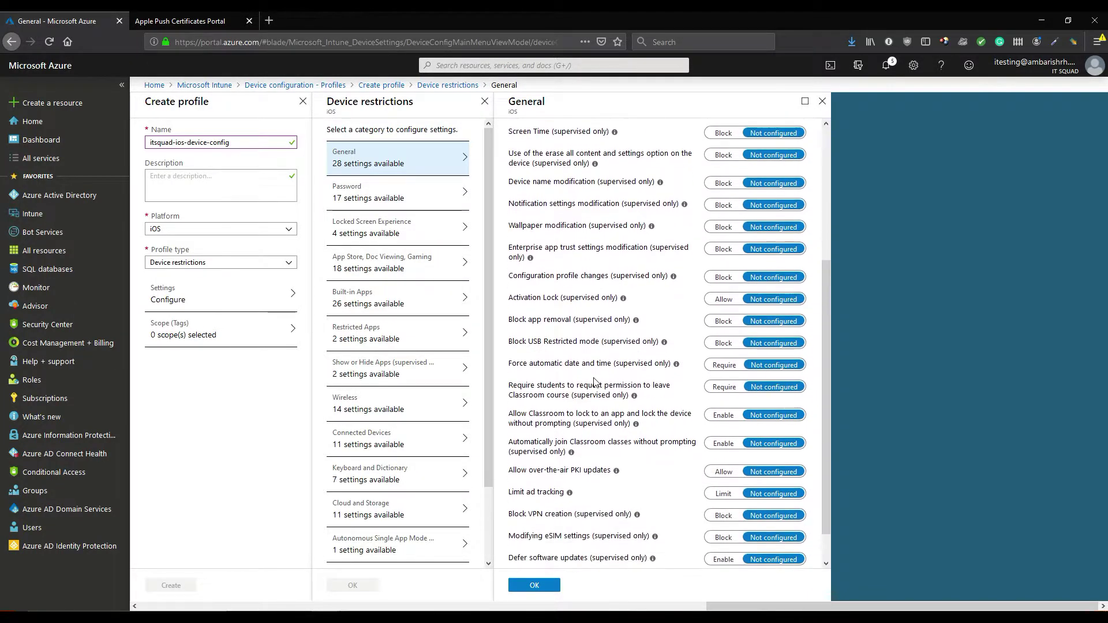
scroll(585, 351, "down", 1)
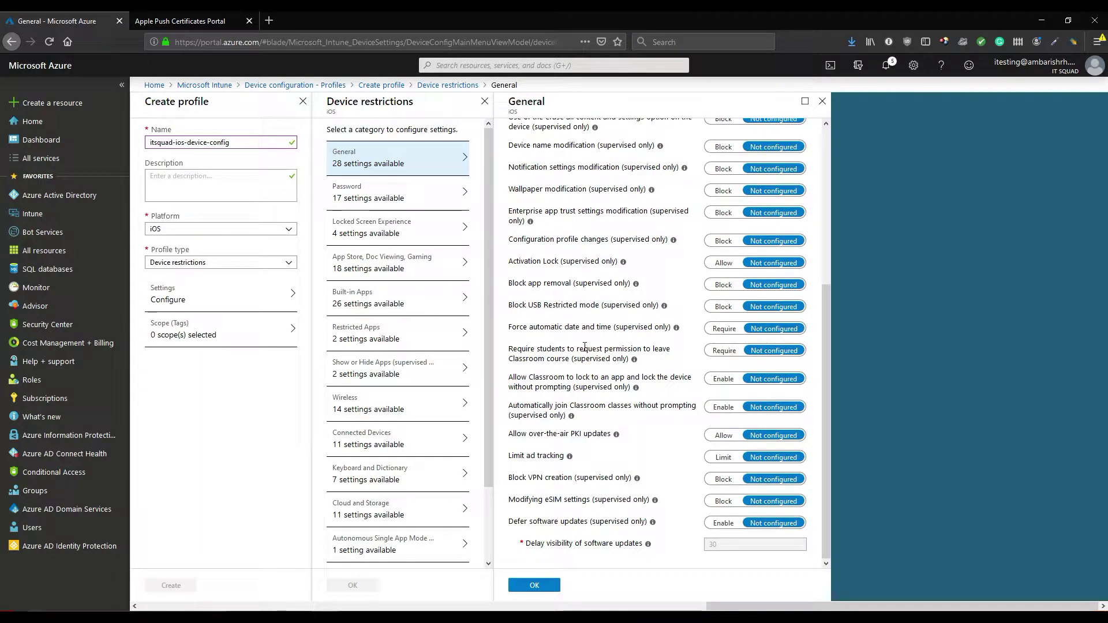
left_click(398, 197)
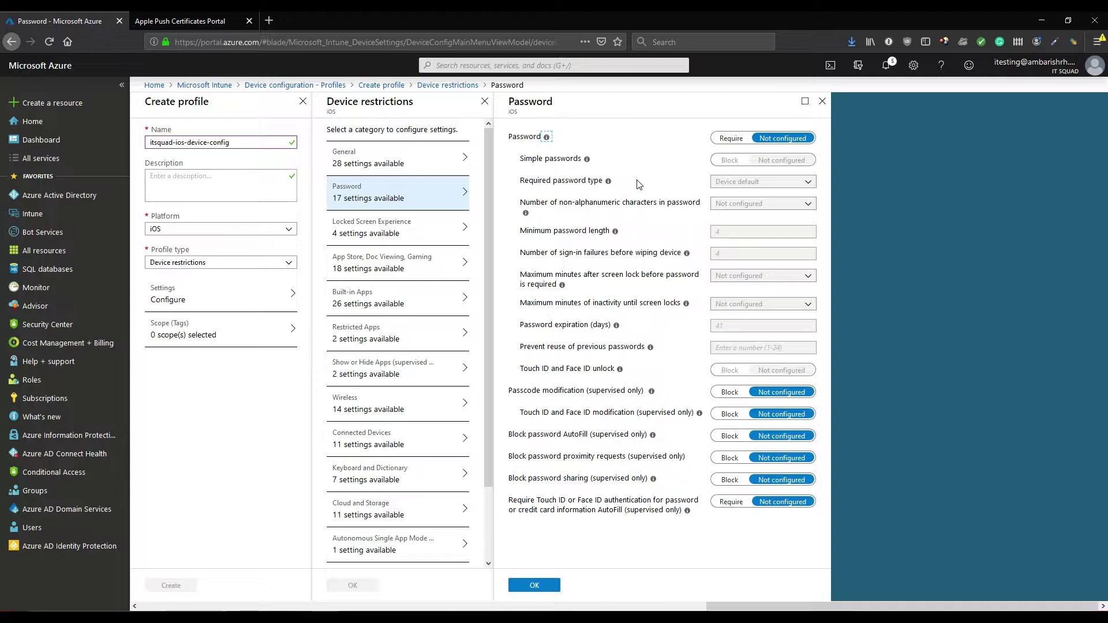
Require a Numeric device password with minimum length 4 and save the Password settings
left_click(730, 138)
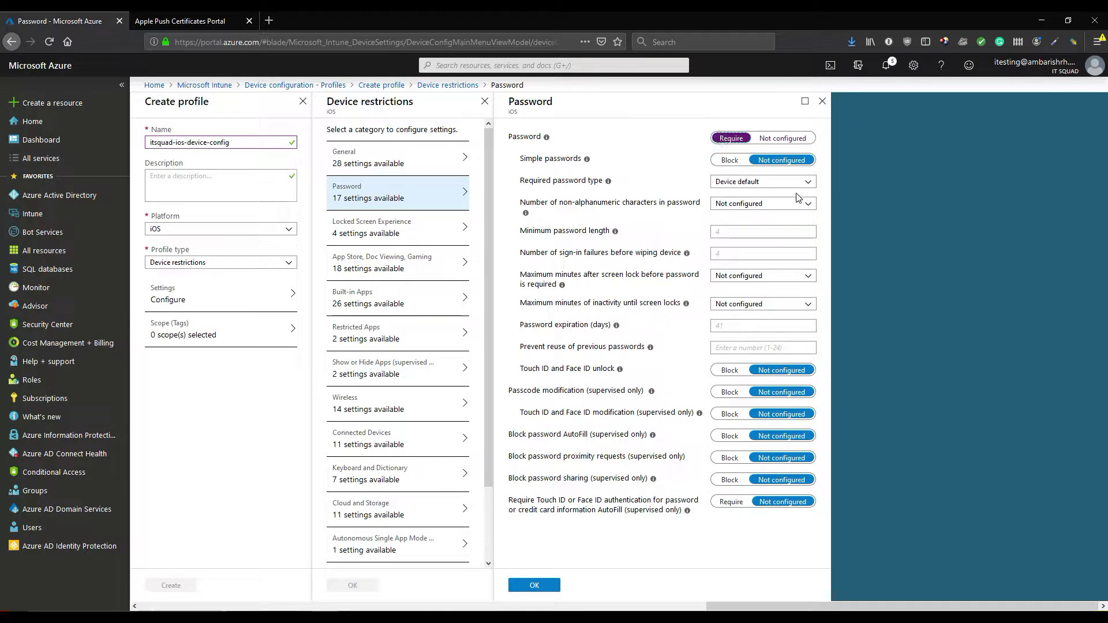
left_click(784, 179)
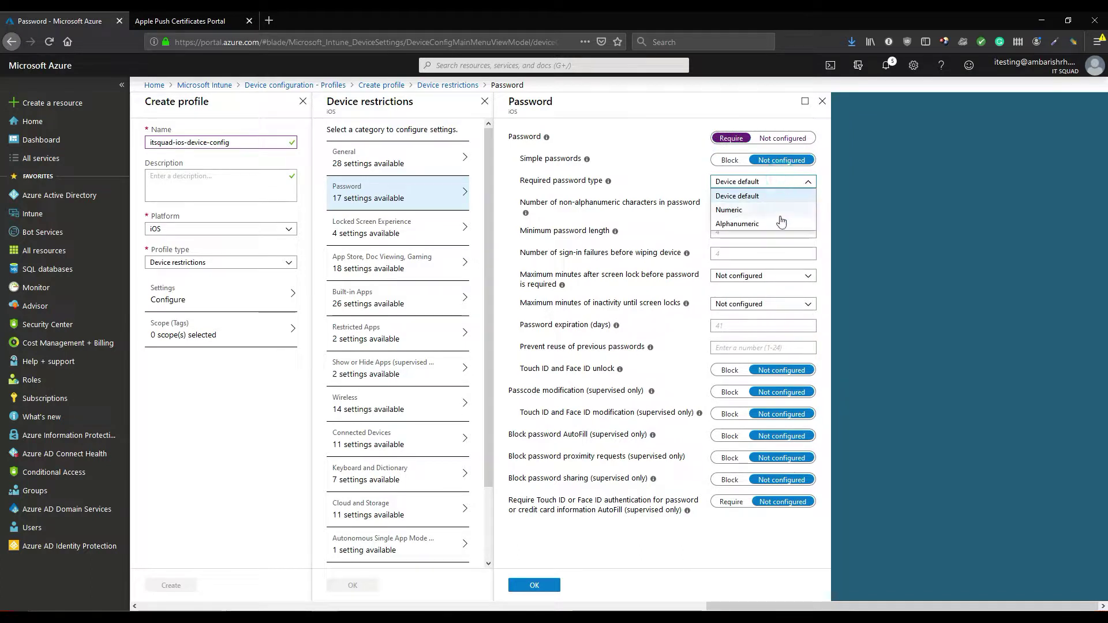
left_click(781, 209)
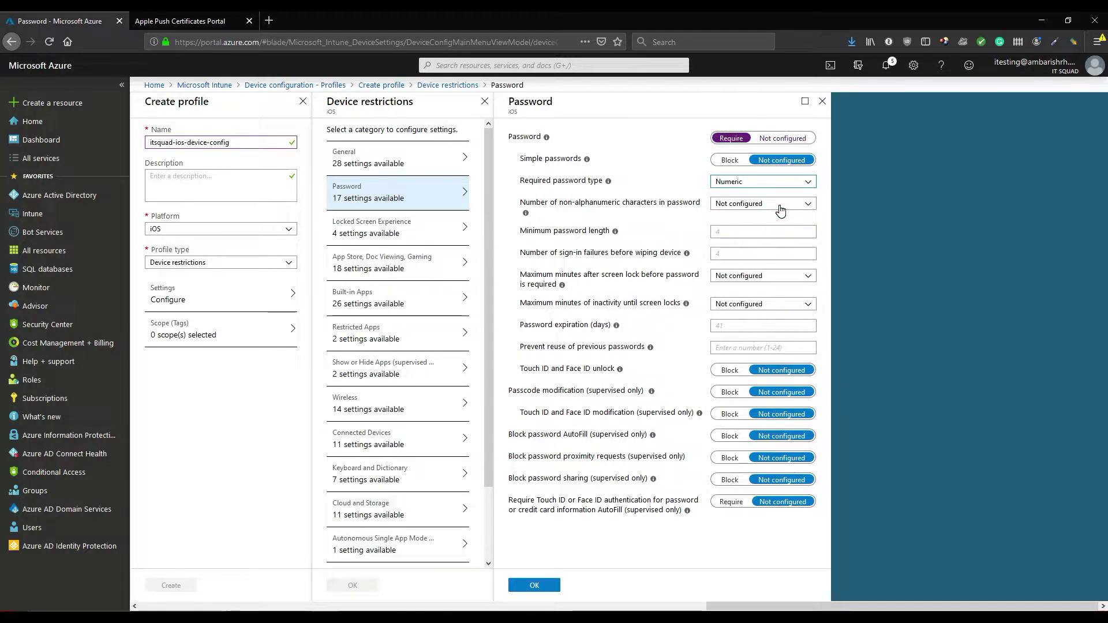
left_click(772, 233)
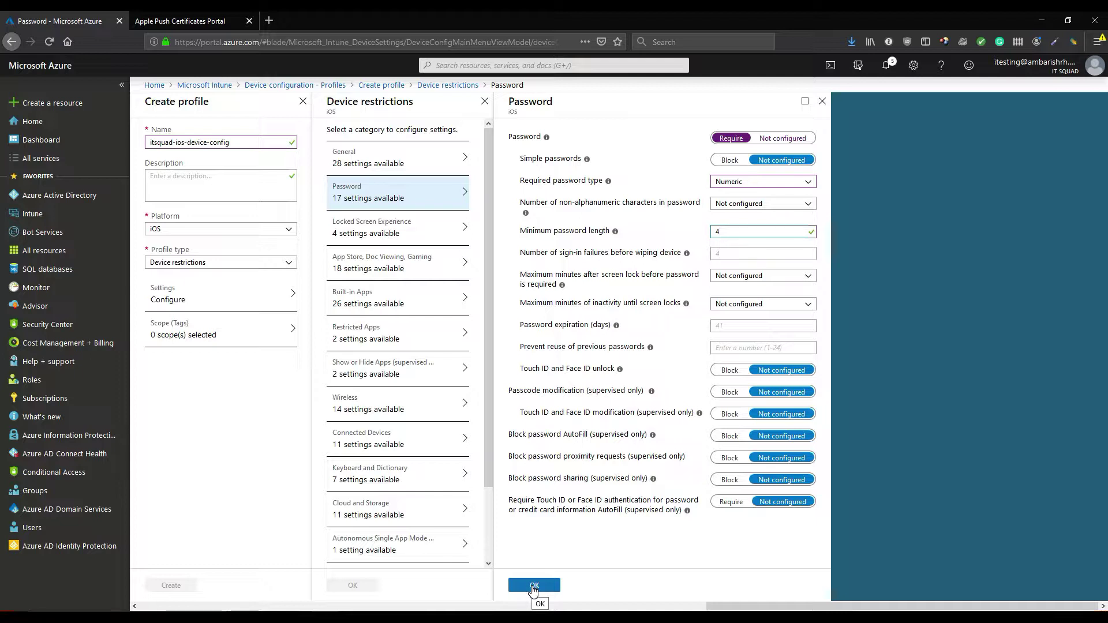
left_click(533, 587)
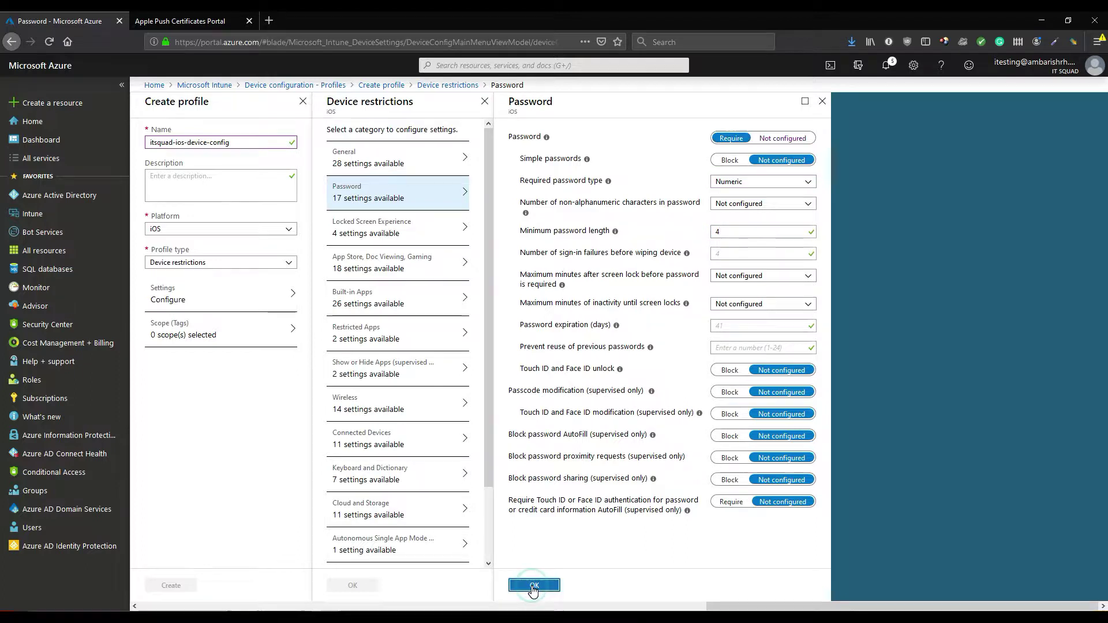
left_click(407, 167)
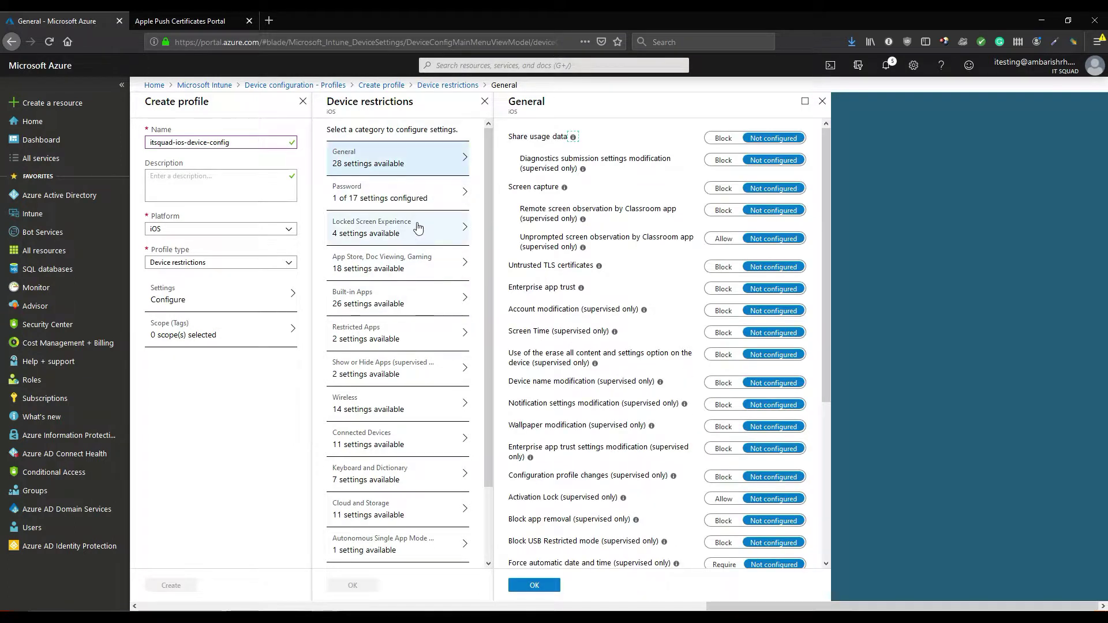
Look through the Password, Locked Screen Experience, App Store and Built-in Apps categories without changes
left_click(410, 192)
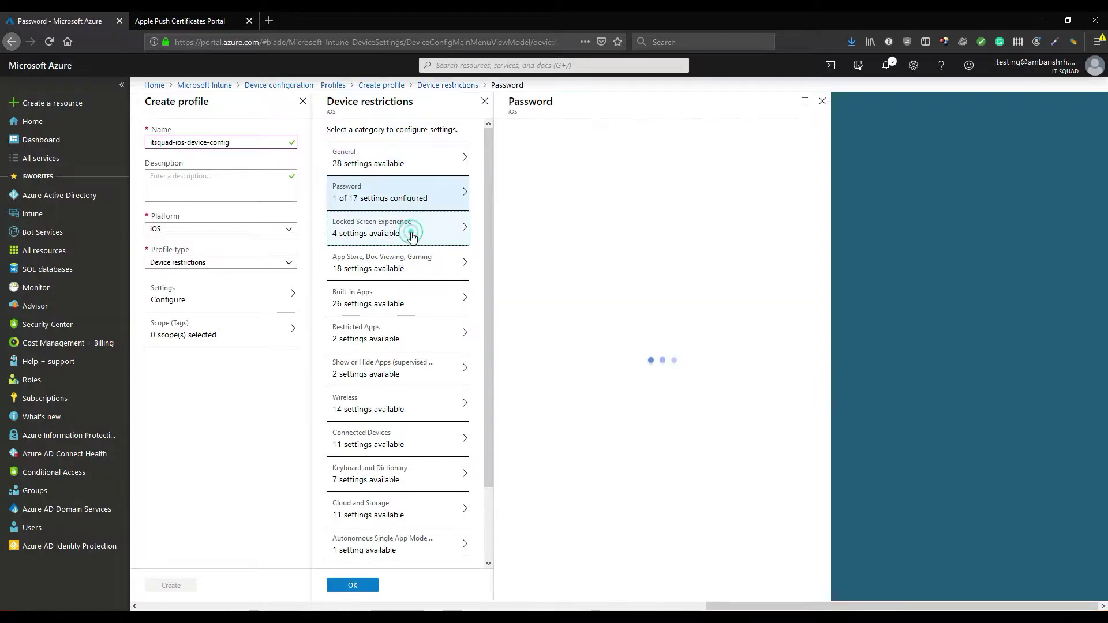
left_click(411, 237)
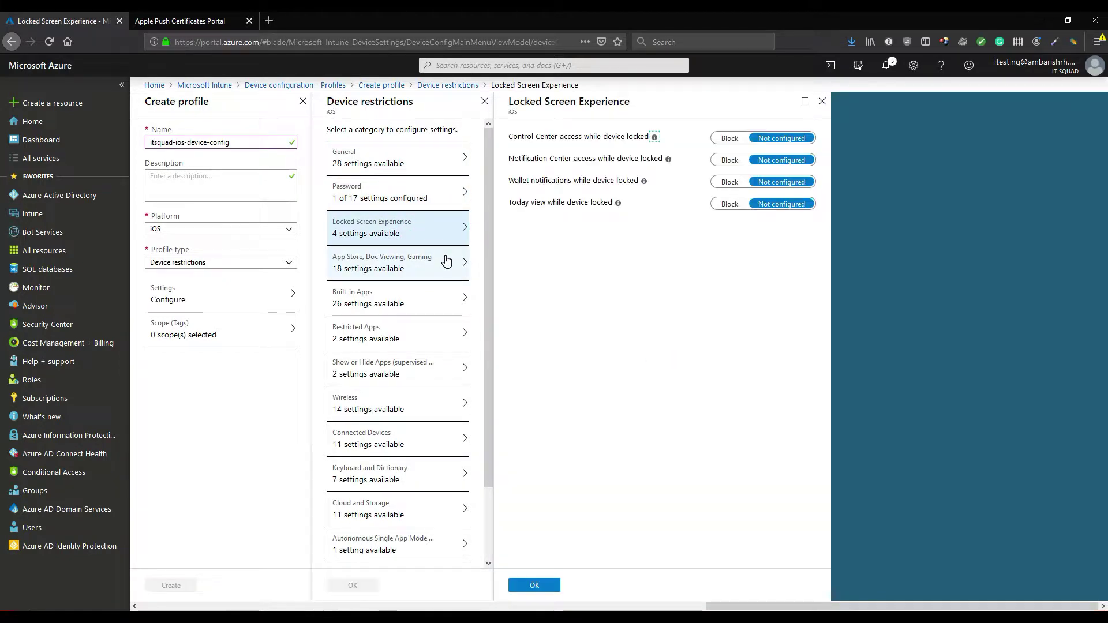
left_click(406, 268)
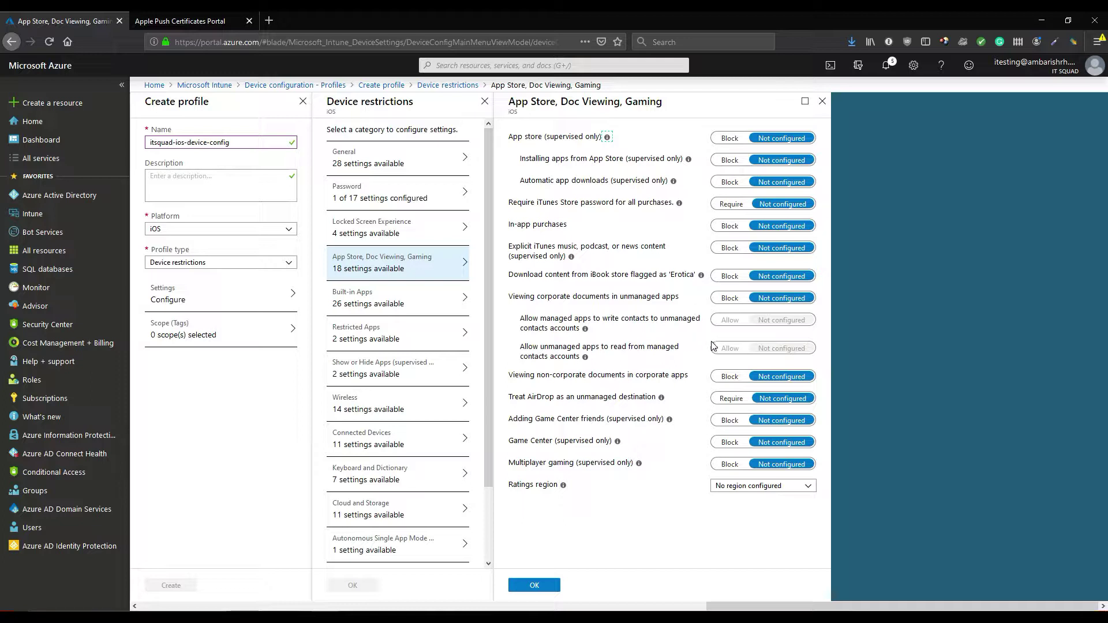
left_click(384, 301)
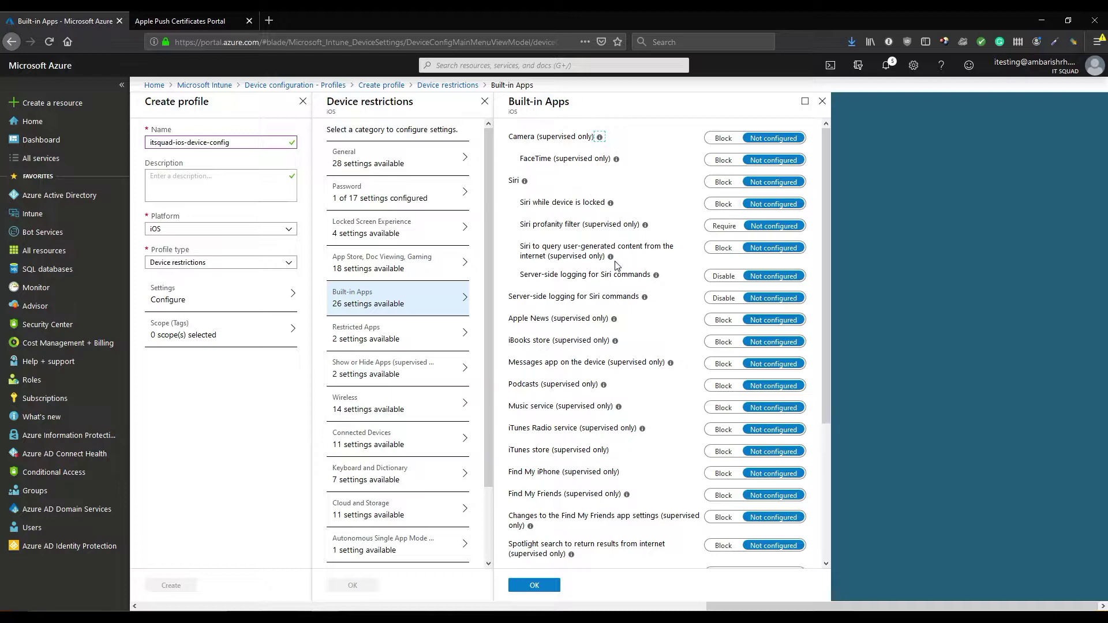
Look through Restricted Apps, Show or Hide Apps, Wireless, Connected Devices and Keyboard and Dictionary, then close
scroll(615, 265, "down", 1)
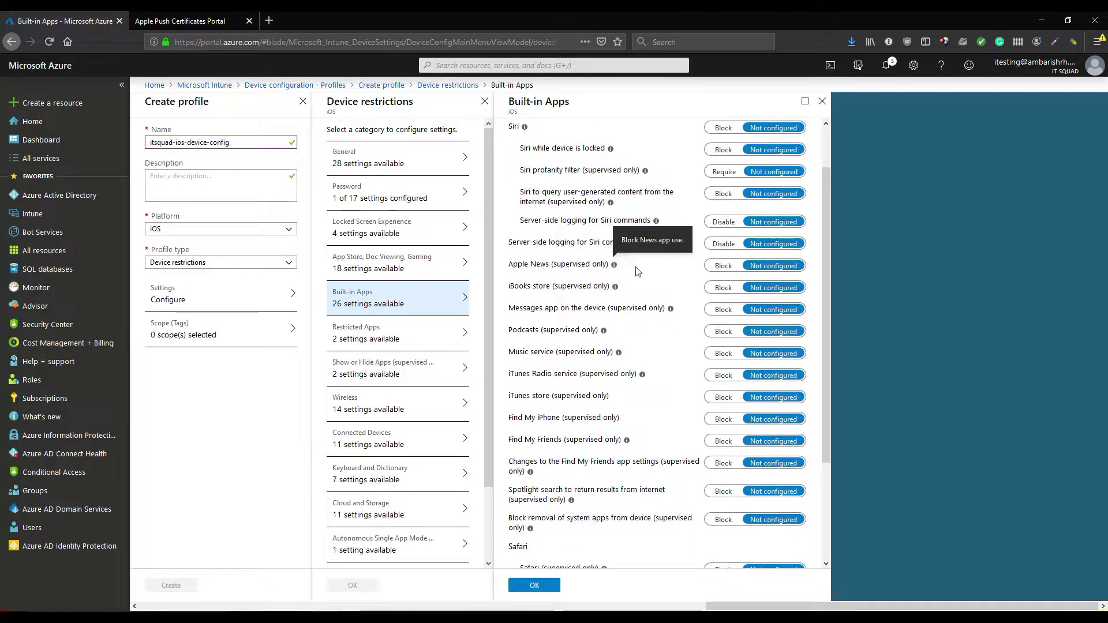
scroll(641, 275, "down", 2)
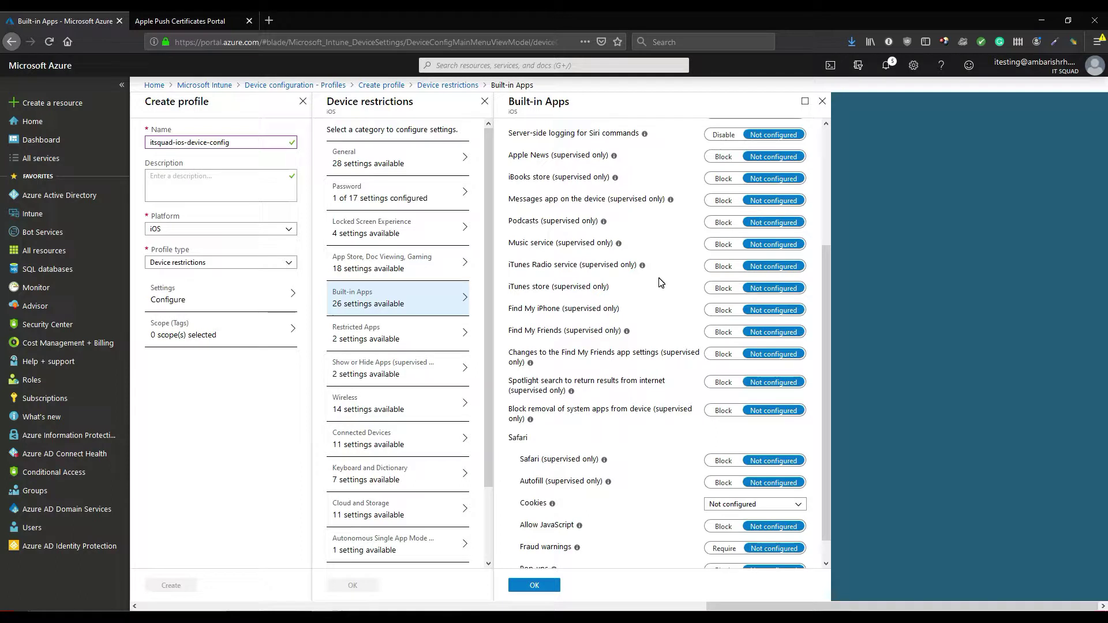
left_click(428, 340)
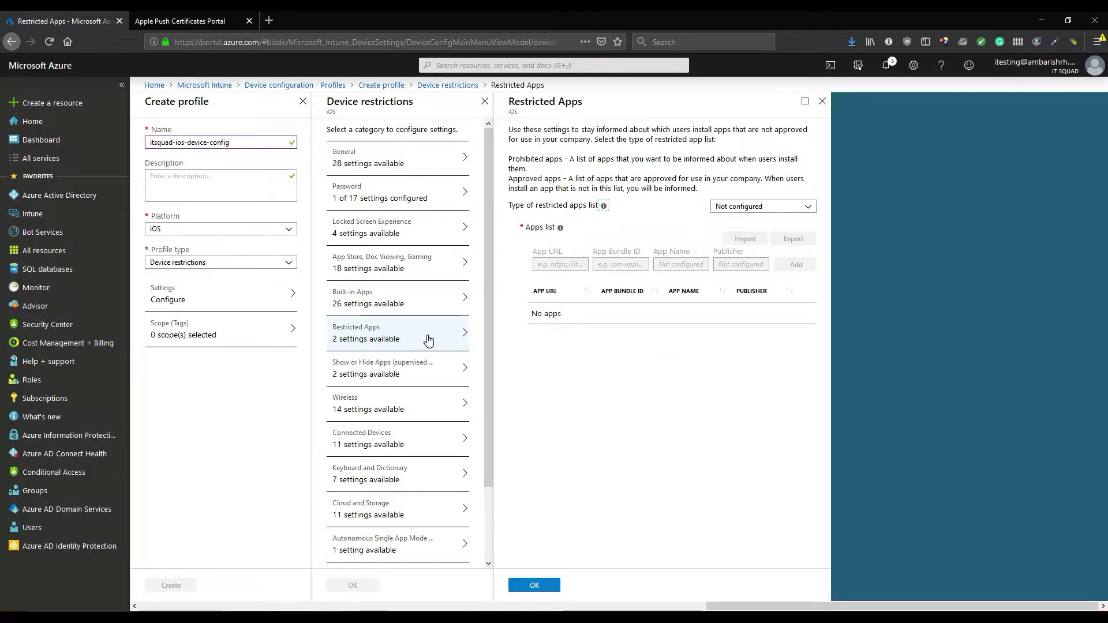
left_click(405, 380)
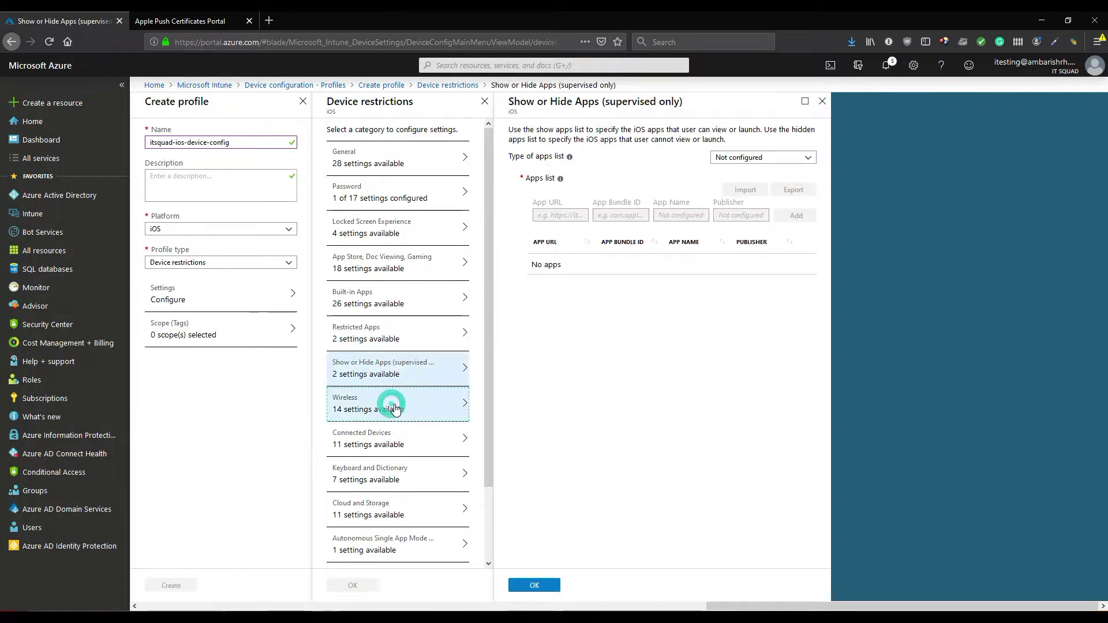
left_click(395, 410)
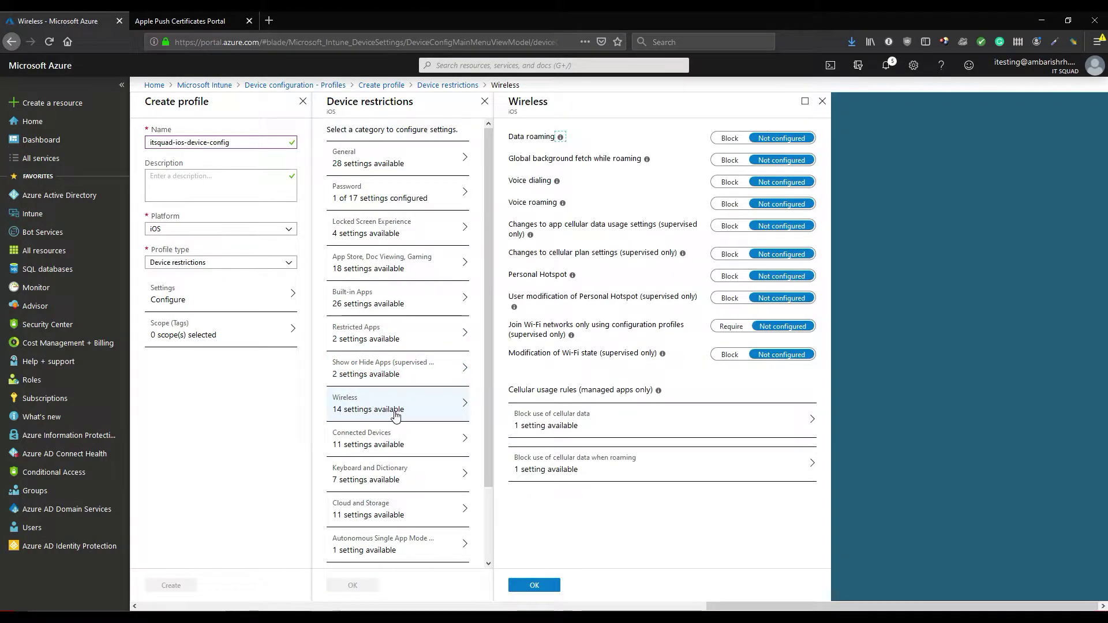
left_click(421, 454)
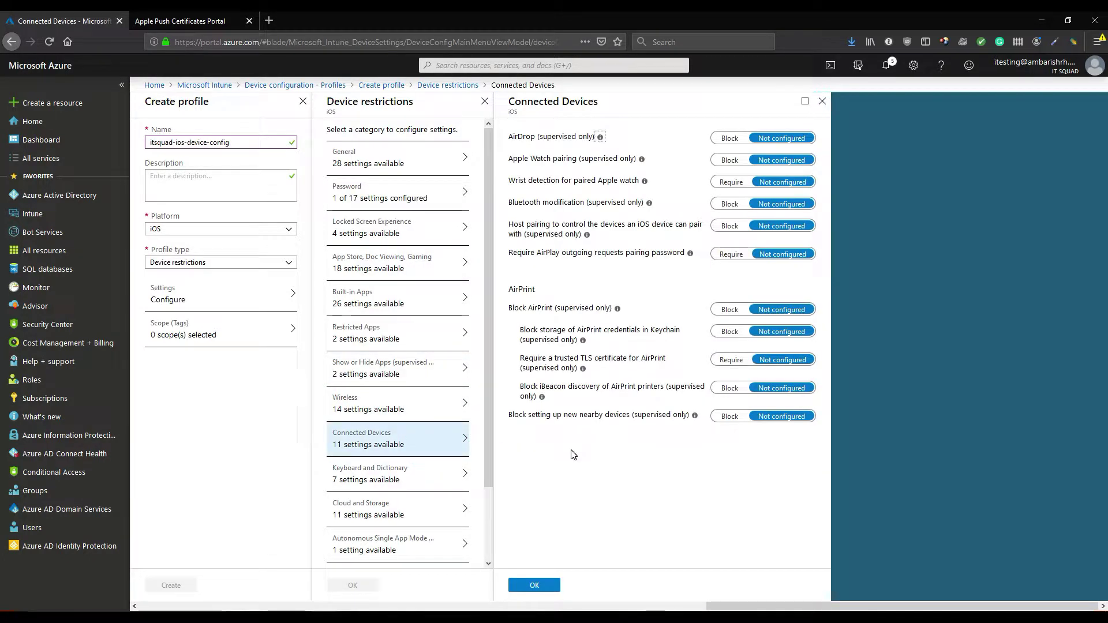
left_click(420, 479)
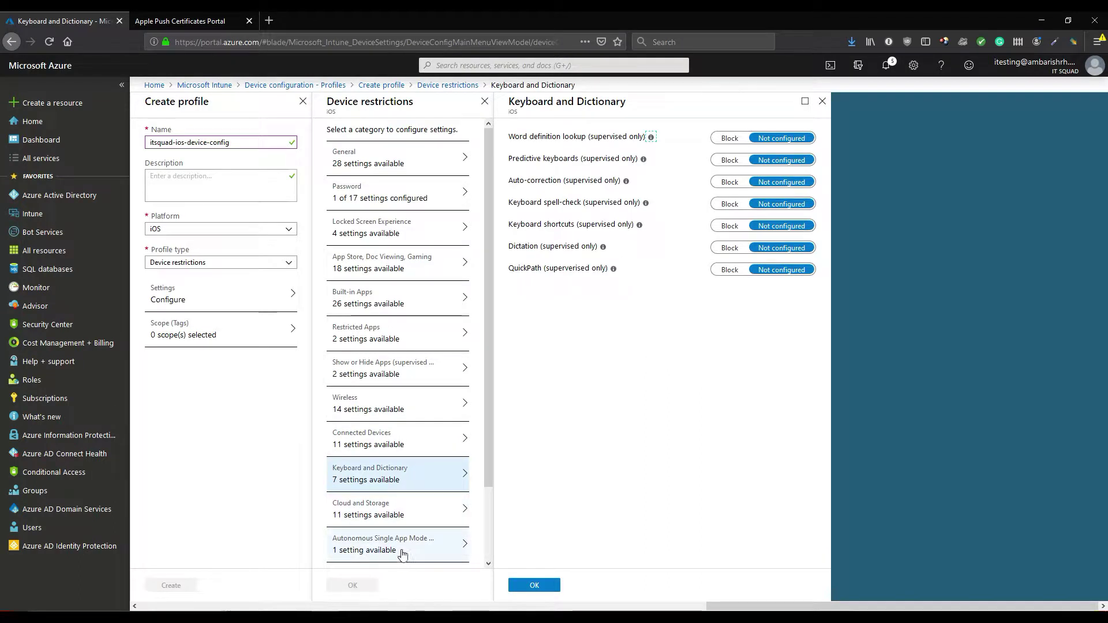
left_click(532, 585)
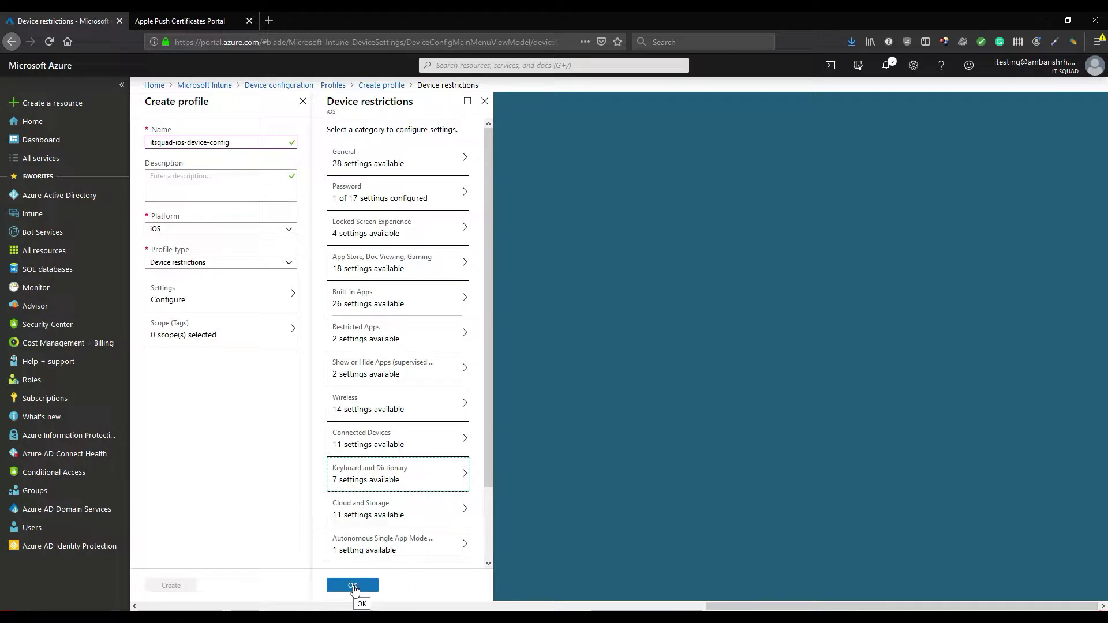
Rename the restrictions profile to itsquad-ios-device-restriction-config, confirm its settings, and create it
left_click(235, 144)
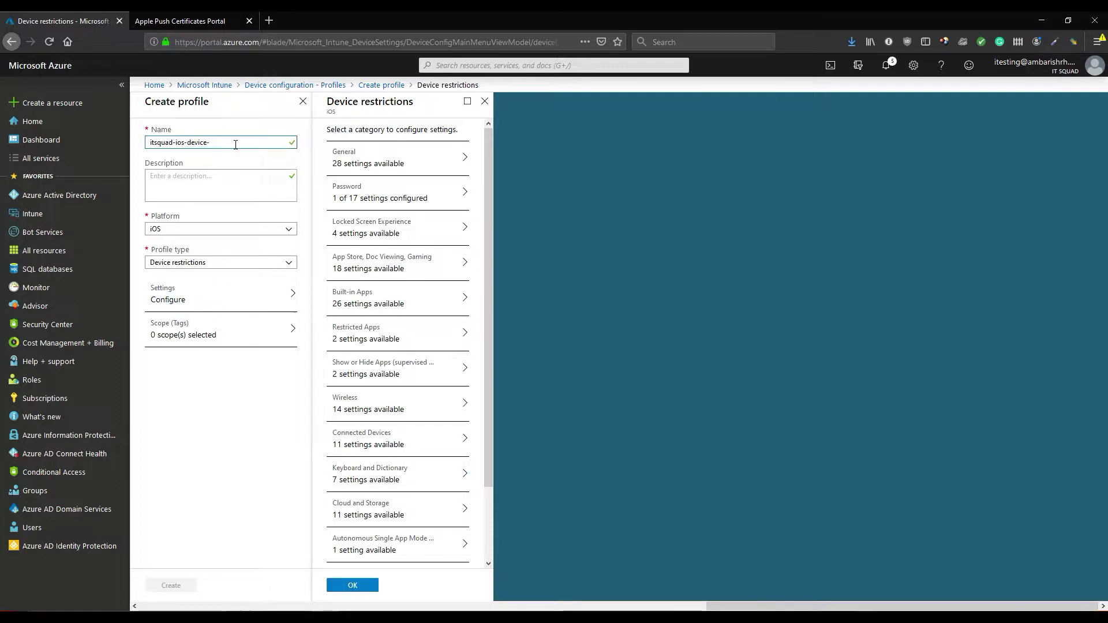
type("restrictions")
type("config")
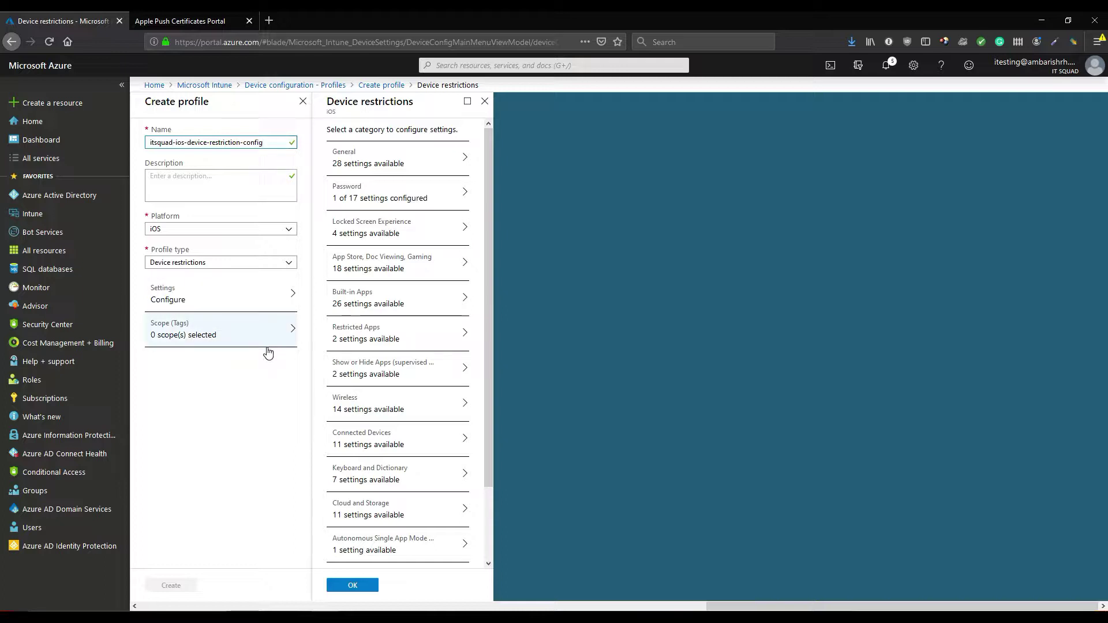
left_click(352, 585)
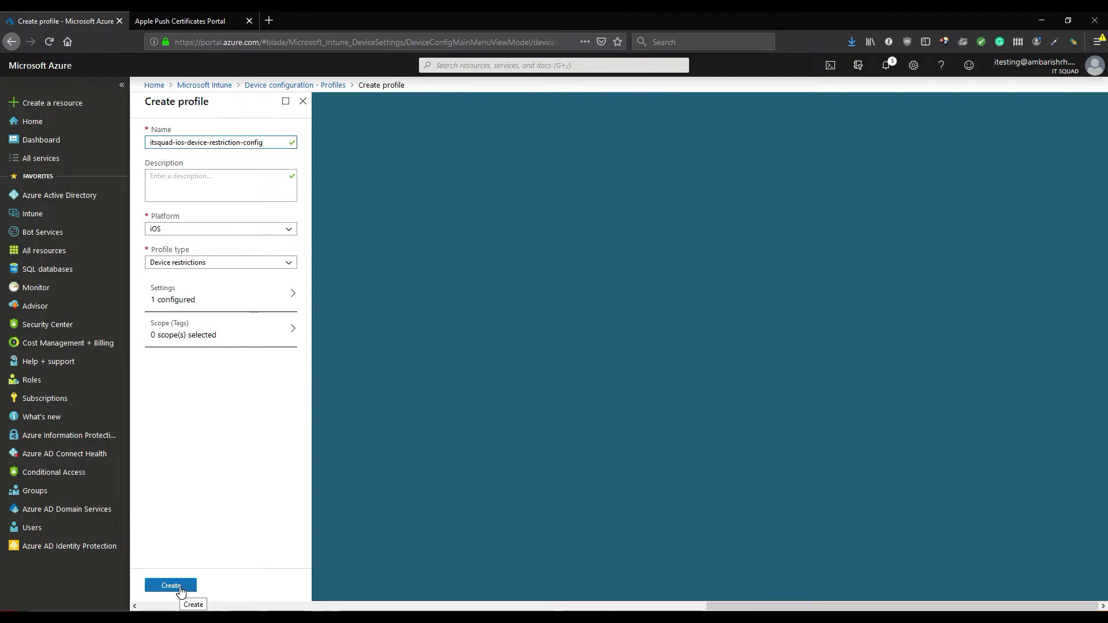
left_click(181, 590)
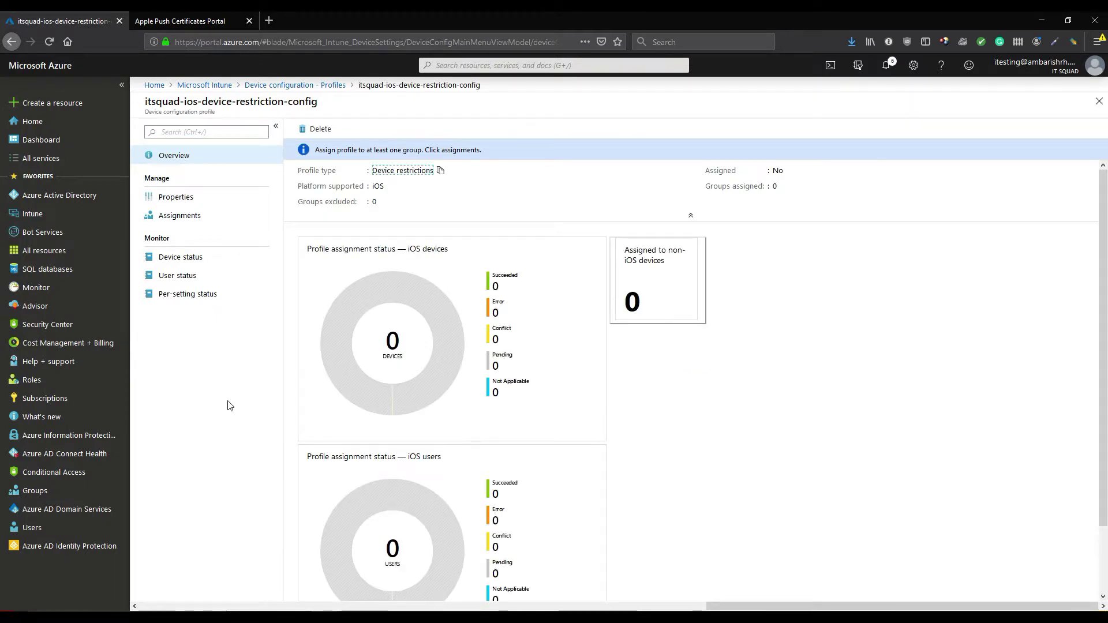
Assign the restrictions profile to the ITSquad-ios-devices group, save, and go back to the profiles list
left_click(193, 217)
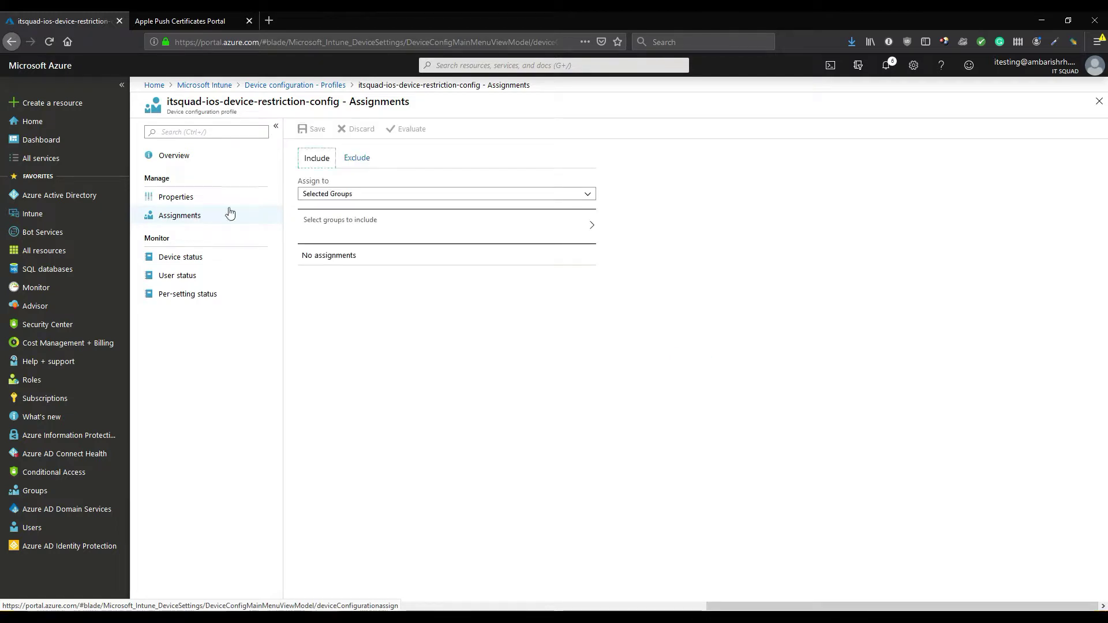
left_click(378, 234)
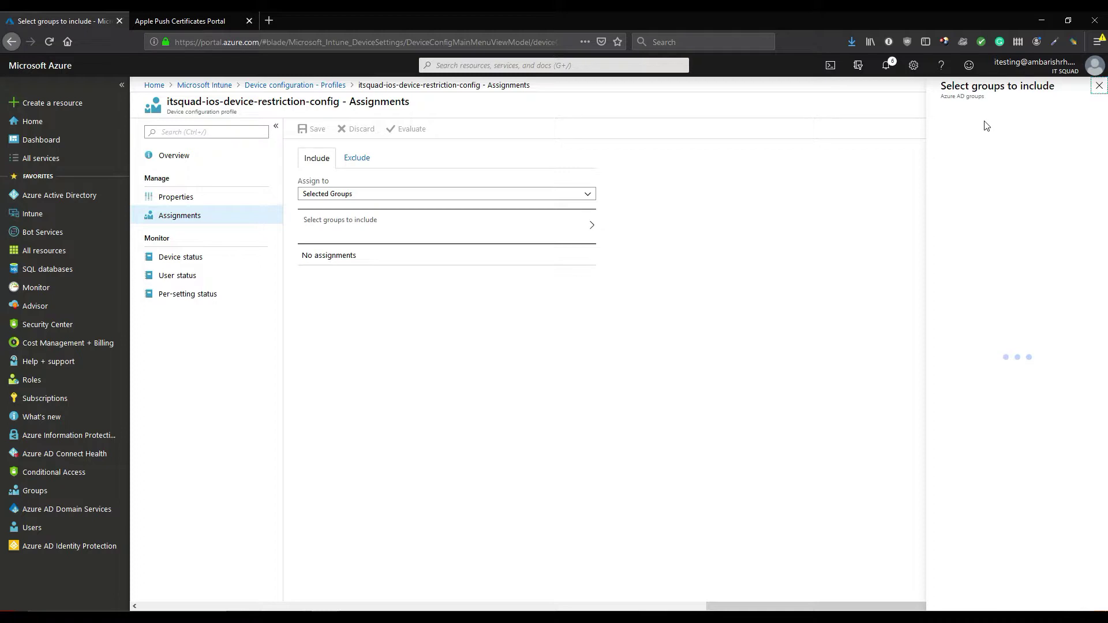
type("itsq")
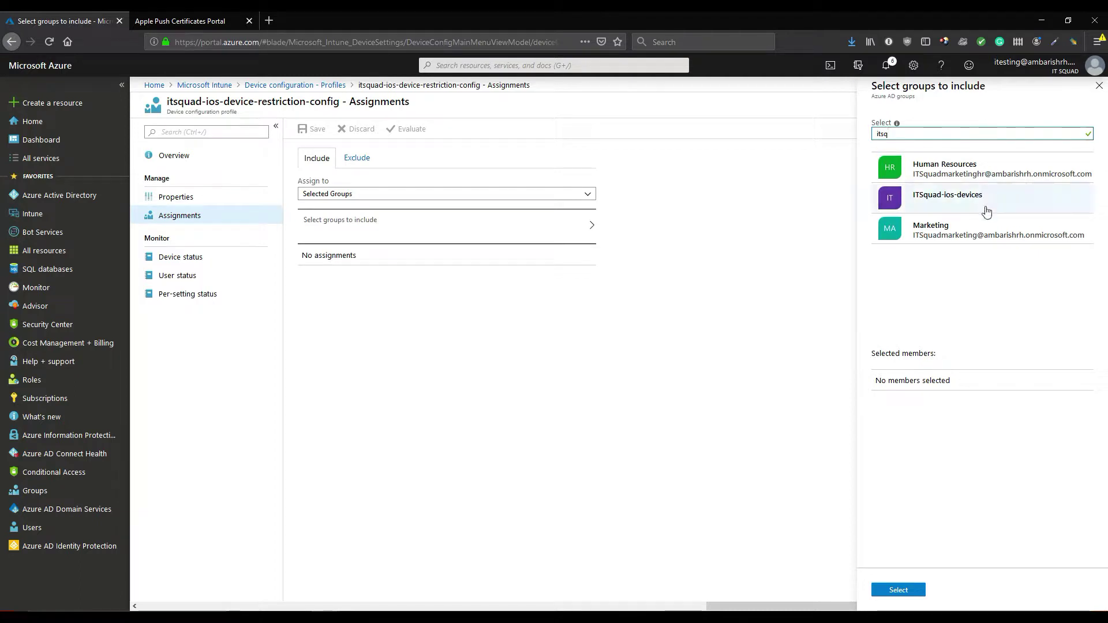
left_click(987, 205)
left_click(917, 591)
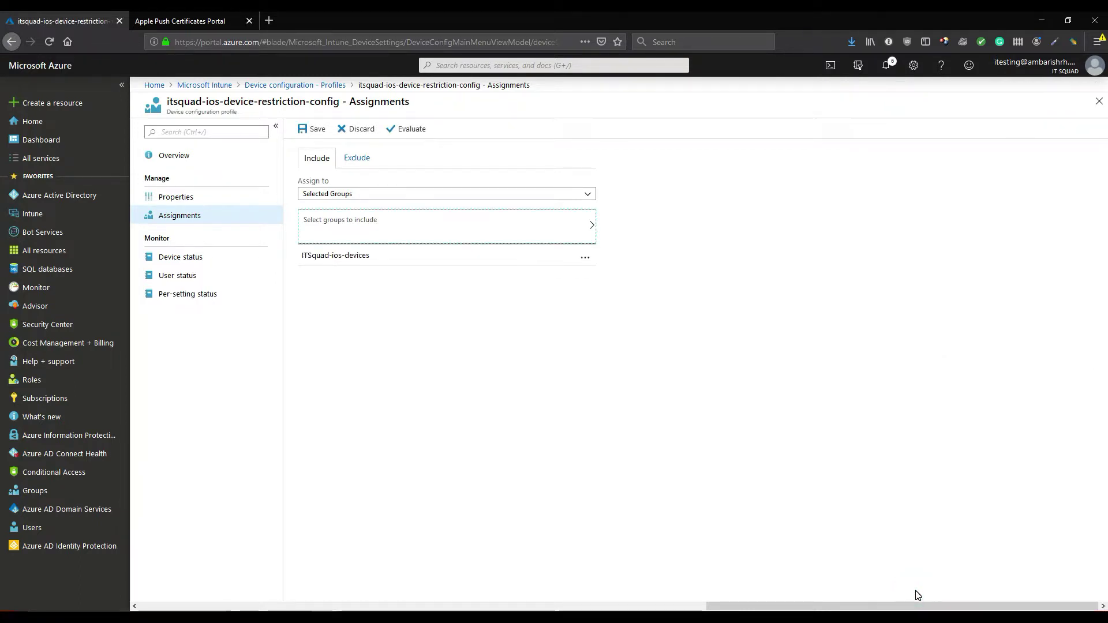
left_click(325, 135)
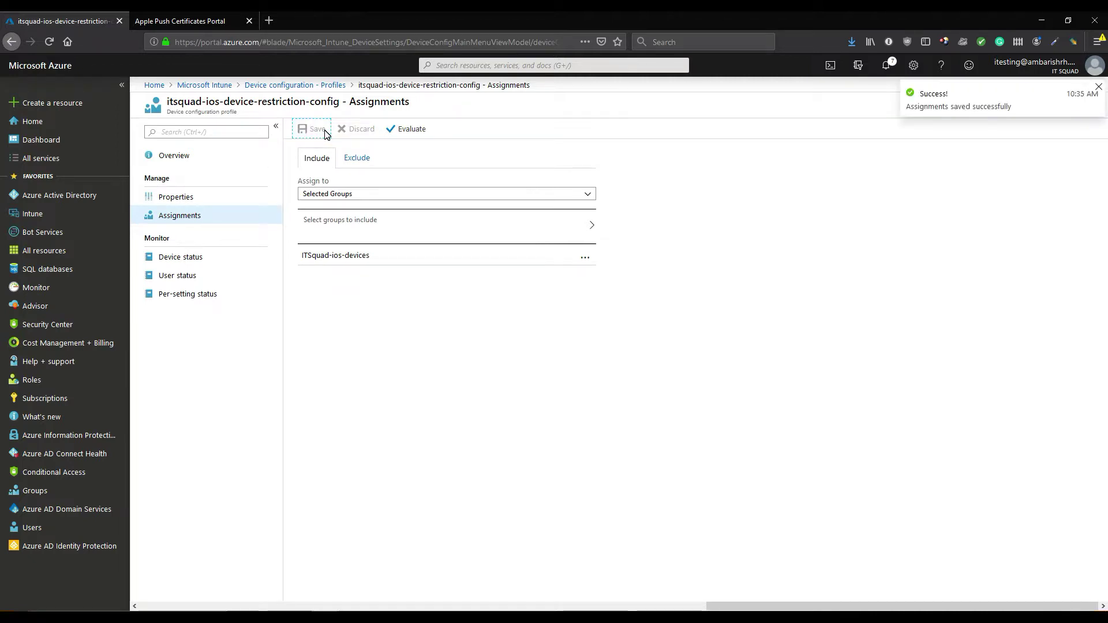
left_click(317, 87)
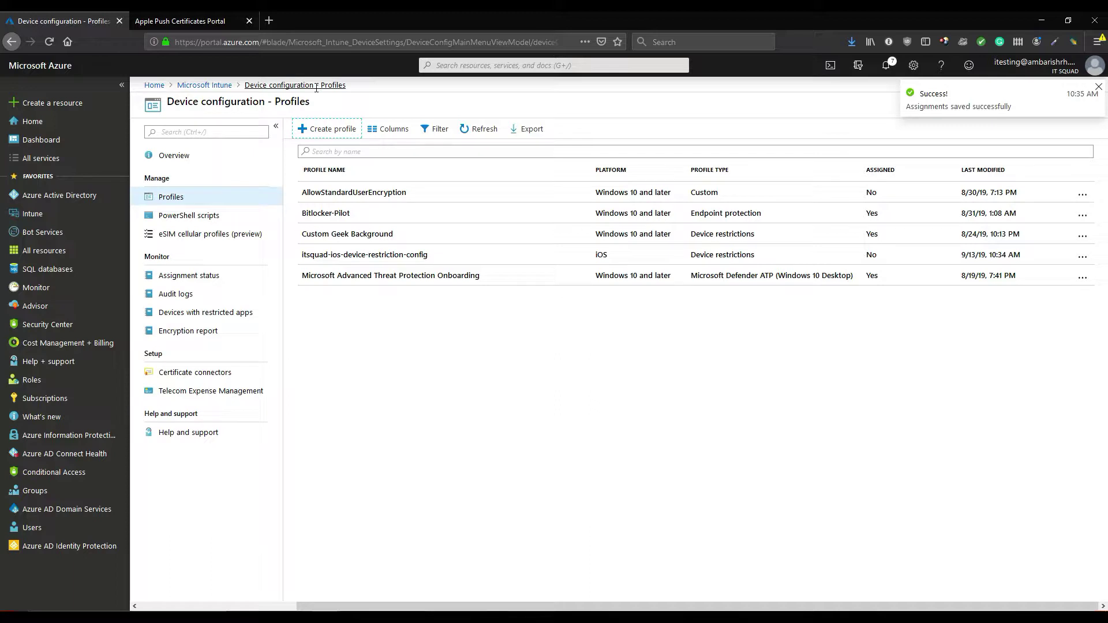
Start a new configuration profile with platform iOS and profile type Email
left_click(323, 132)
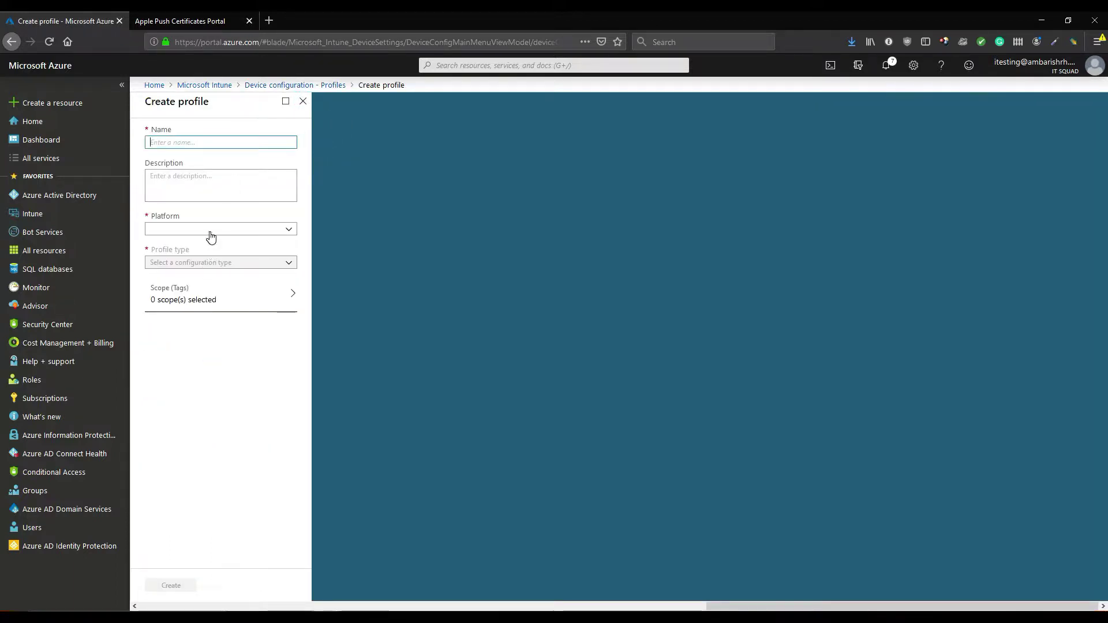
left_click(210, 234)
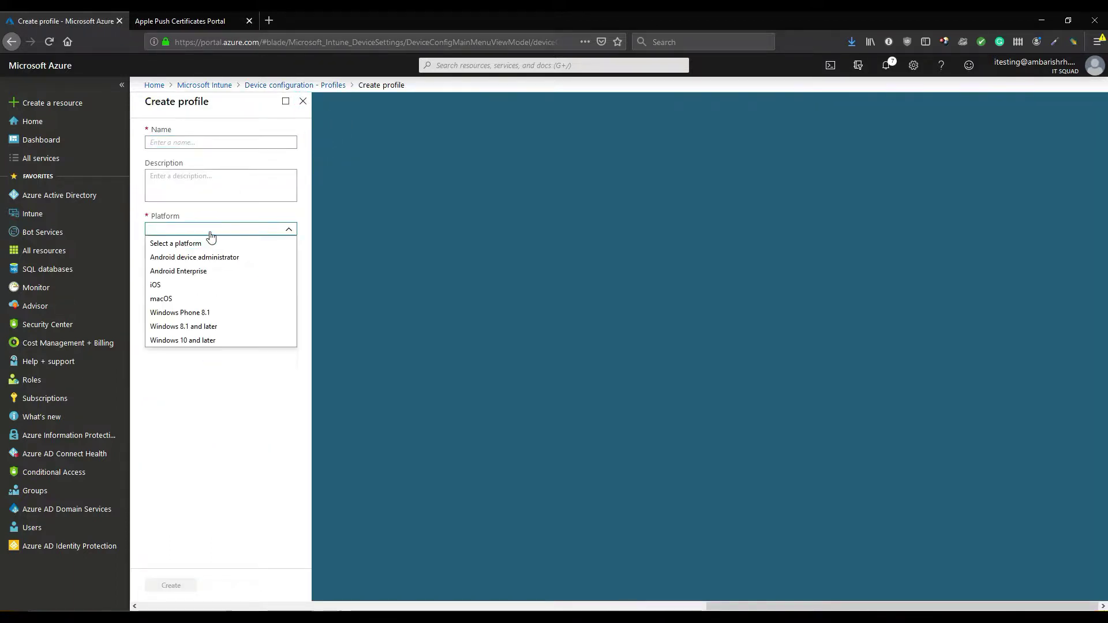
left_click(190, 285)
left_click(185, 262)
left_click(201, 318)
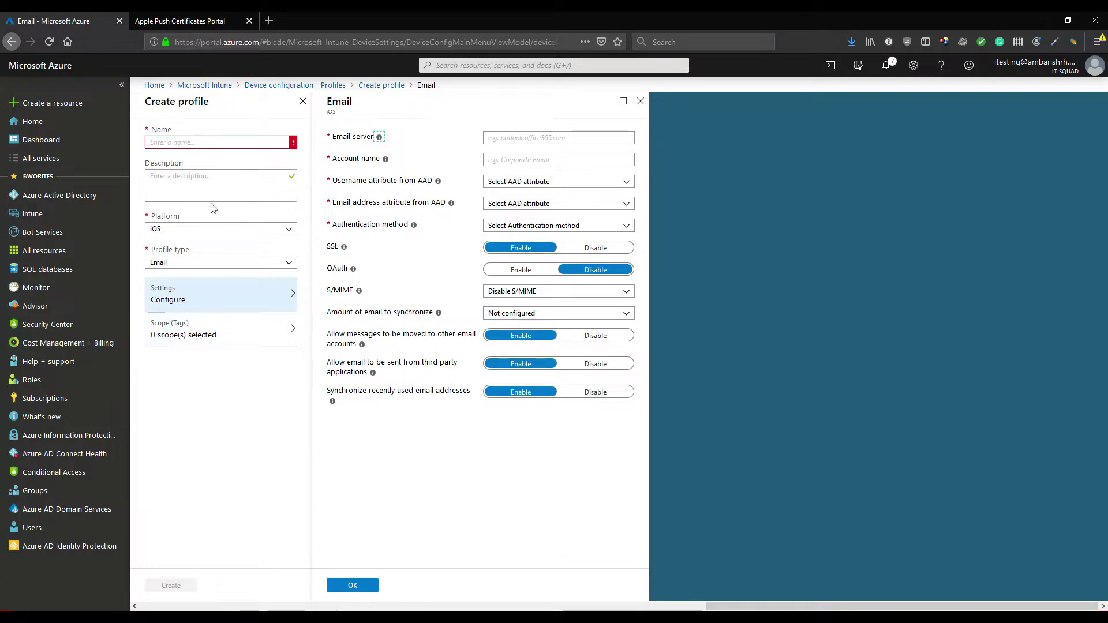
Enter itsquad-ios-email-profile-config as the new email profile's name
left_click(199, 145)
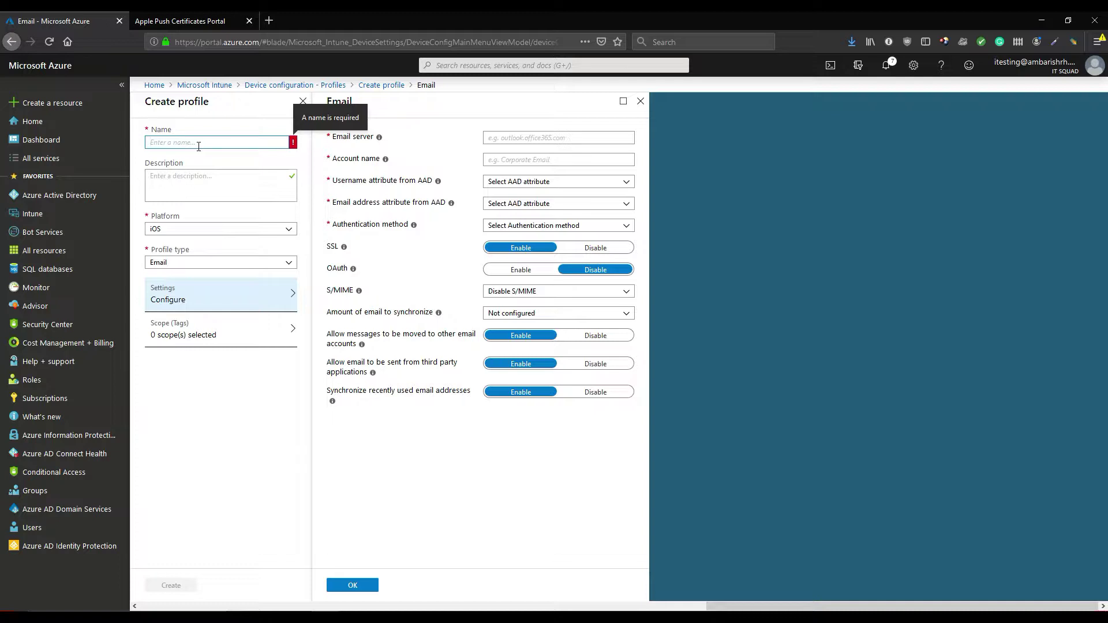
left_click(501, 182)
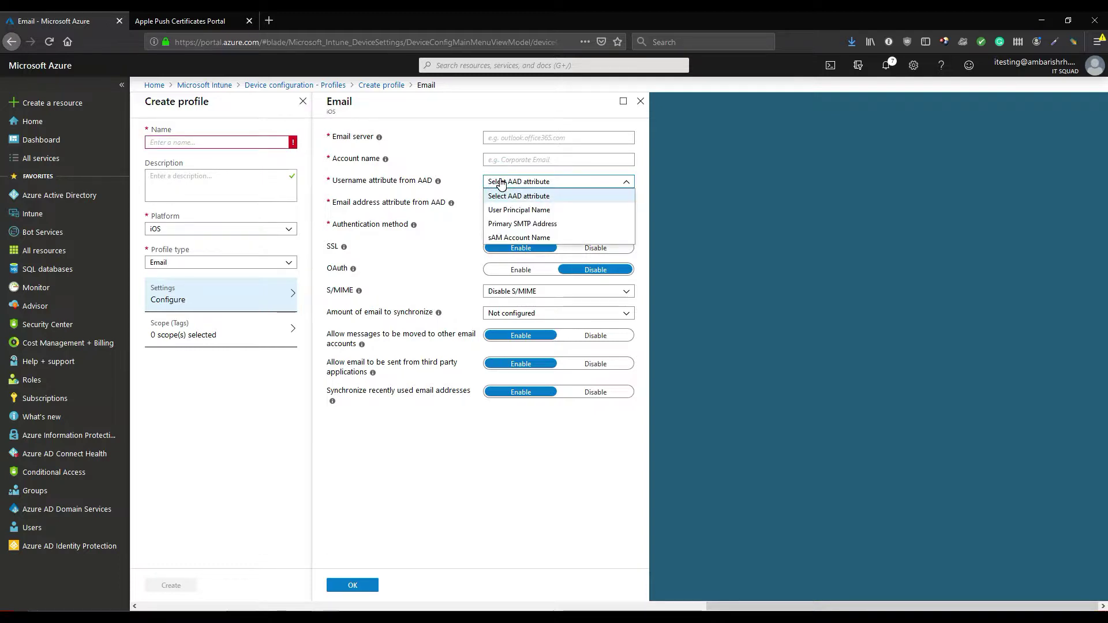
left_click(239, 143)
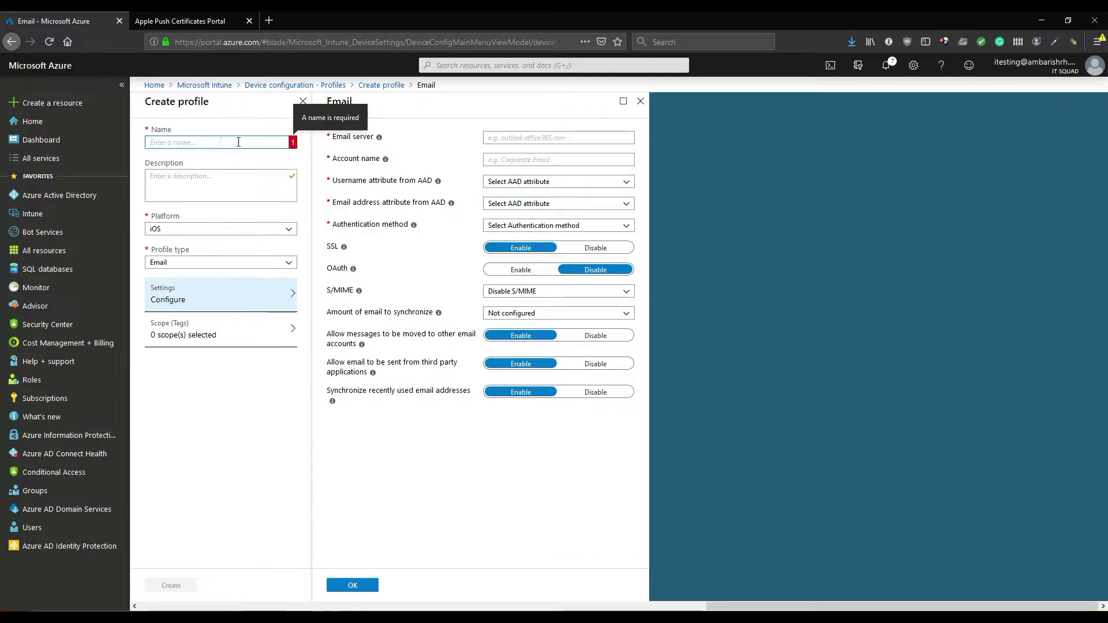
type("itsu")
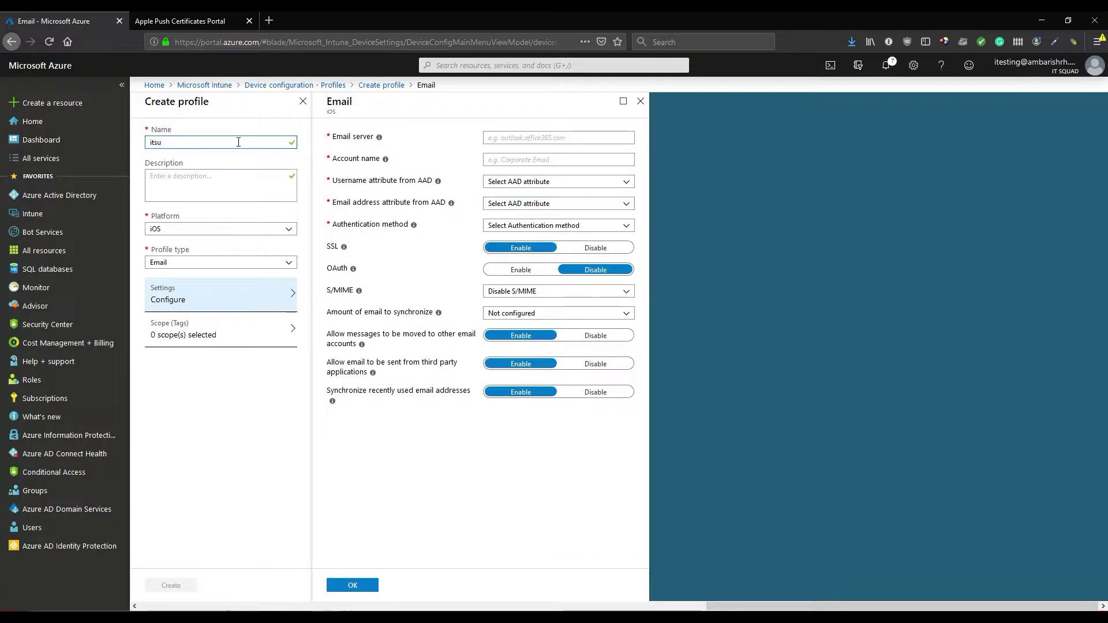
key("BackSpace")
type("quad-ios-email-profile-config")
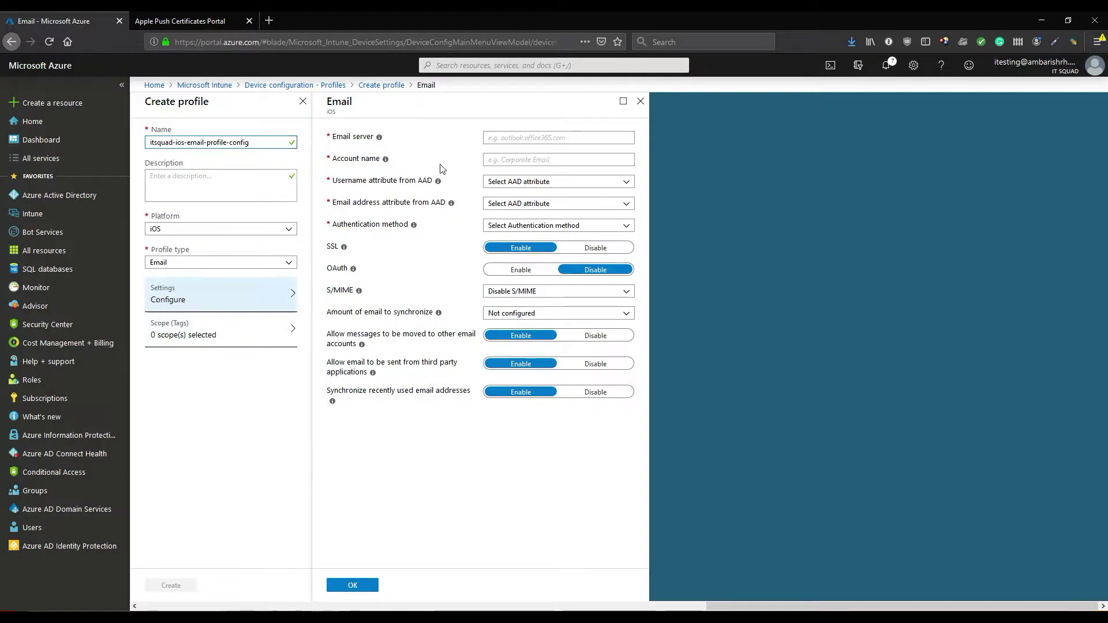
Set server outlook.office365.com, account name 'IT Squad Corp Mail', User Principal Name and Primary SMTP Address
left_click(499, 142)
type("outlook.office365.com")
key("Tab")
type("IT Squad Corp Mail")
key("Tab")
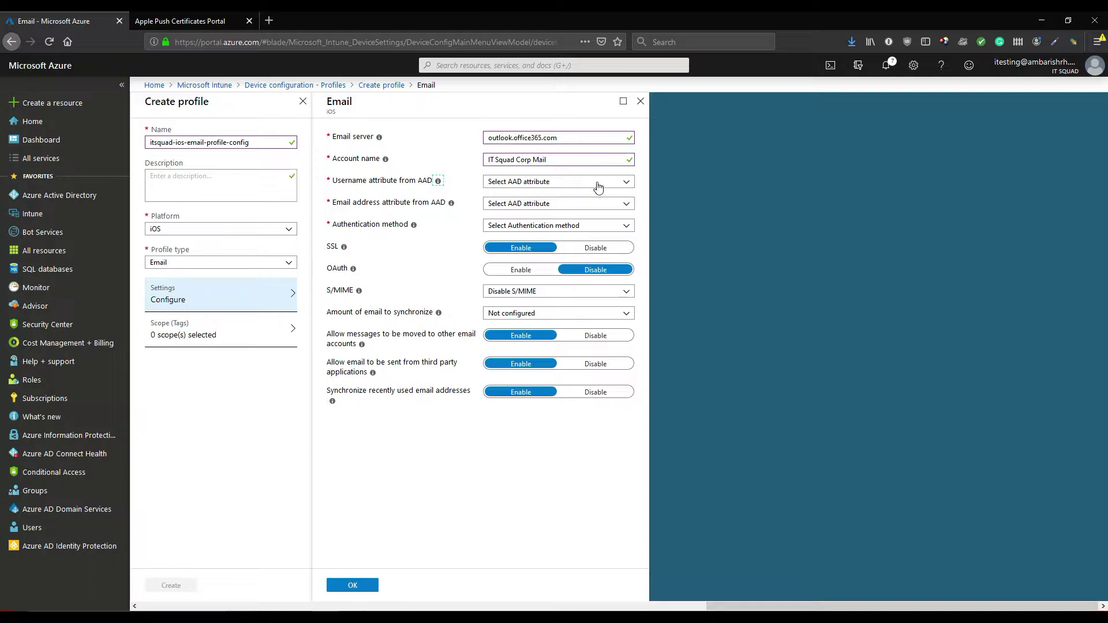
left_click(587, 182)
left_click(590, 214)
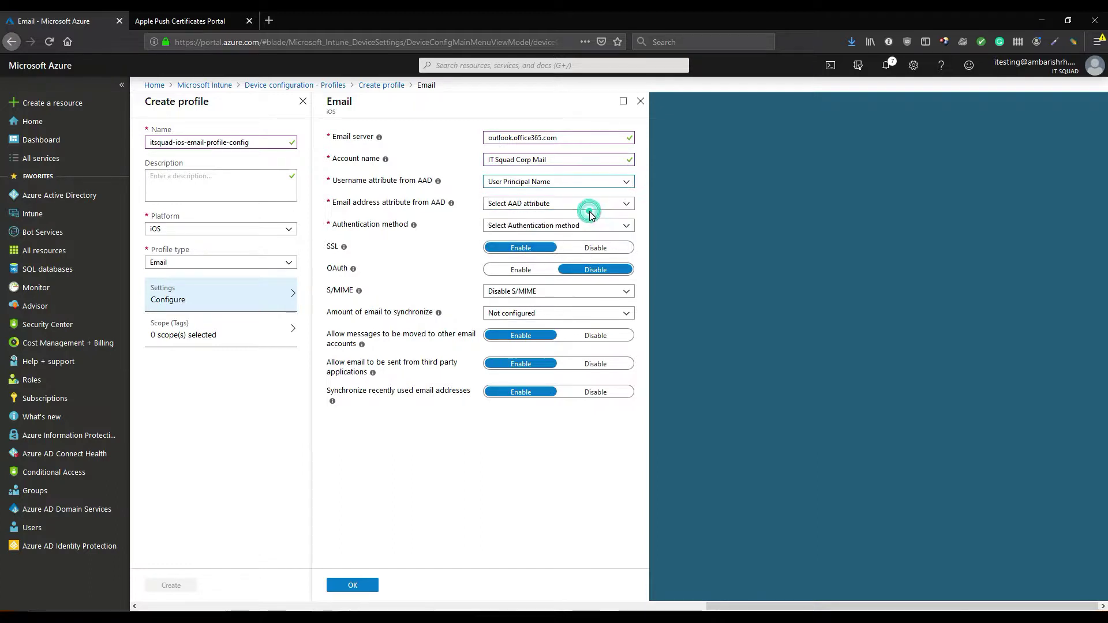
left_click(589, 205)
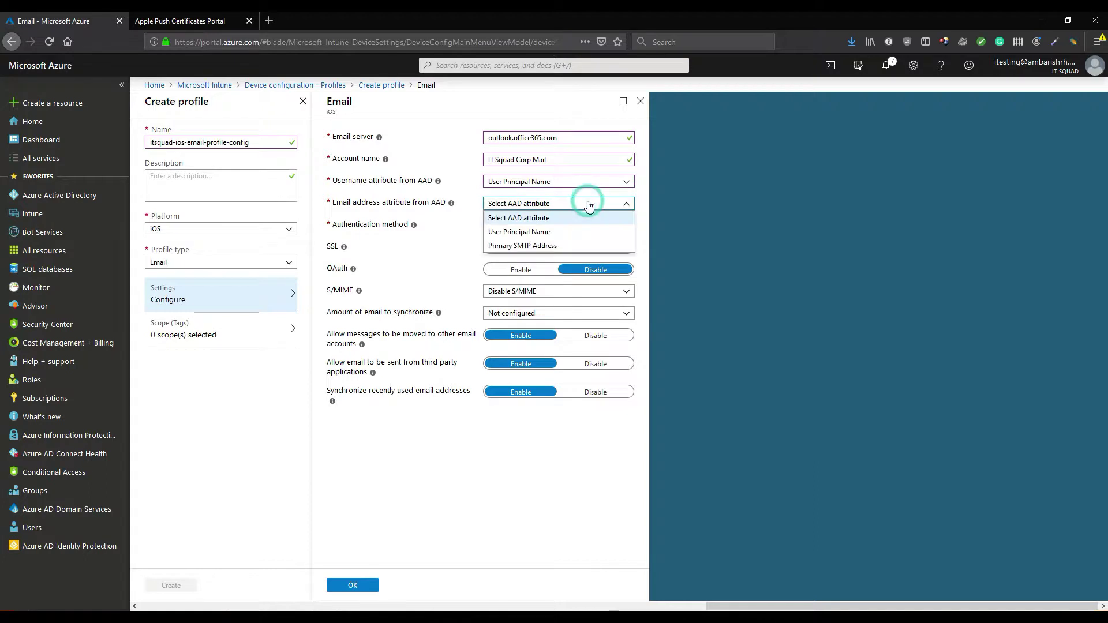
left_click(586, 246)
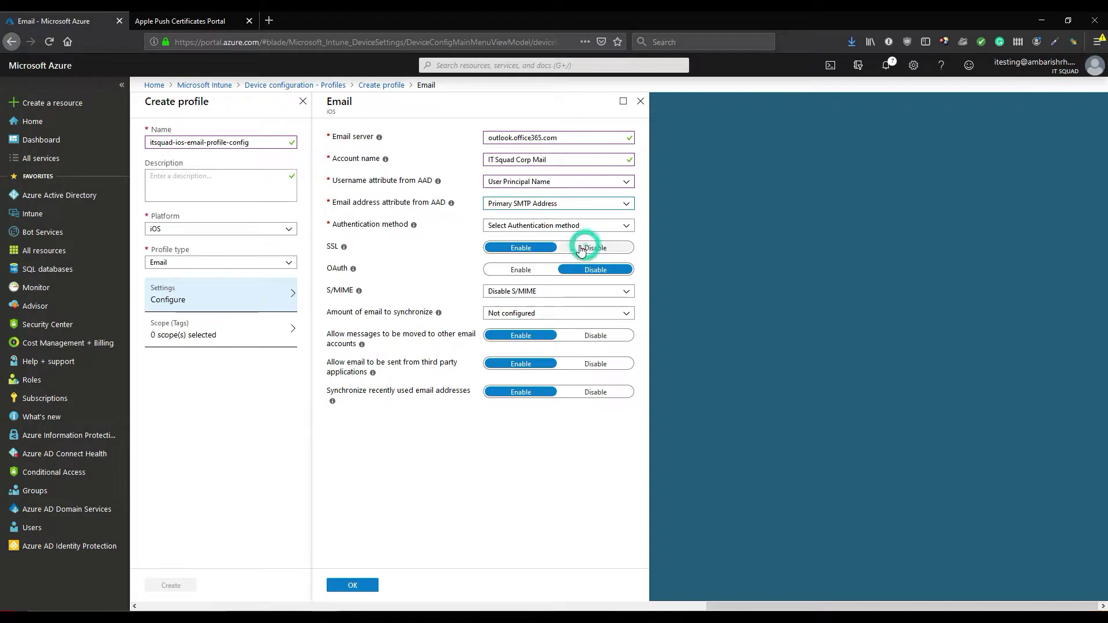
Use username-and-password sign-in, sync one month, and disable message moving, third-party sending, address syncing
left_click(516, 227)
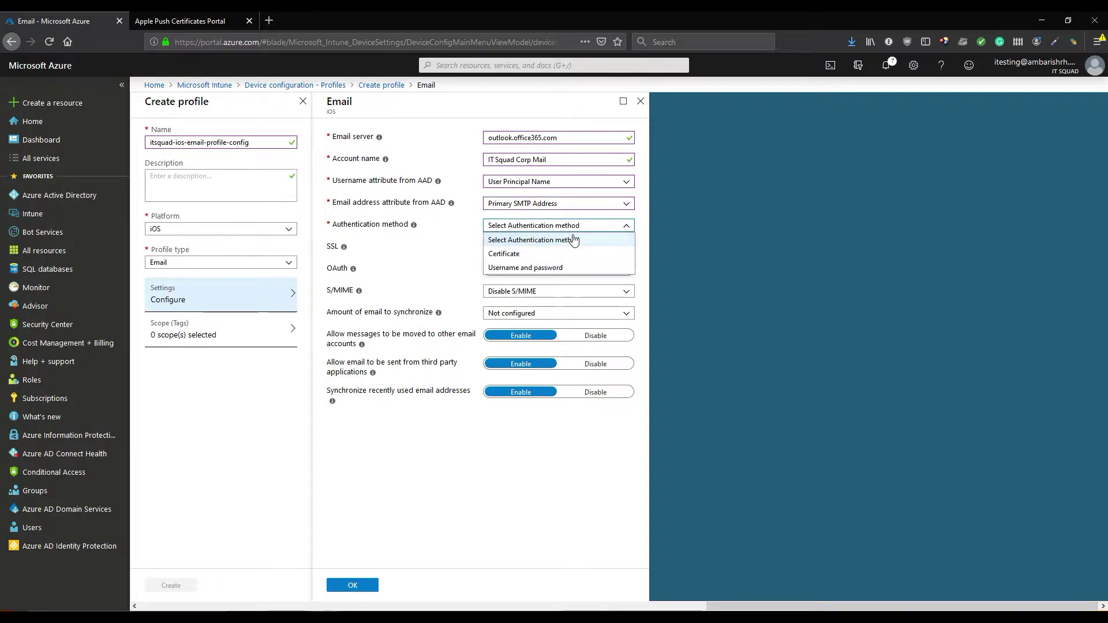
left_click(592, 266)
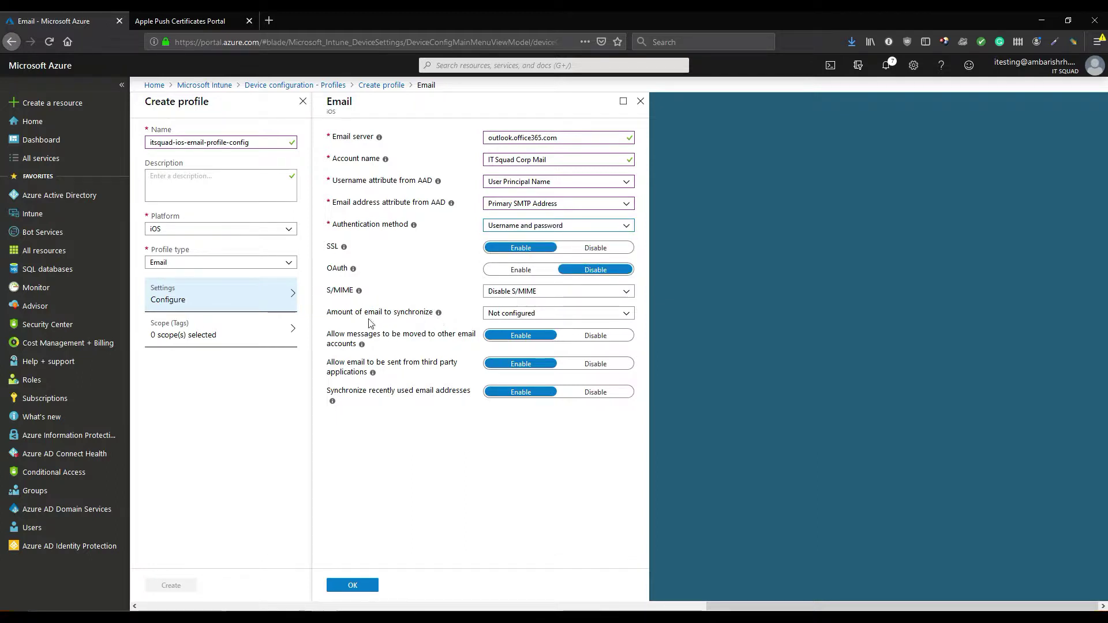
left_click(520, 314)
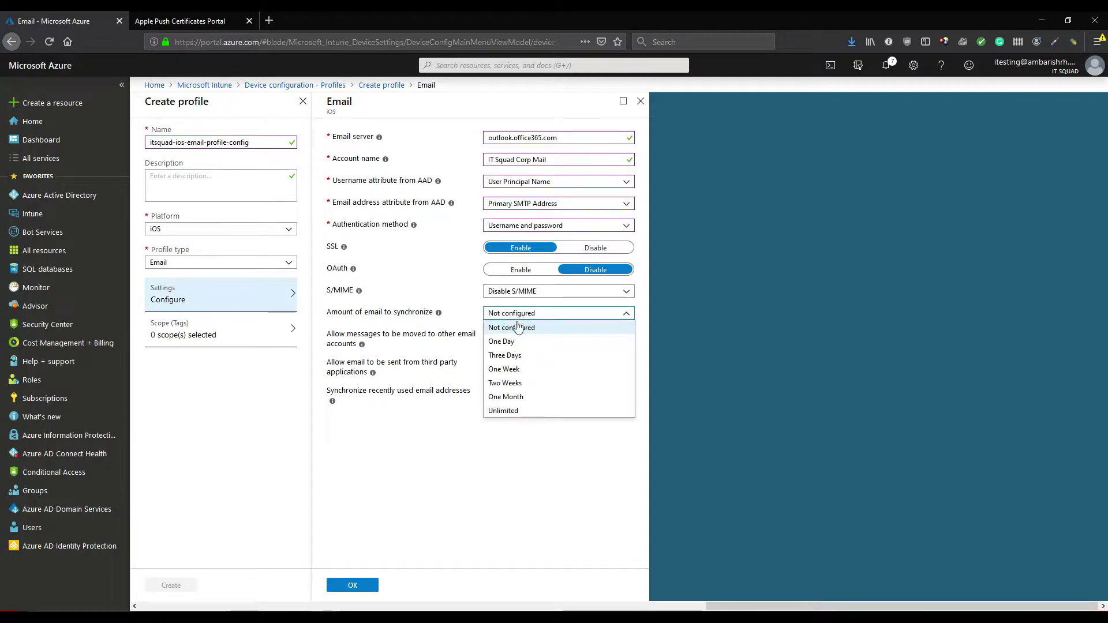
left_click(523, 397)
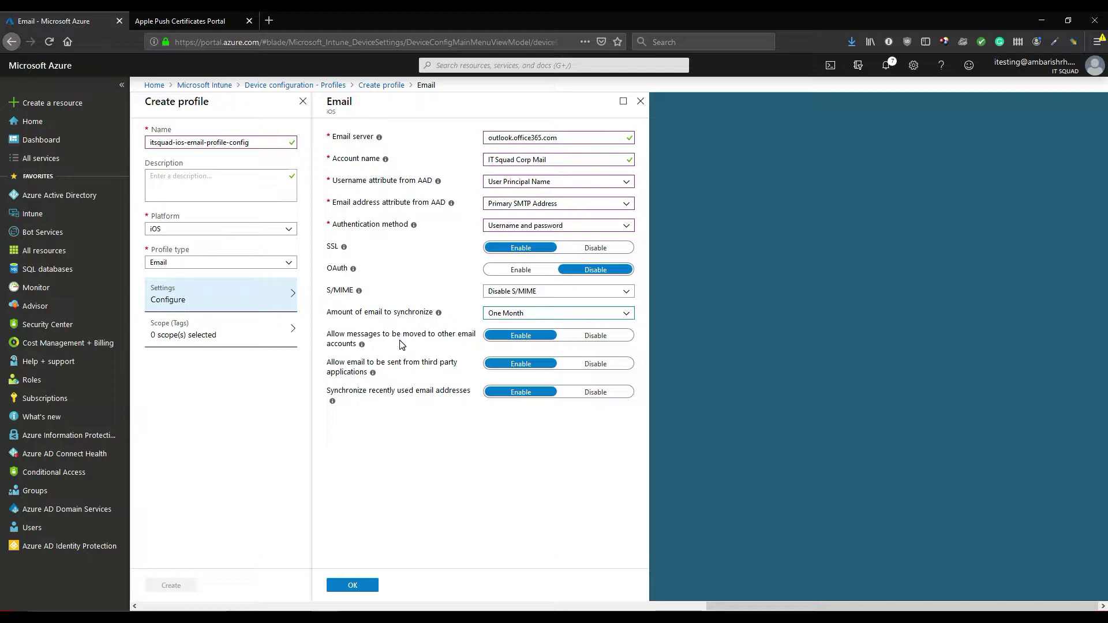
left_click(603, 337)
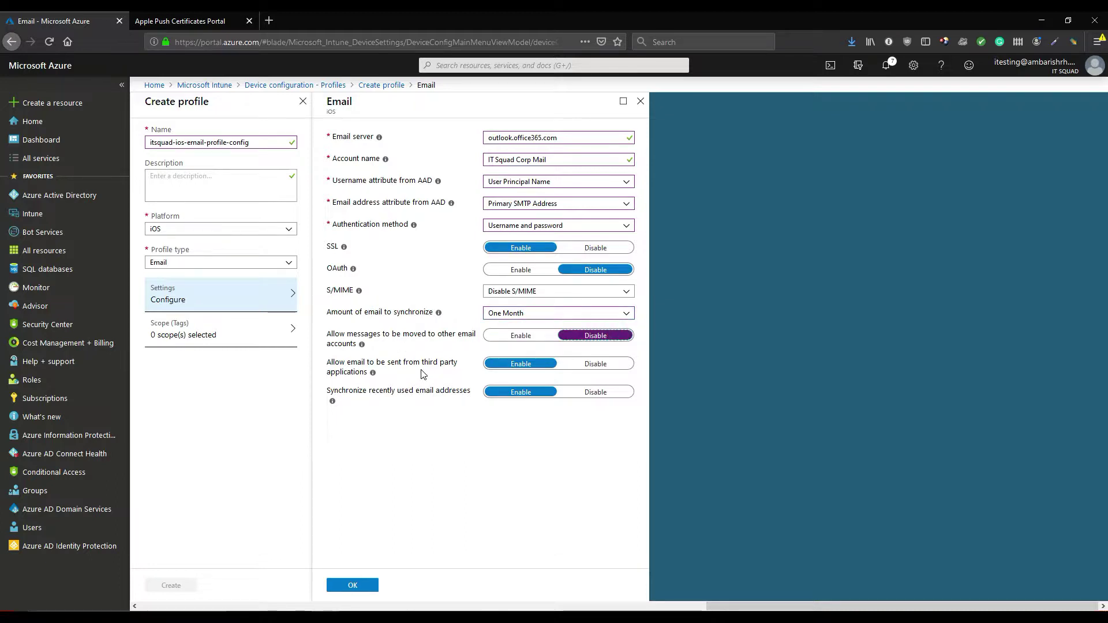
left_click(592, 364)
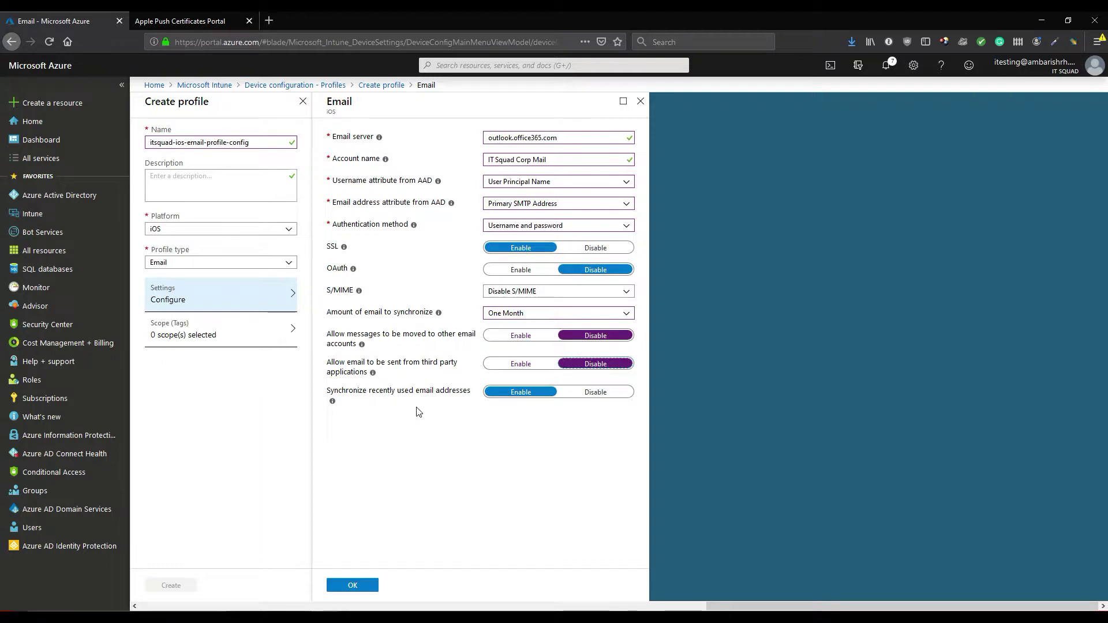
left_click(594, 394)
Confirm the email settings, create itsquad-ios-email-profile-config, and return to the Device configuration profiles list
left_click(355, 586)
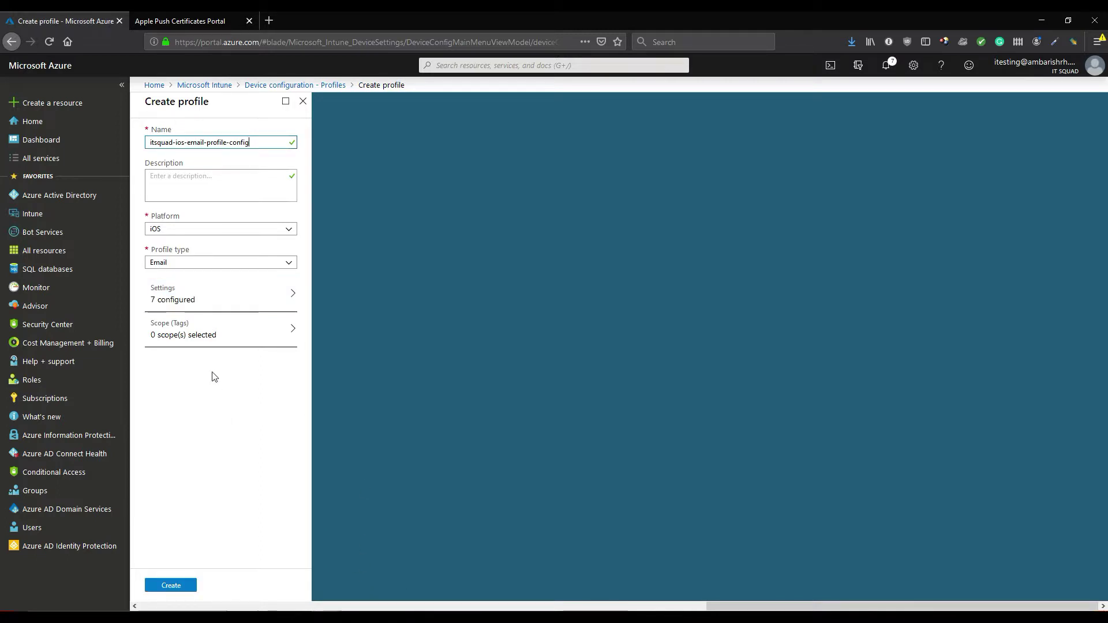
left_click(180, 595)
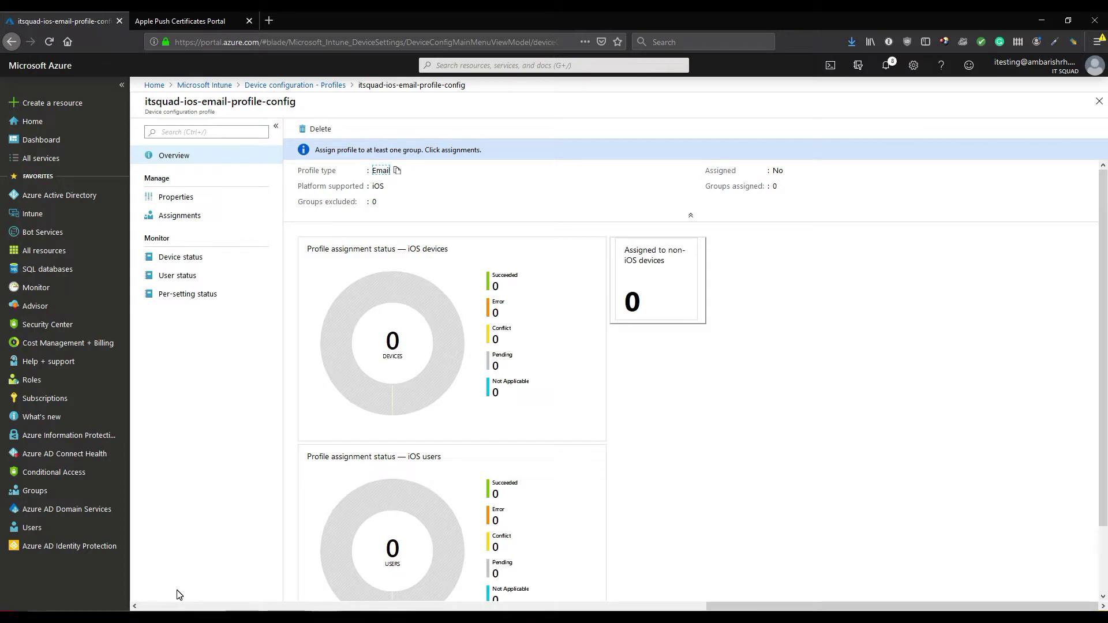
left_click(270, 87)
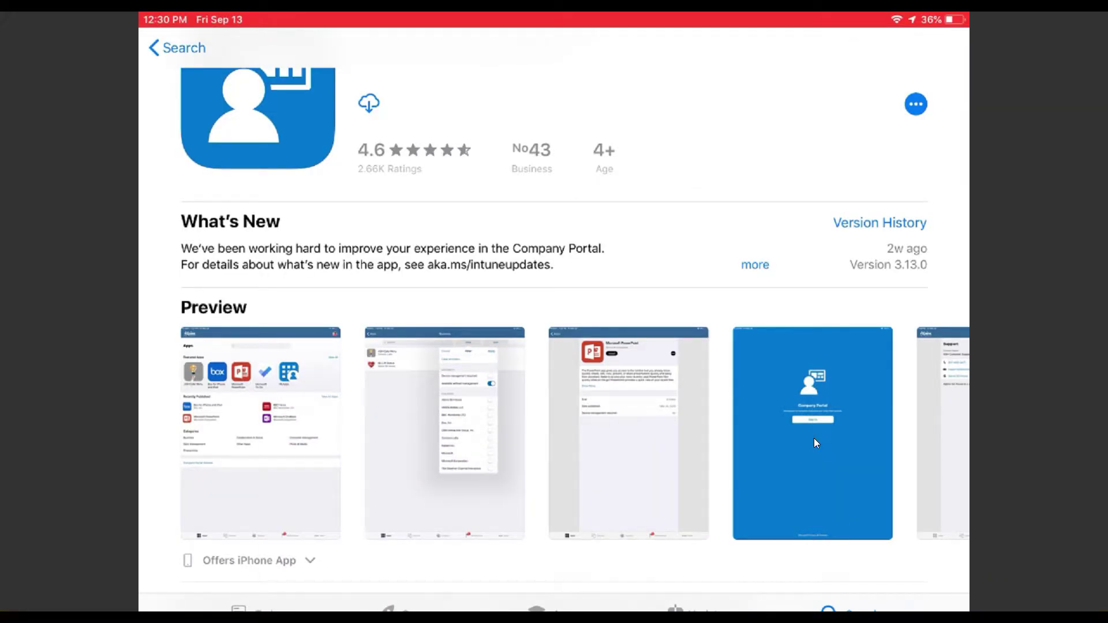
Scroll to the top of the Intune Company Portal App Store page
scroll(814, 439, "up", 2)
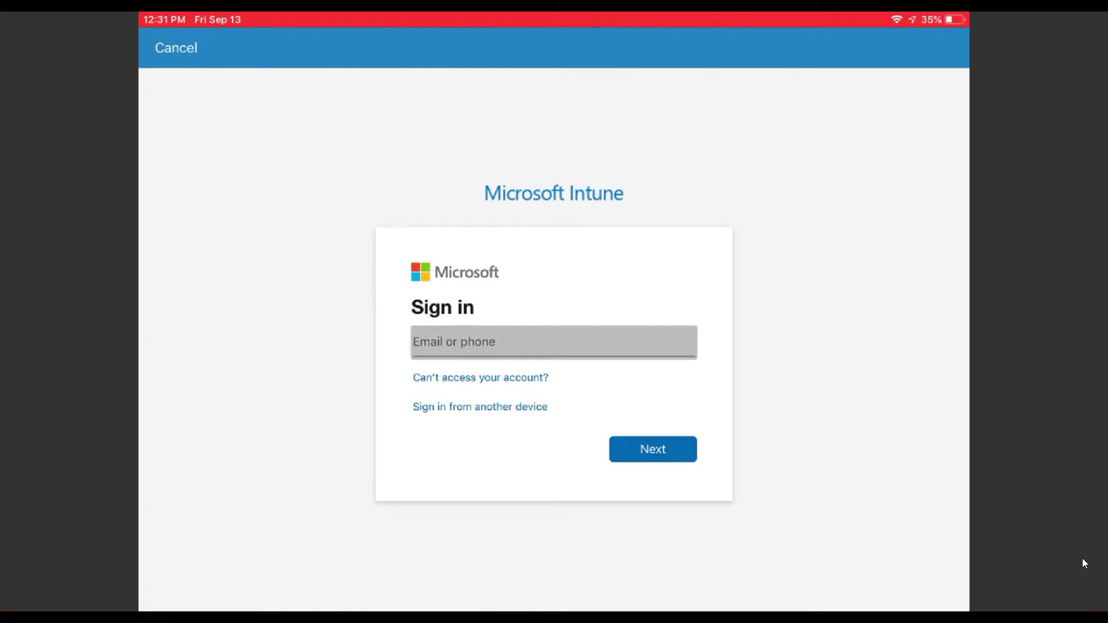
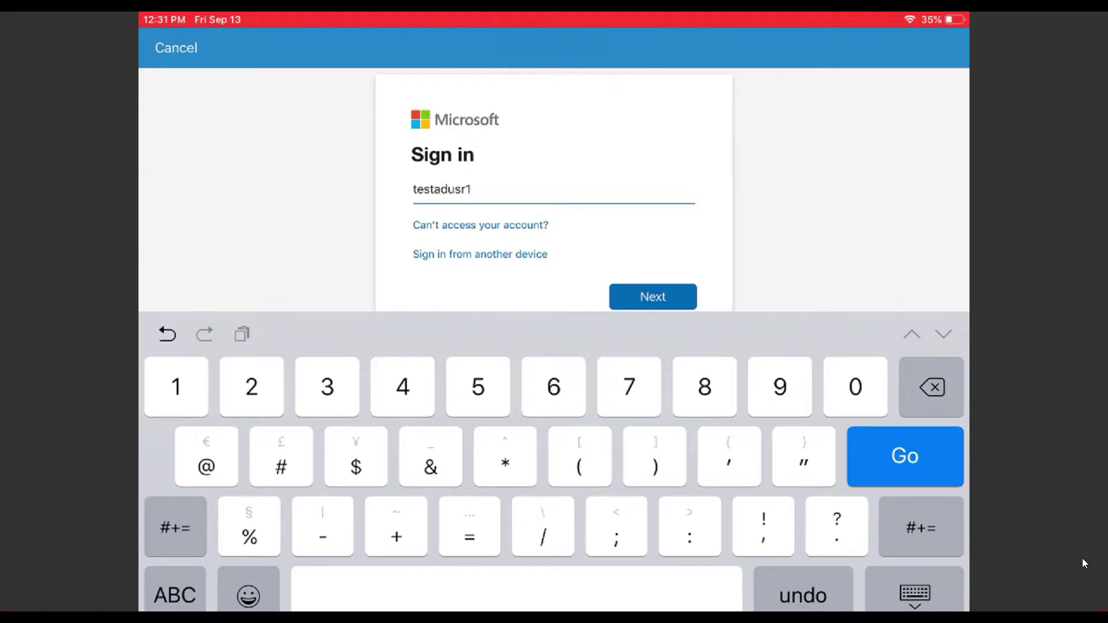
Enter the test user's work e-mail address to continue signing in to Company Portal
key("Return")
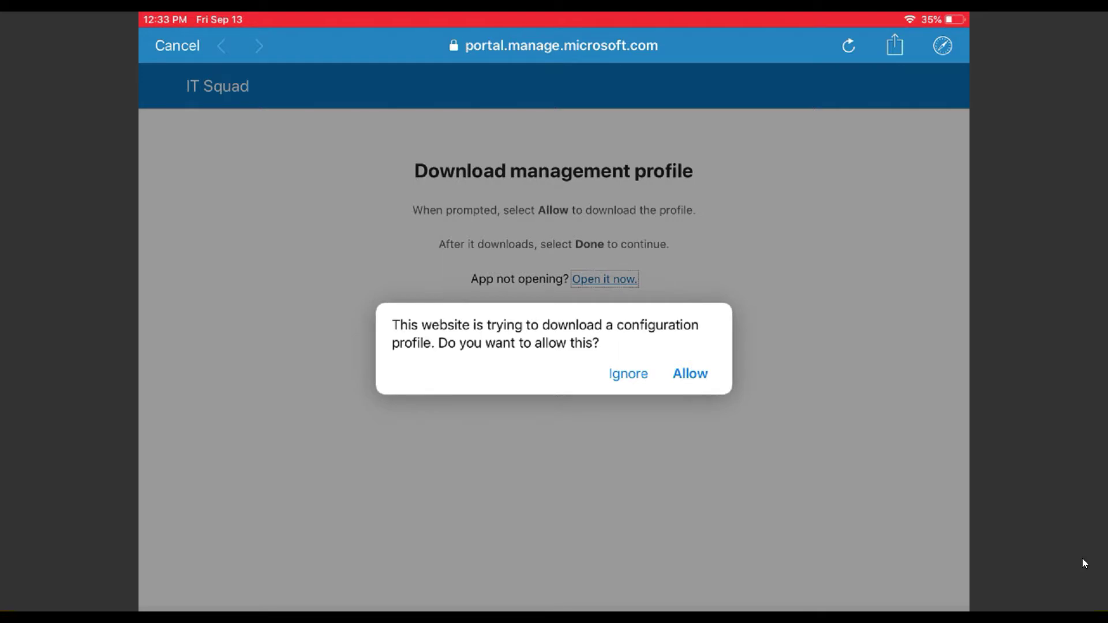
Allow the management profile download and close the Profile Downloaded notice
left_click(690, 374)
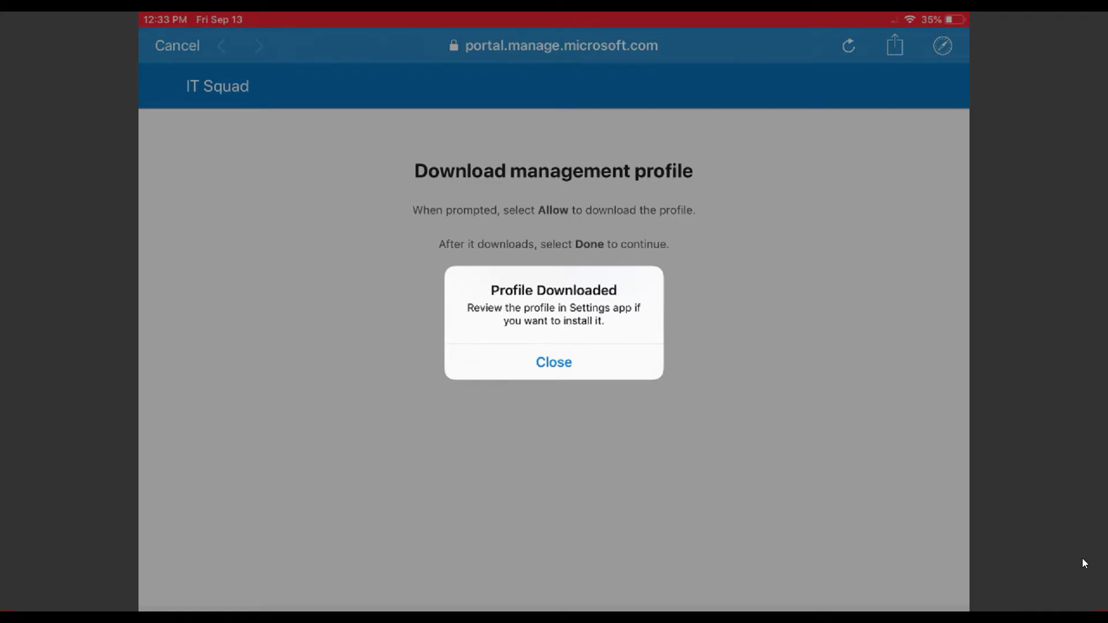
left_click(554, 362)
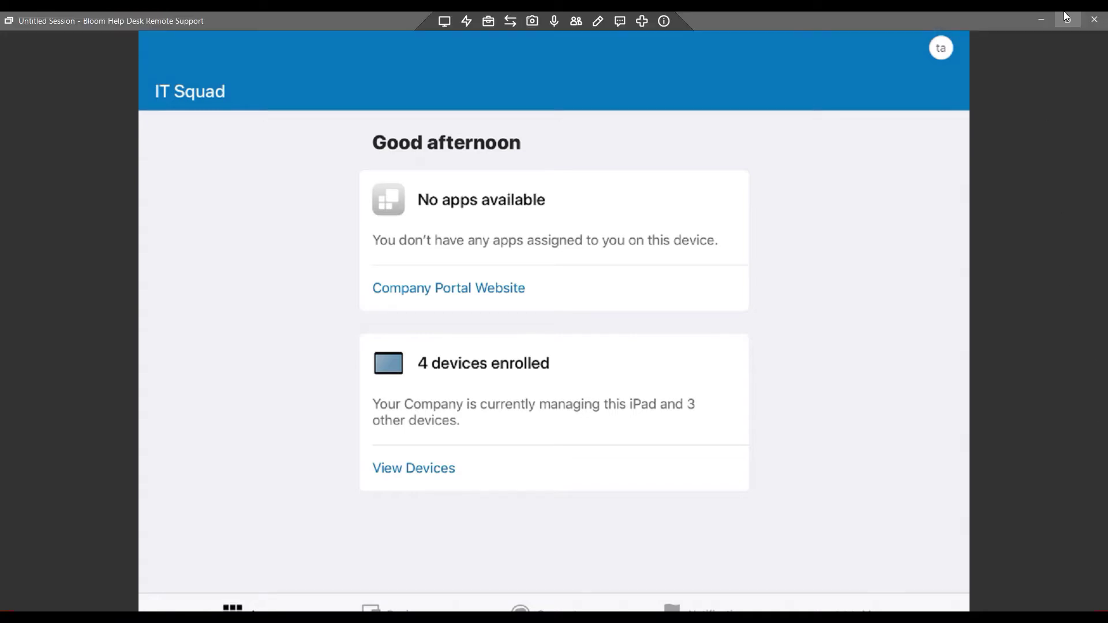
Open the enrolled iPad from Intune's Devices > All devices and choose Remove passcode
left_click(1038, 20)
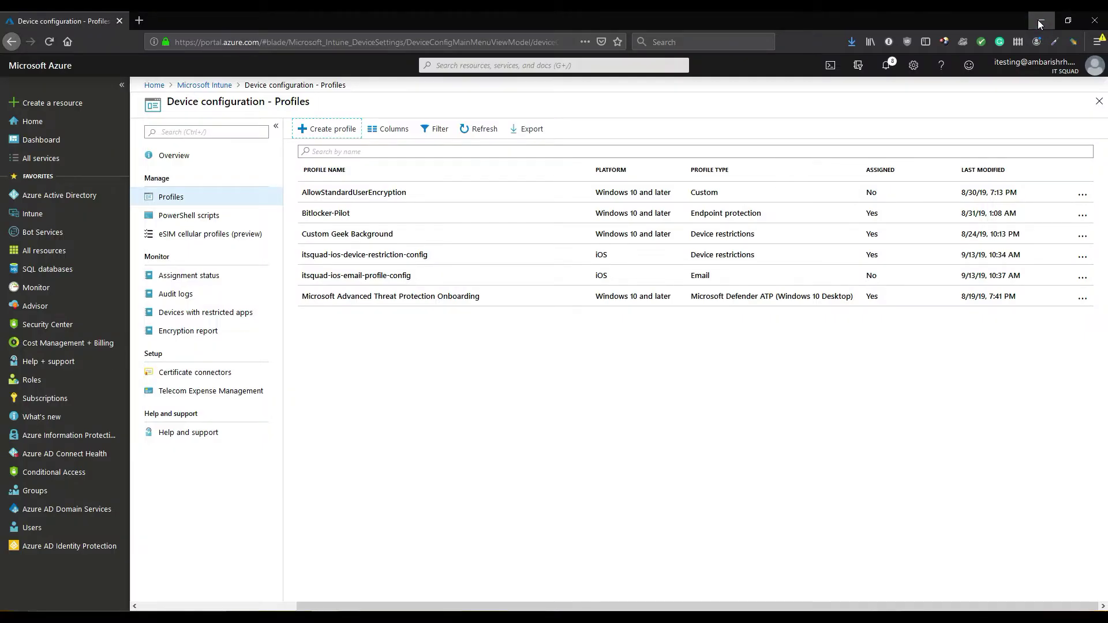
left_click(214, 87)
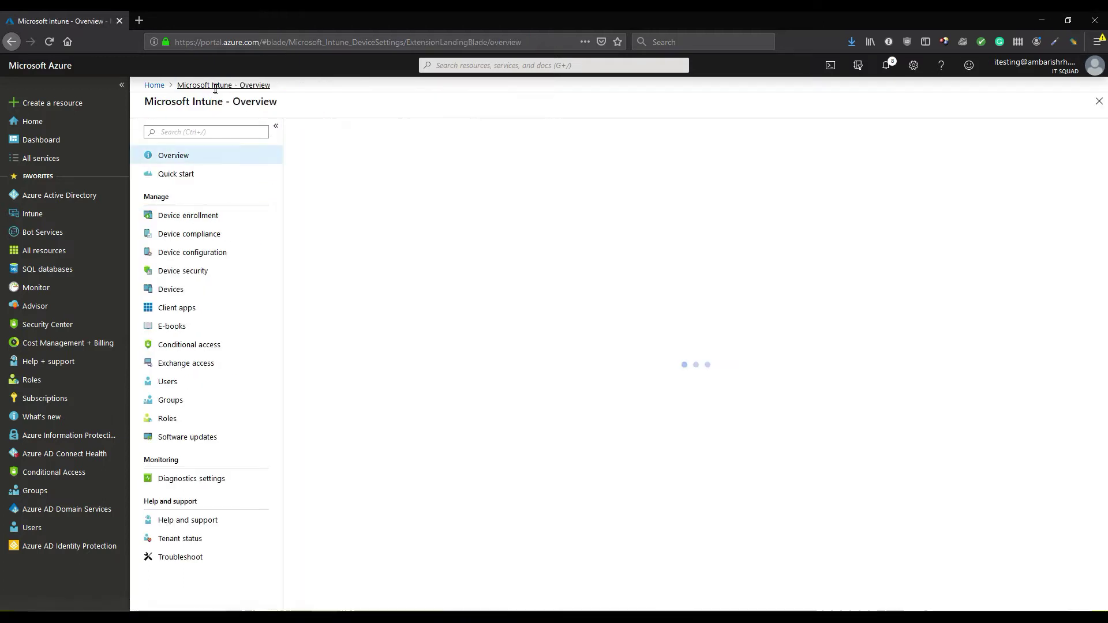
left_click(150, 293)
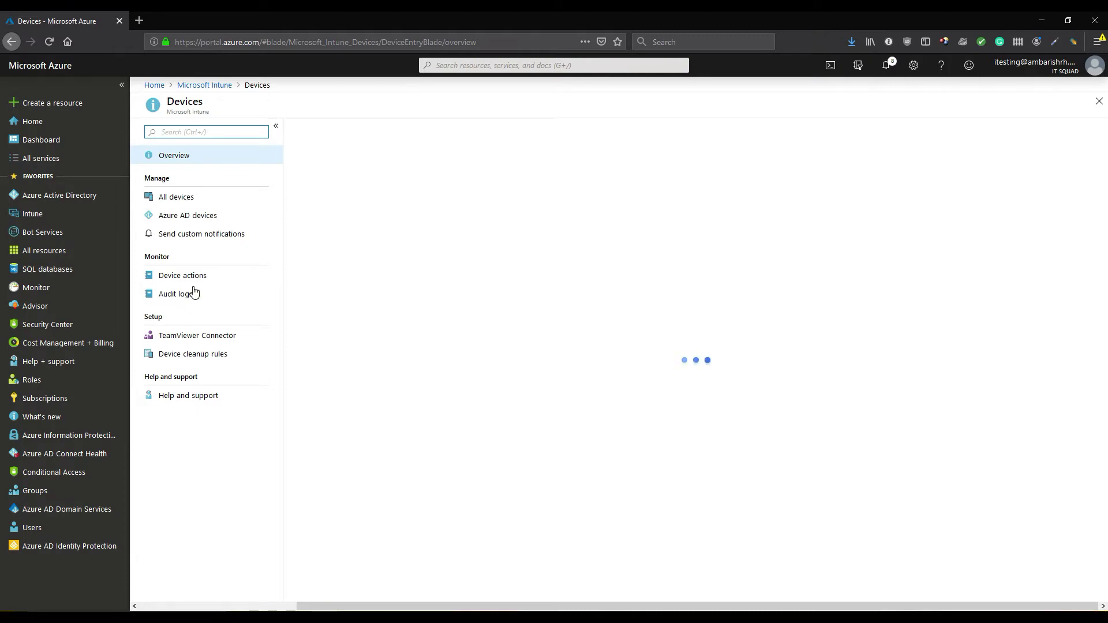
left_click(176, 197)
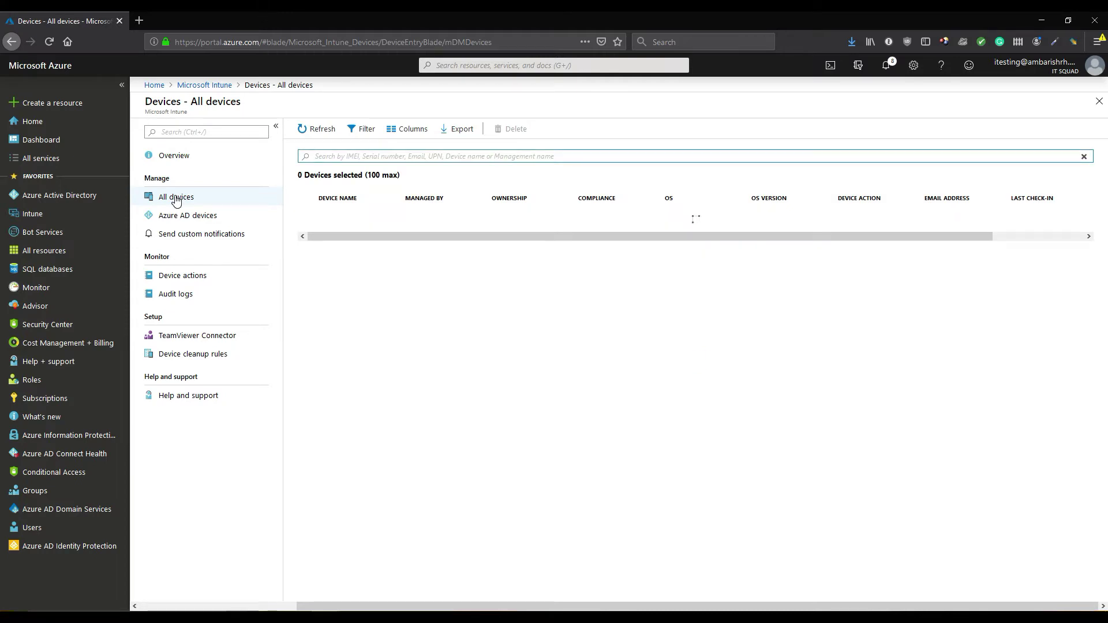
left_click(383, 221)
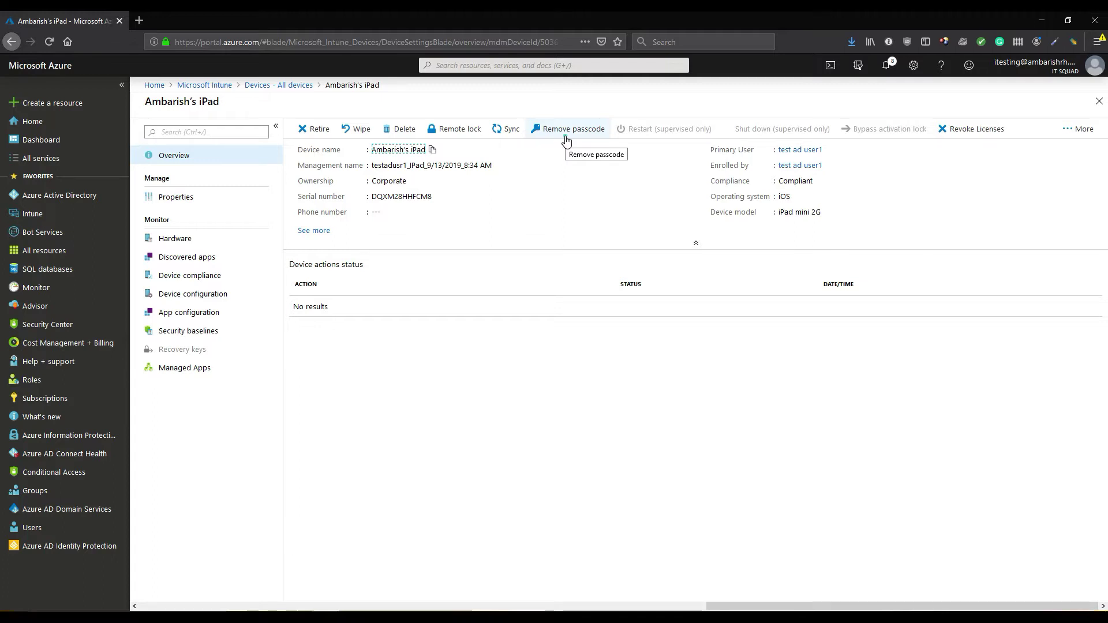
left_click(566, 138)
Confirm the iPad passcode removal, then restore and re-maximize the Bloom remote session window
left_click(326, 198)
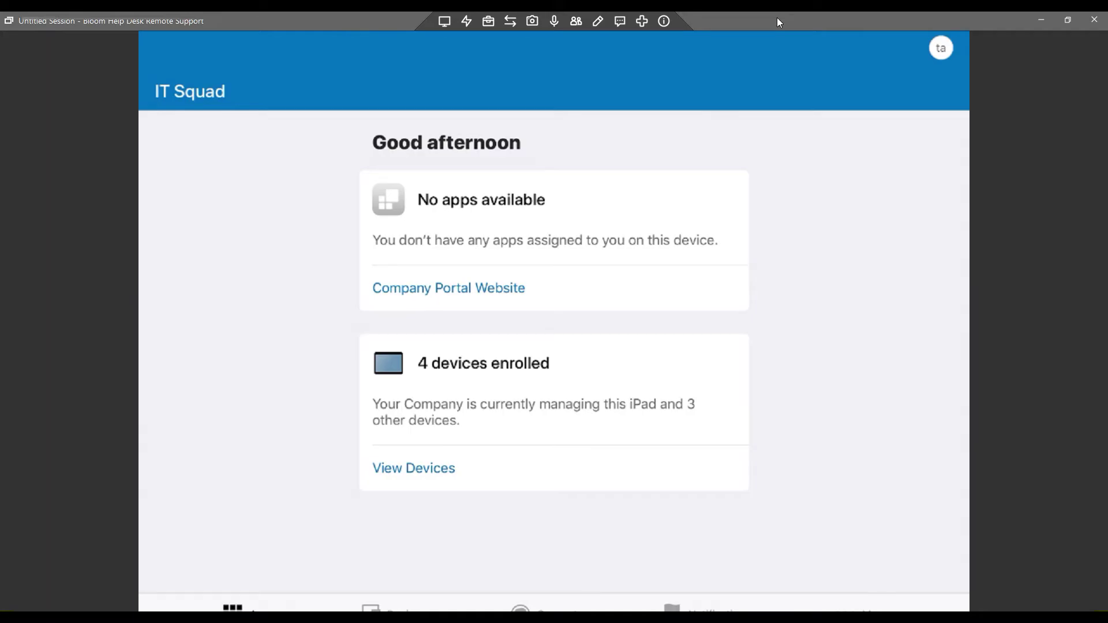
double_click(777, 22)
double_click(737, 102)
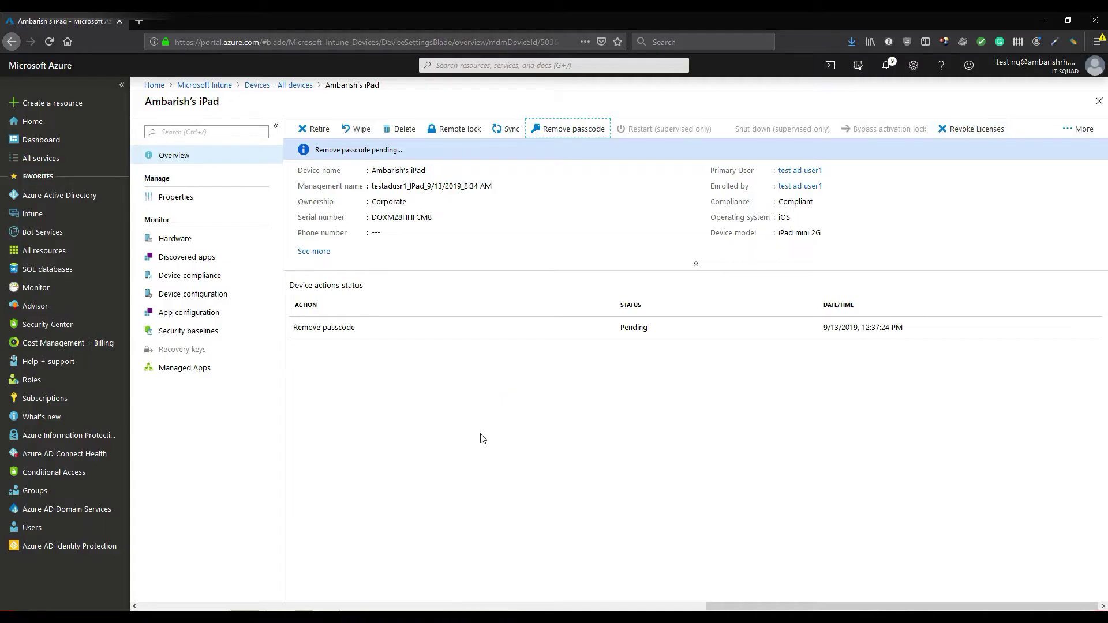
Return to the Intune overview, go to Client apps, and begin adding a new app
left_click(222, 85)
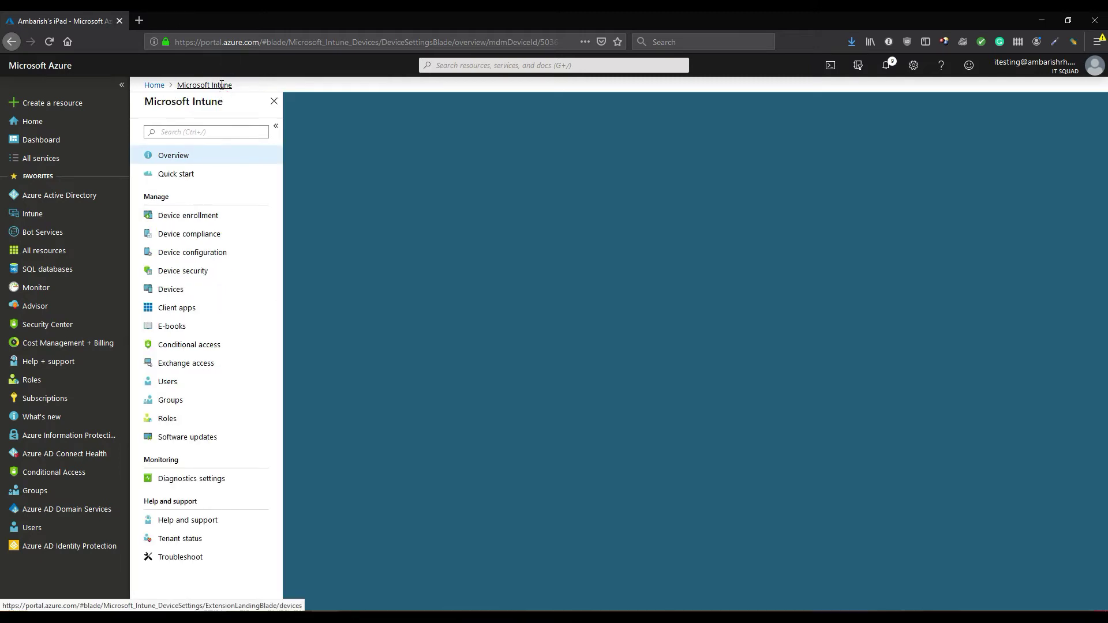
left_click(201, 314)
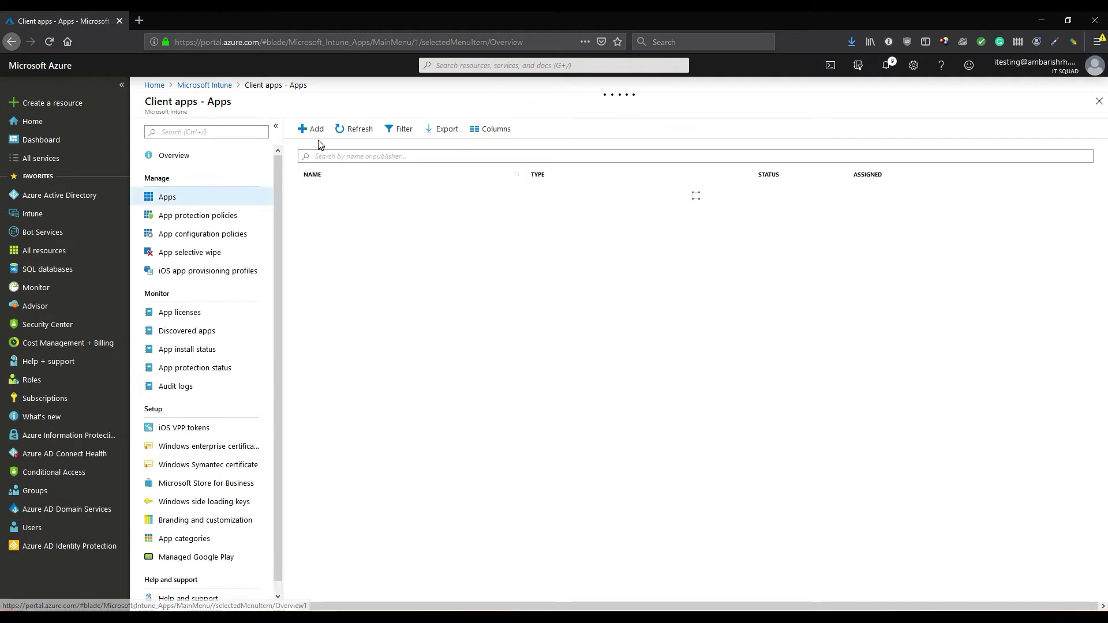
left_click(315, 131)
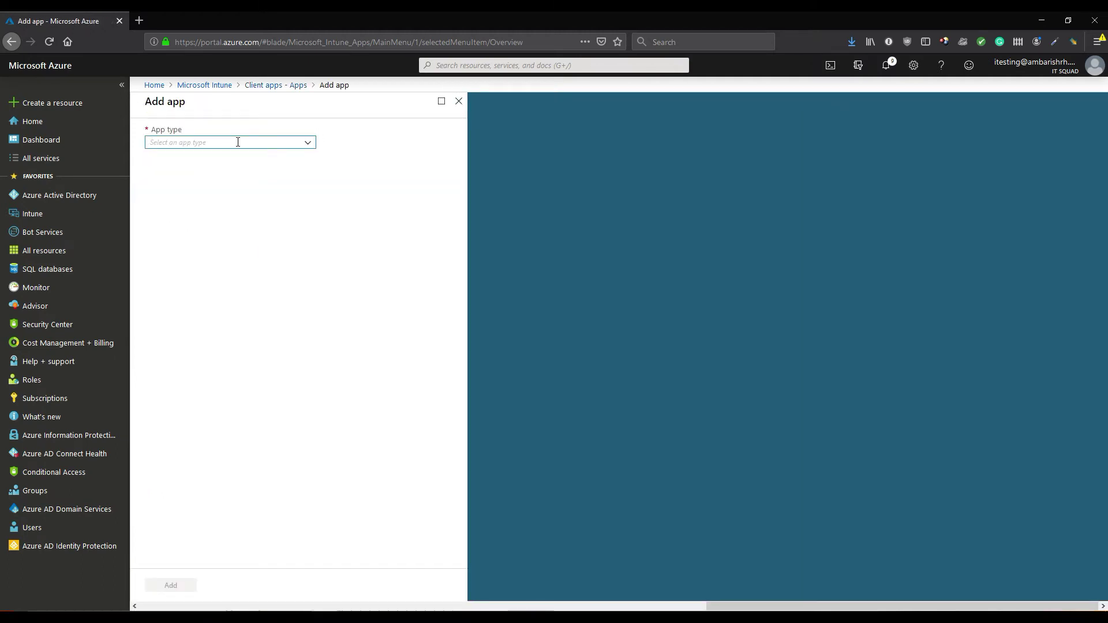
Start a new app with type iOS store app and bring up the App Store search
type("i")
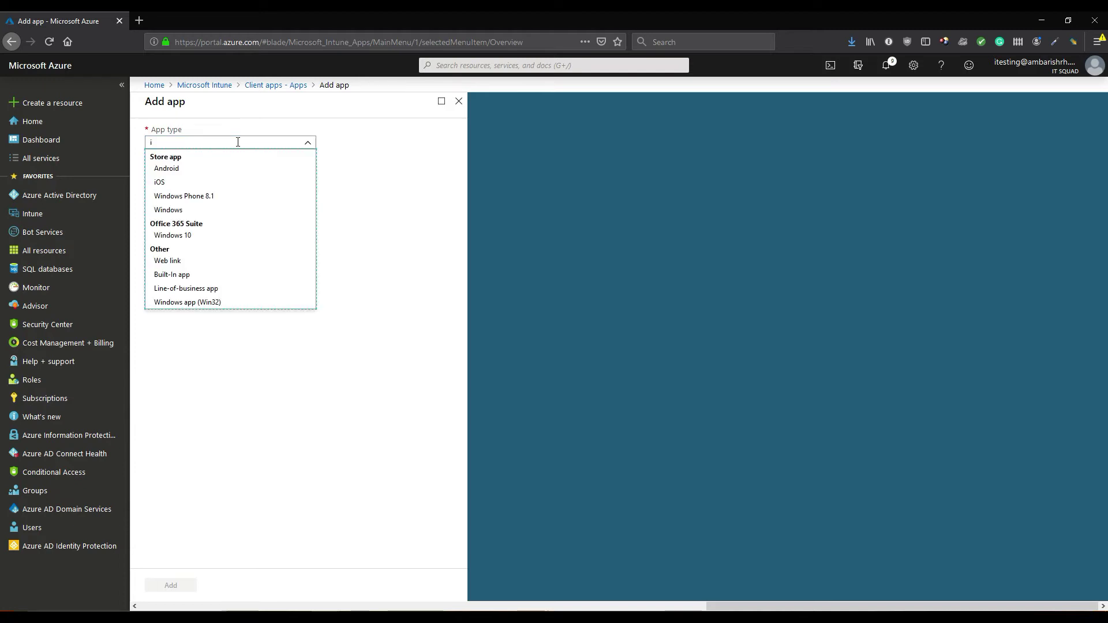
key("alt+Left")
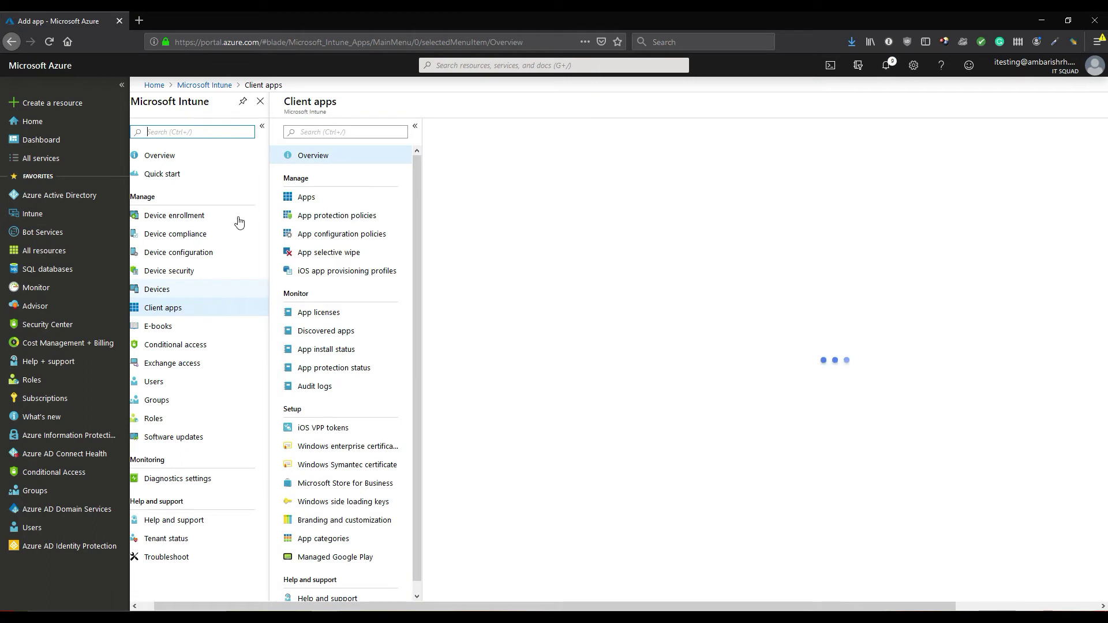
left_click(312, 199)
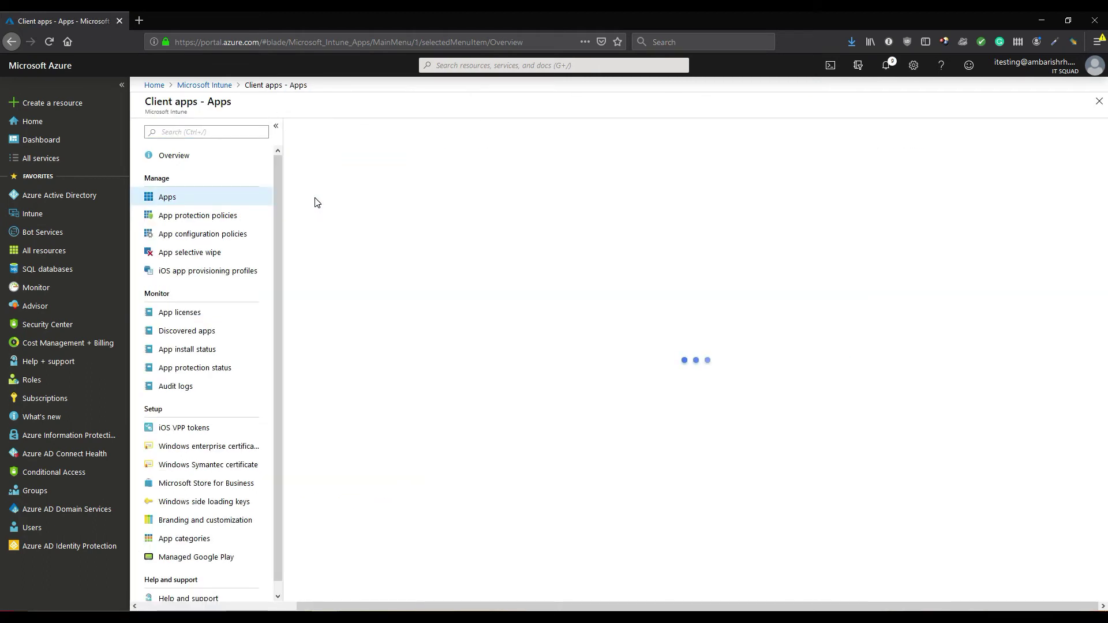
left_click(309, 128)
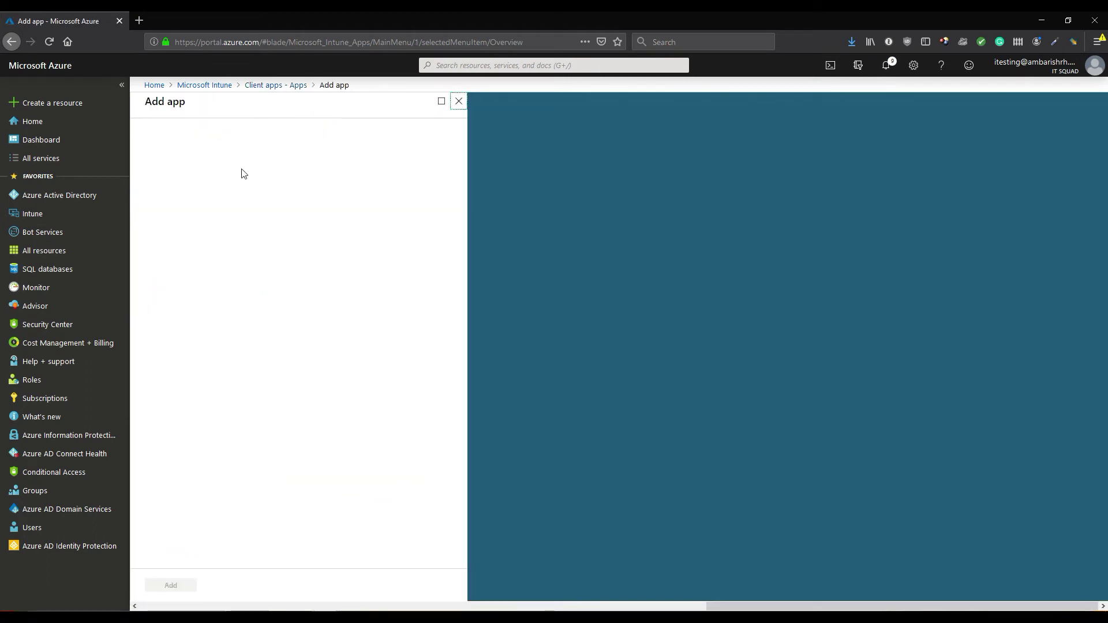
left_click(230, 143)
left_click(192, 180)
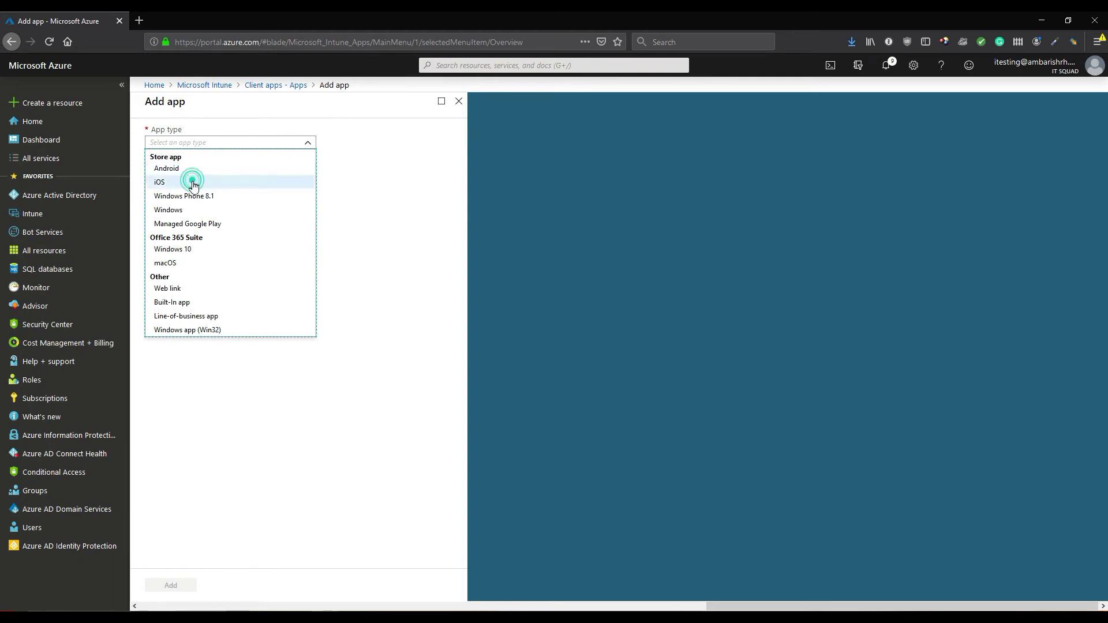
left_click(193, 182)
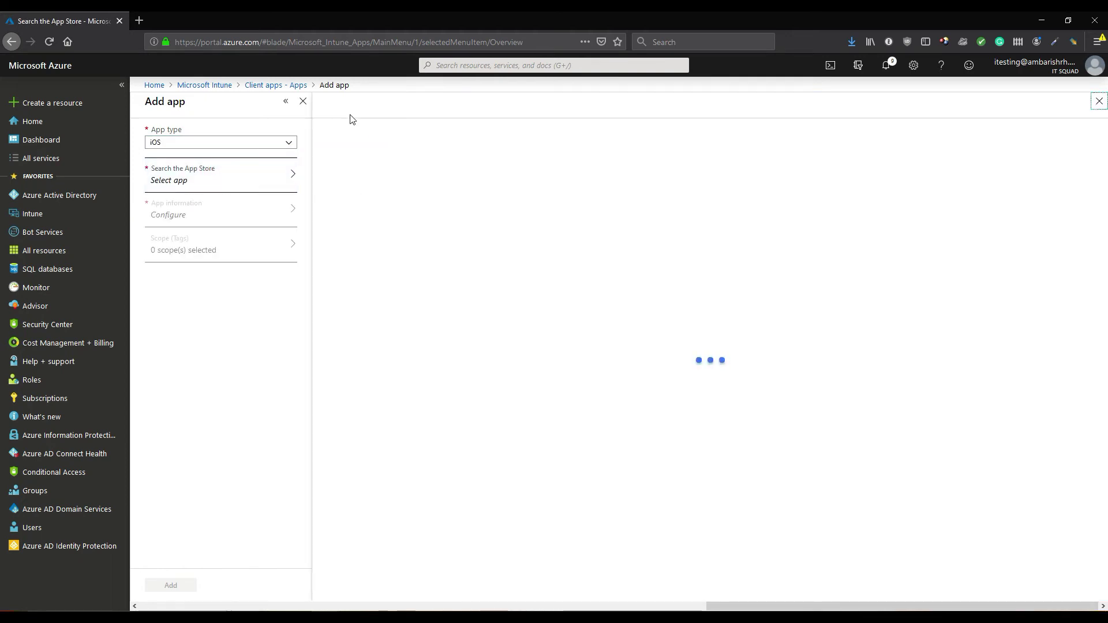
Search the App Store for 'outl', select Microsoft Outlook, and view its prefilled App information
type("outlook")
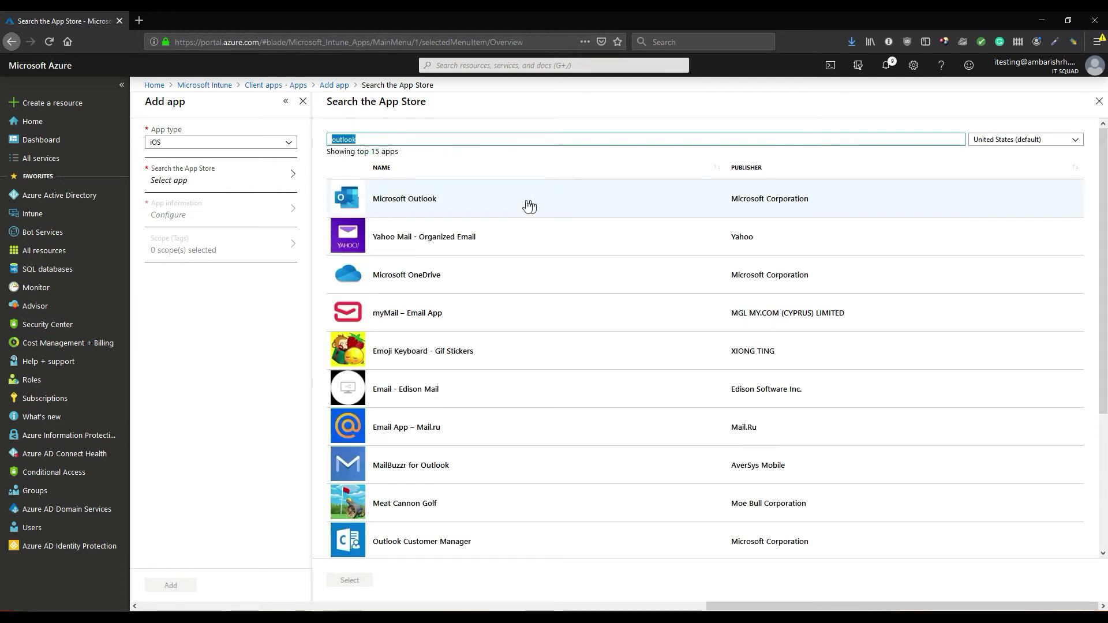
left_click(522, 203)
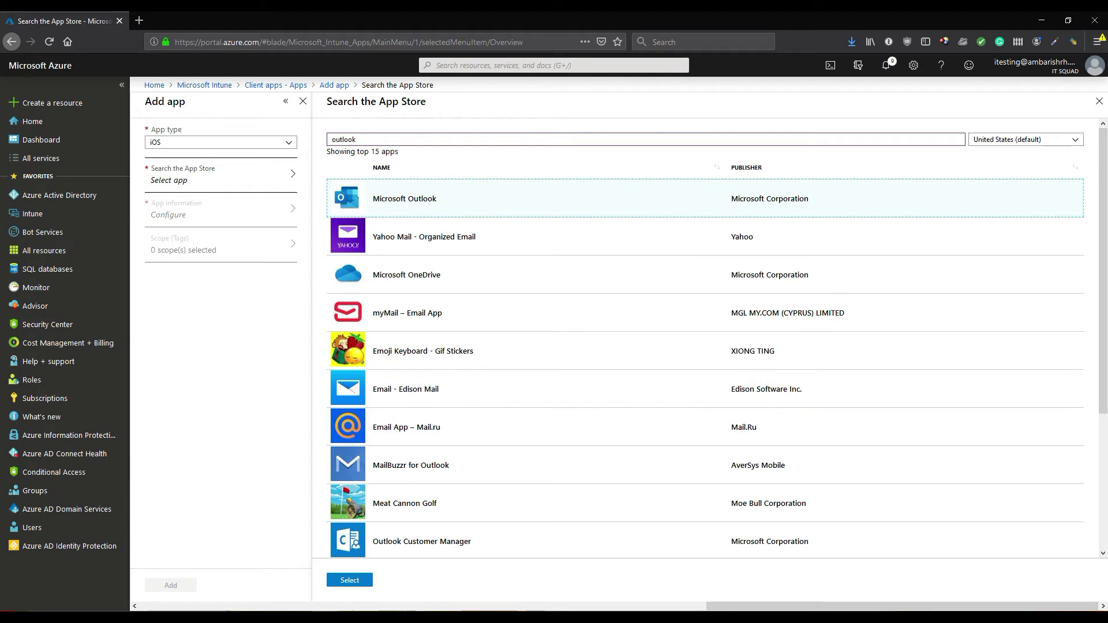
left_click(350, 581)
left_click(230, 224)
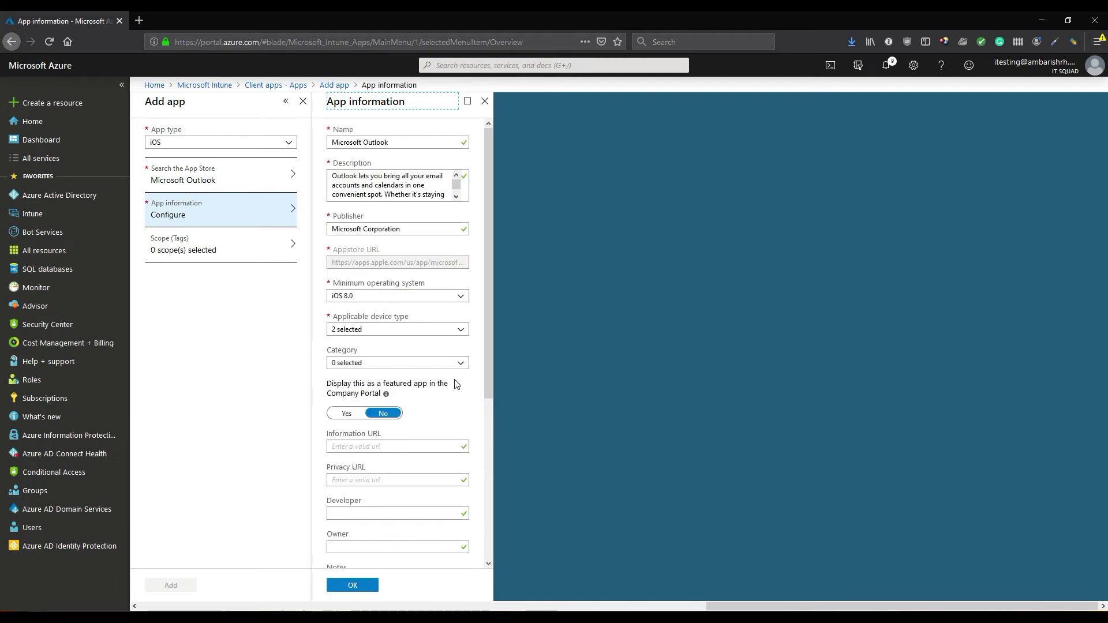
Set Outlook as a featured Company Portal app, add it, and view its Assignments
left_click(346, 421)
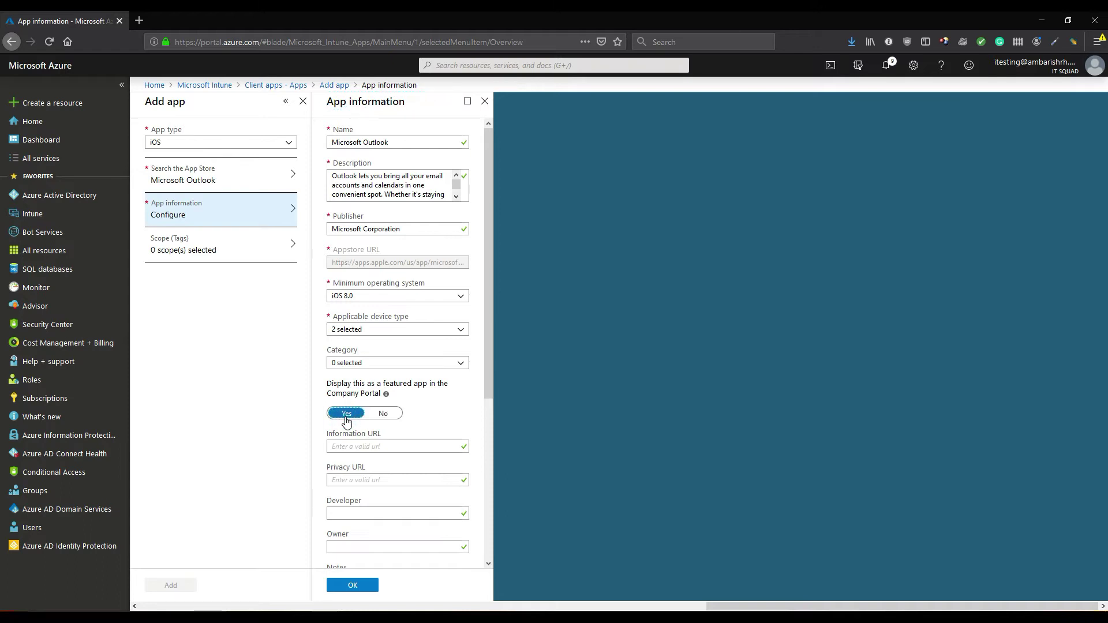
left_click(355, 585)
left_click(182, 588)
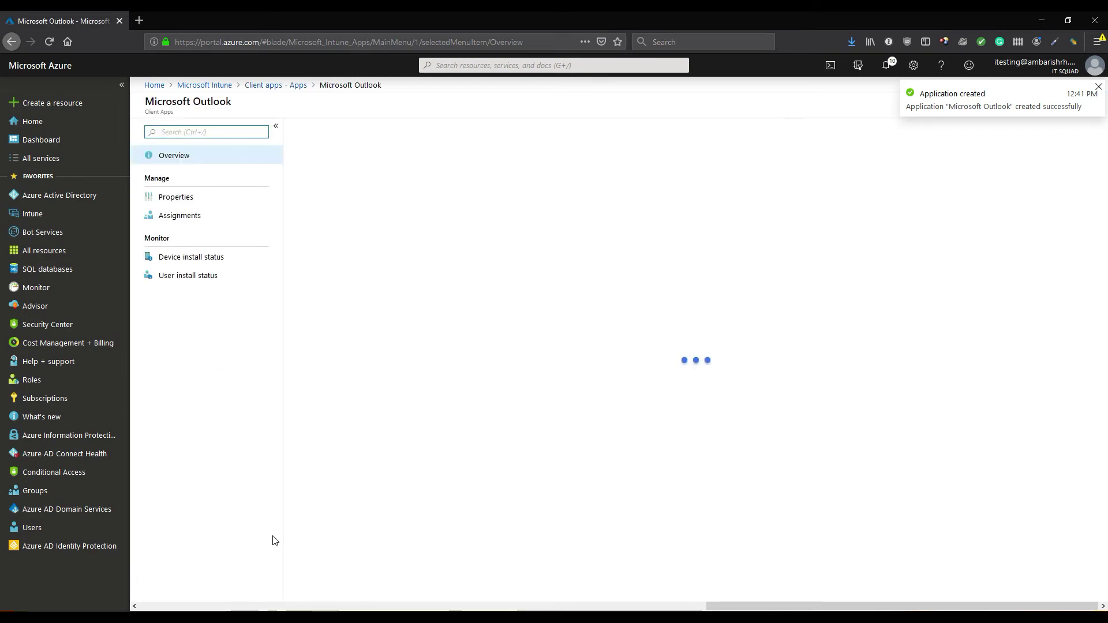
left_click(202, 217)
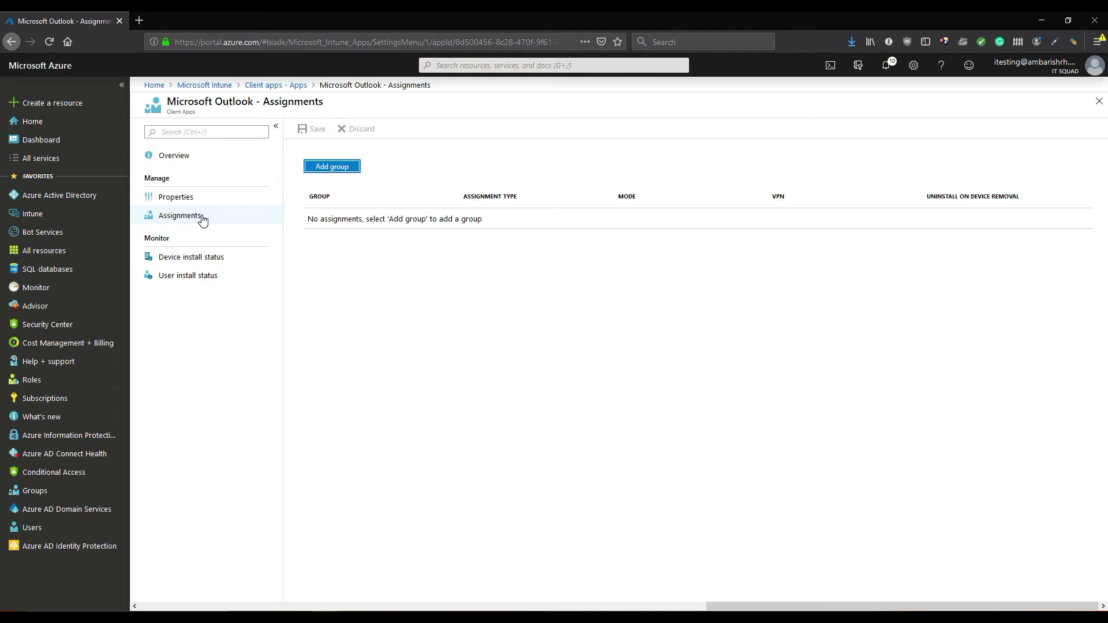
Add a group assignment for Outlook with assignment type Required
left_click(323, 169)
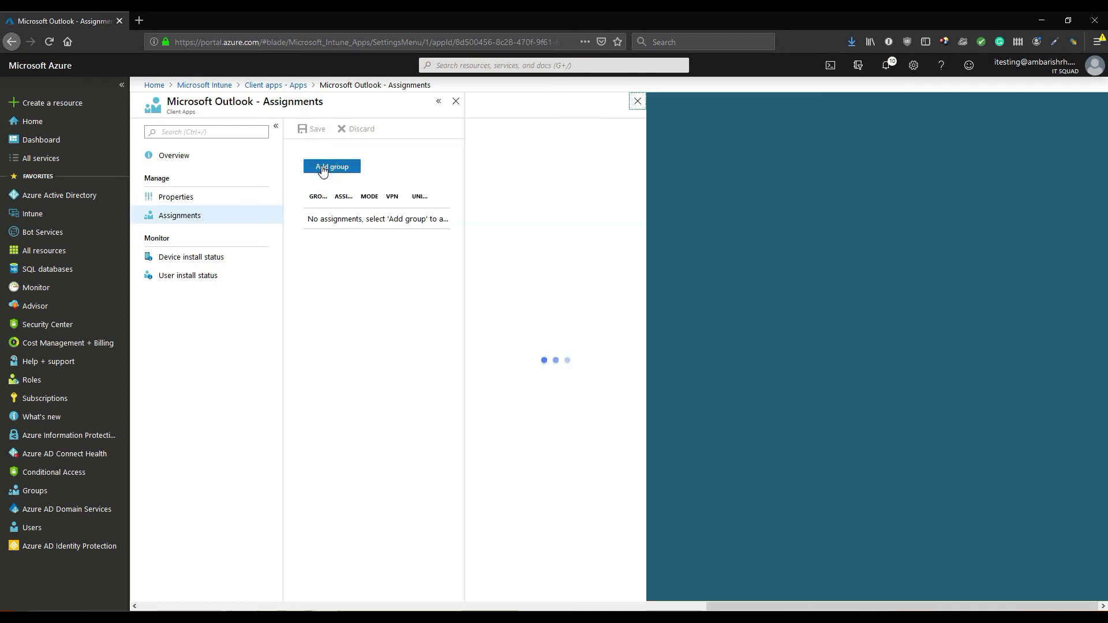
left_click(566, 252)
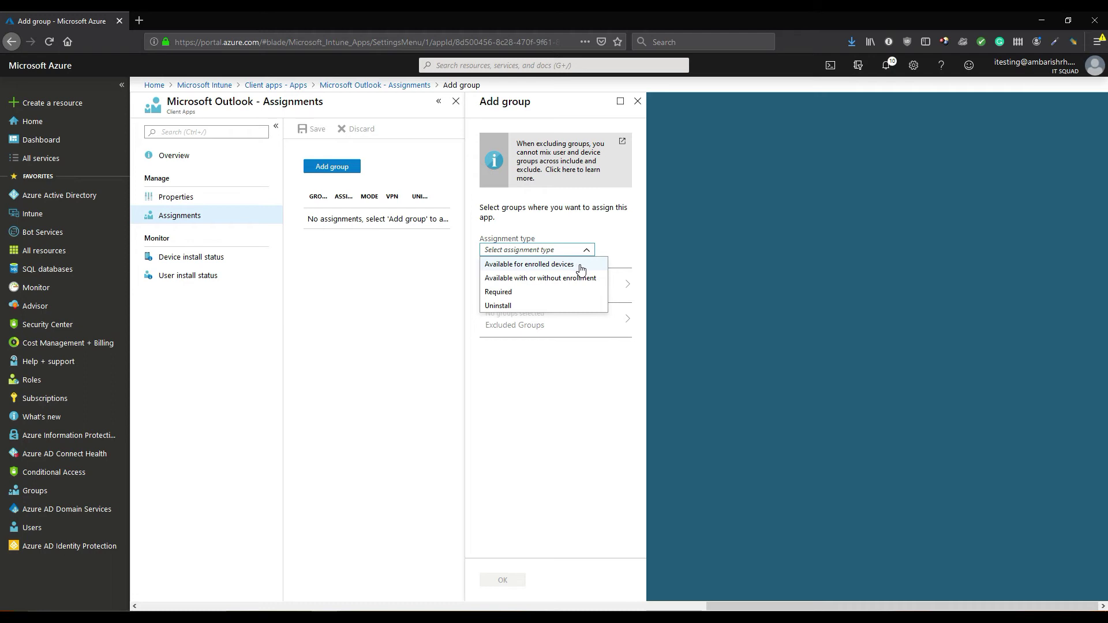
left_click(585, 298)
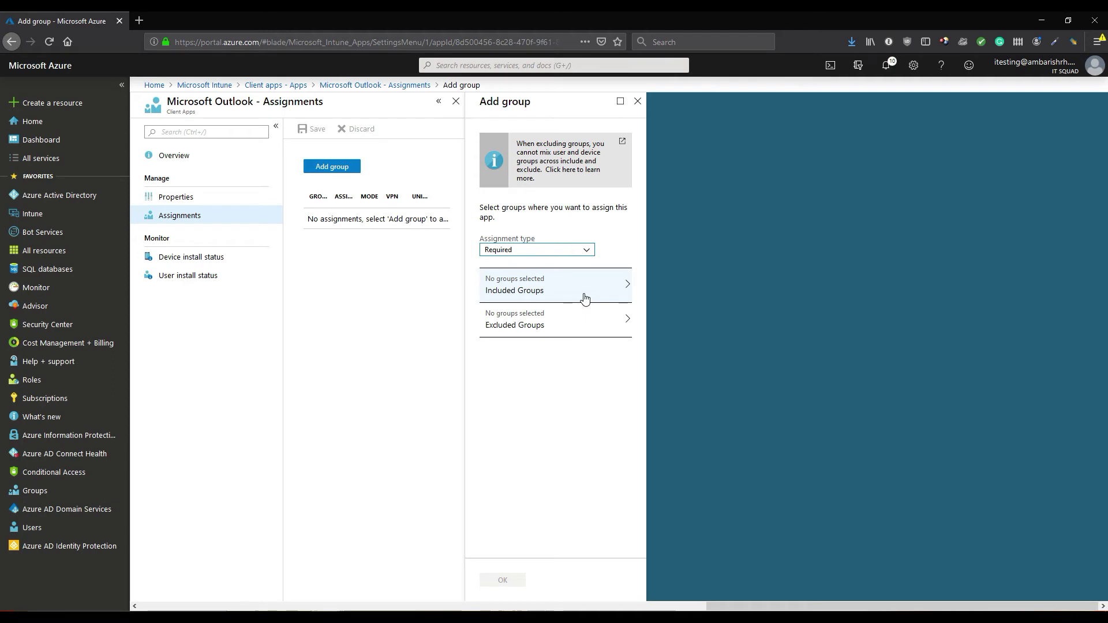
left_click(585, 299)
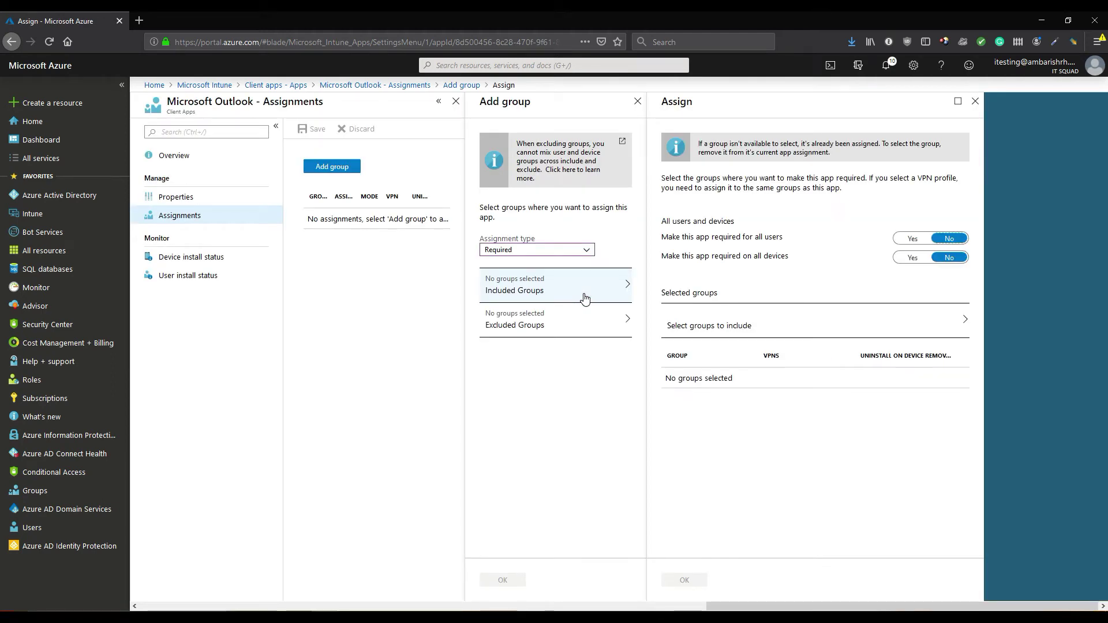
Include the ITSquad-ios-devices group, confirm the Required assignment, and save it
left_click(774, 327)
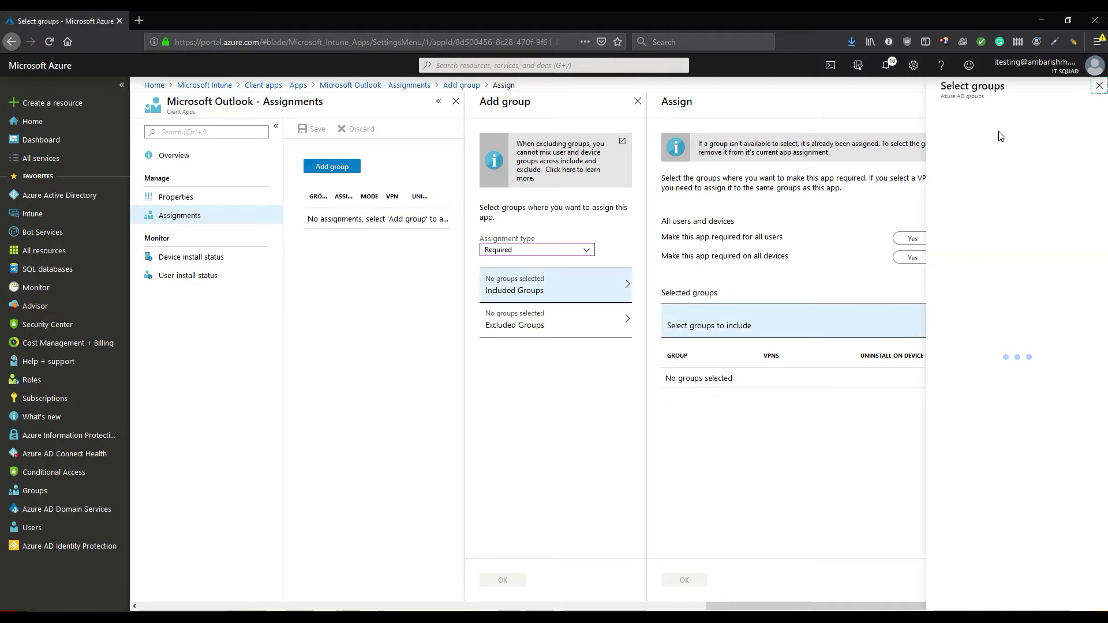
left_click(988, 133)
type("itsq")
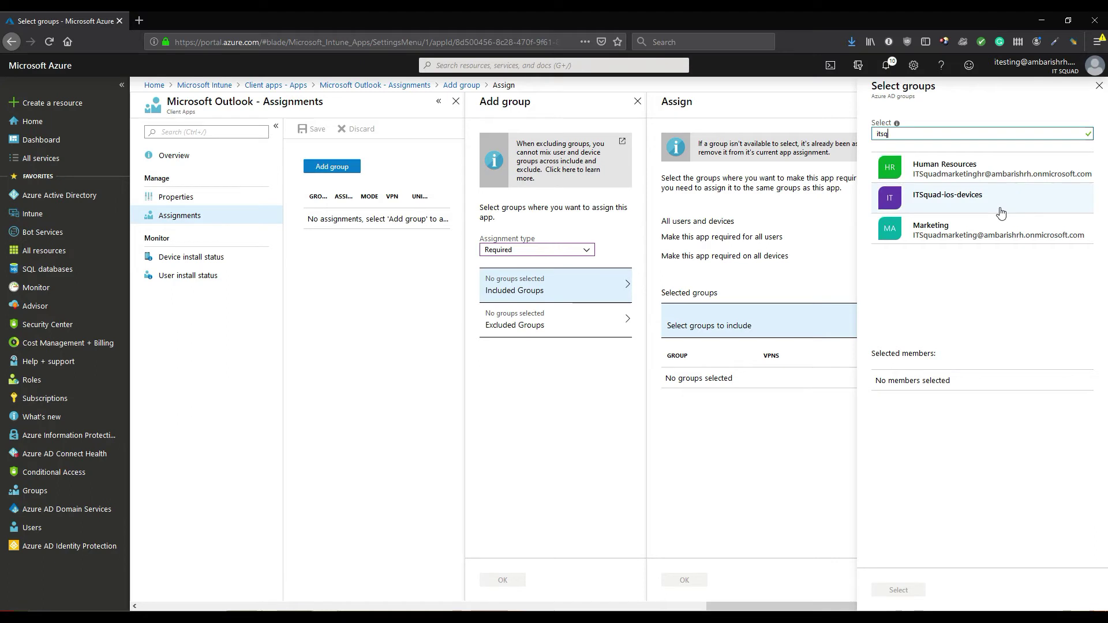
left_click(953, 196)
left_click(899, 589)
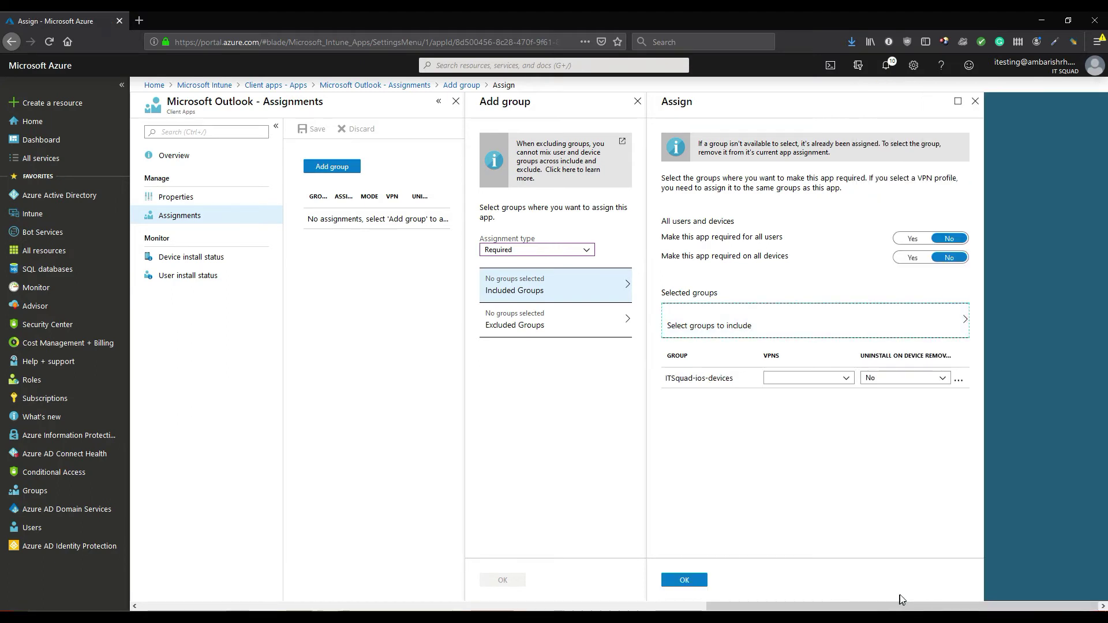
left_click(683, 579)
left_click(499, 579)
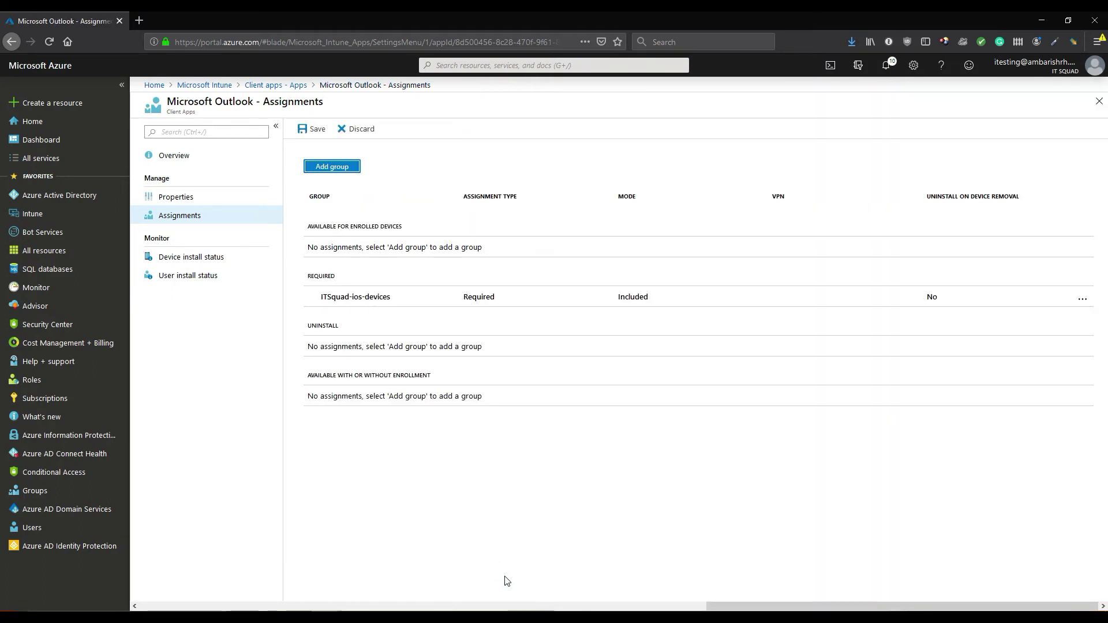
left_click(318, 129)
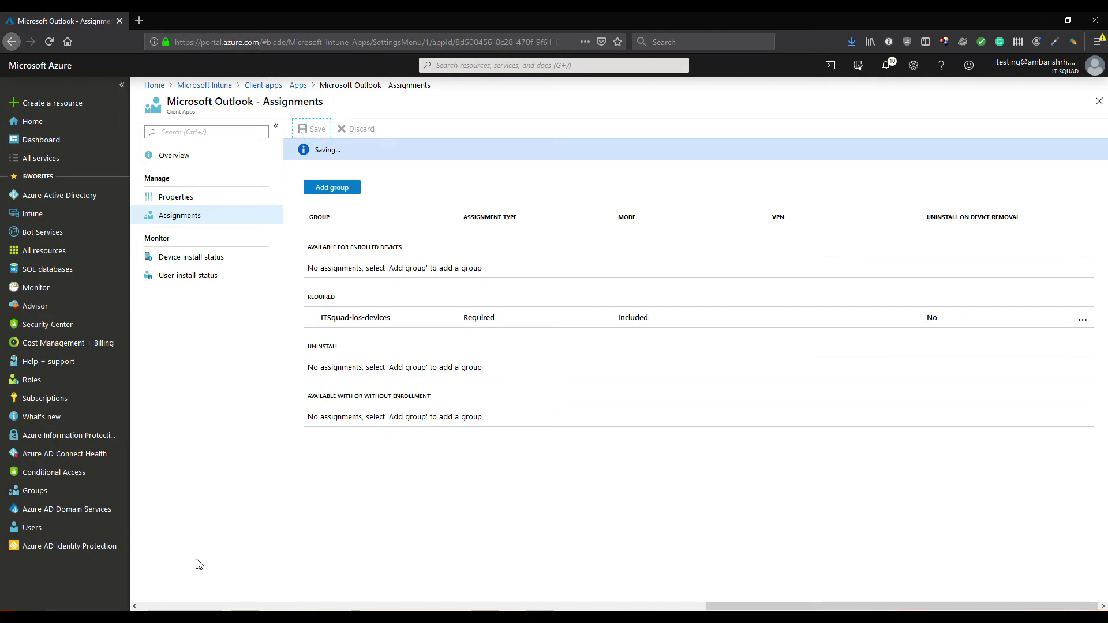
left_click(191, 86)
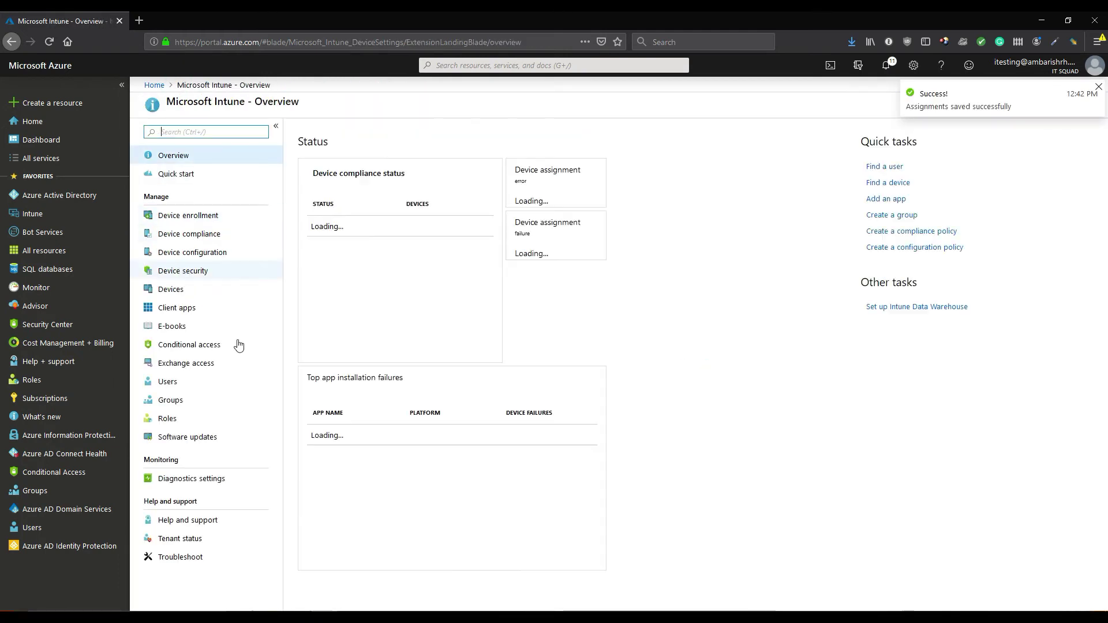
Go to Devices > All devices and select the enrolled iPad
left_click(185, 296)
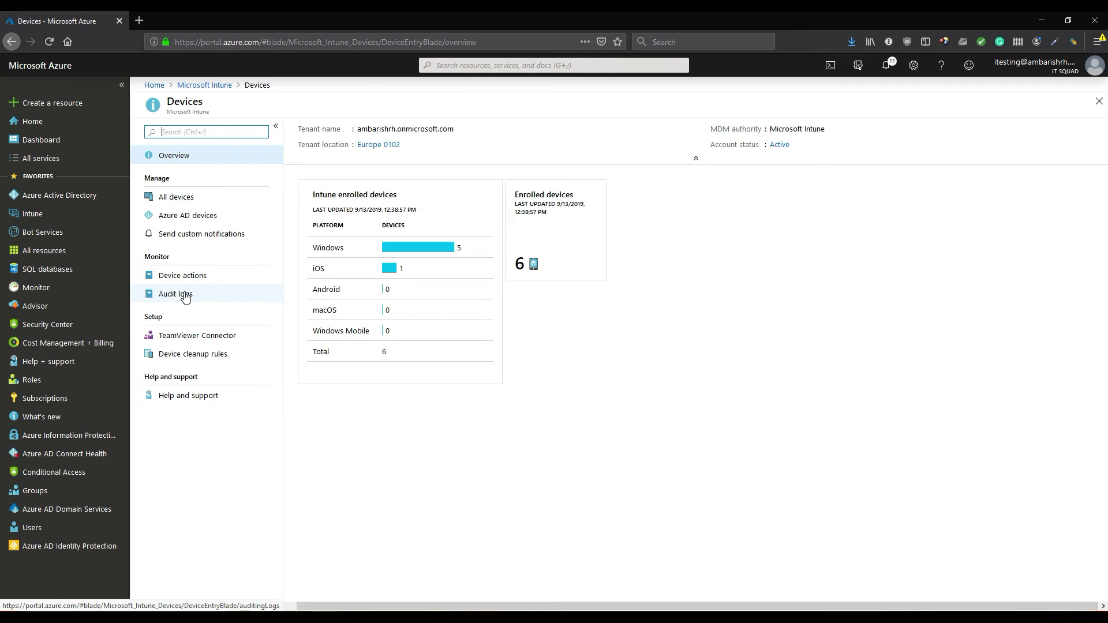
left_click(170, 200)
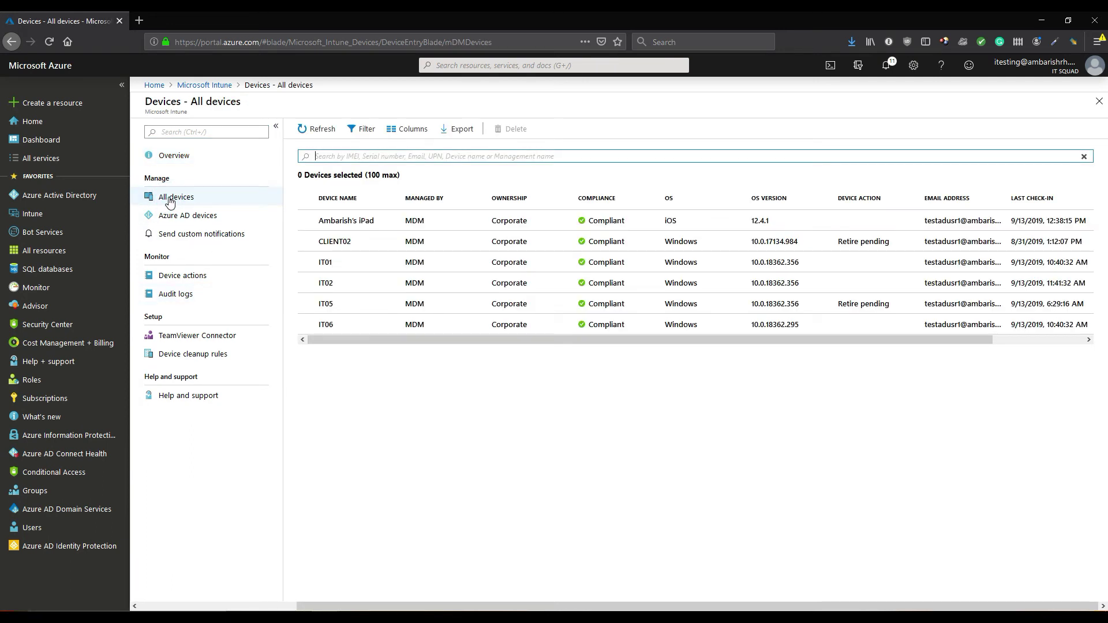
left_click(335, 220)
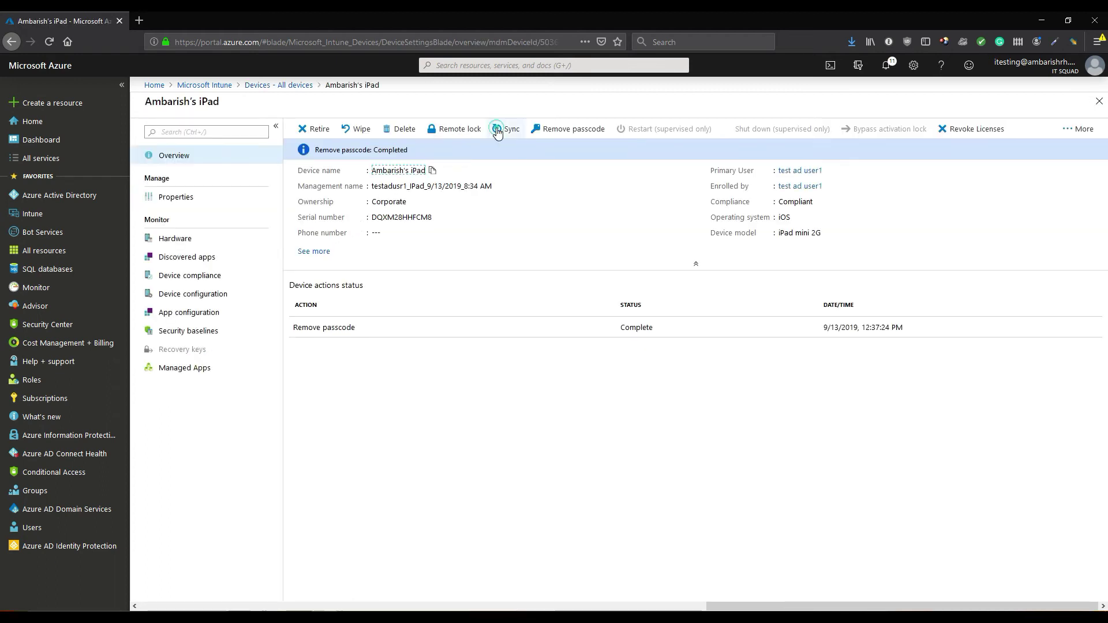
Sync the enrolled iPad and confirm the sync request with Yes
left_click(505, 129)
left_click(321, 199)
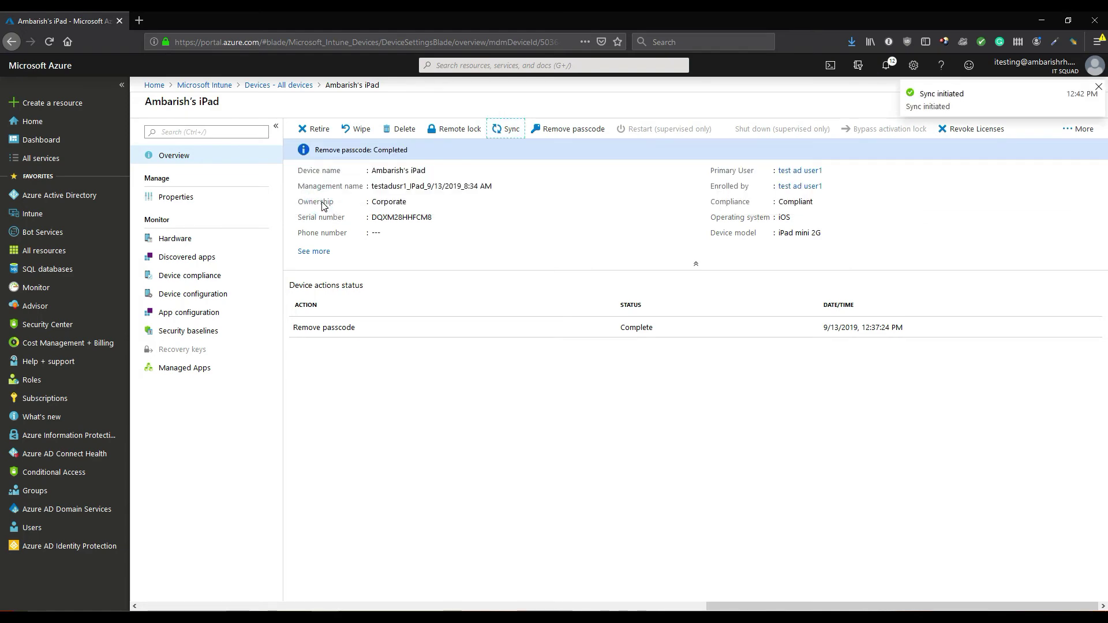